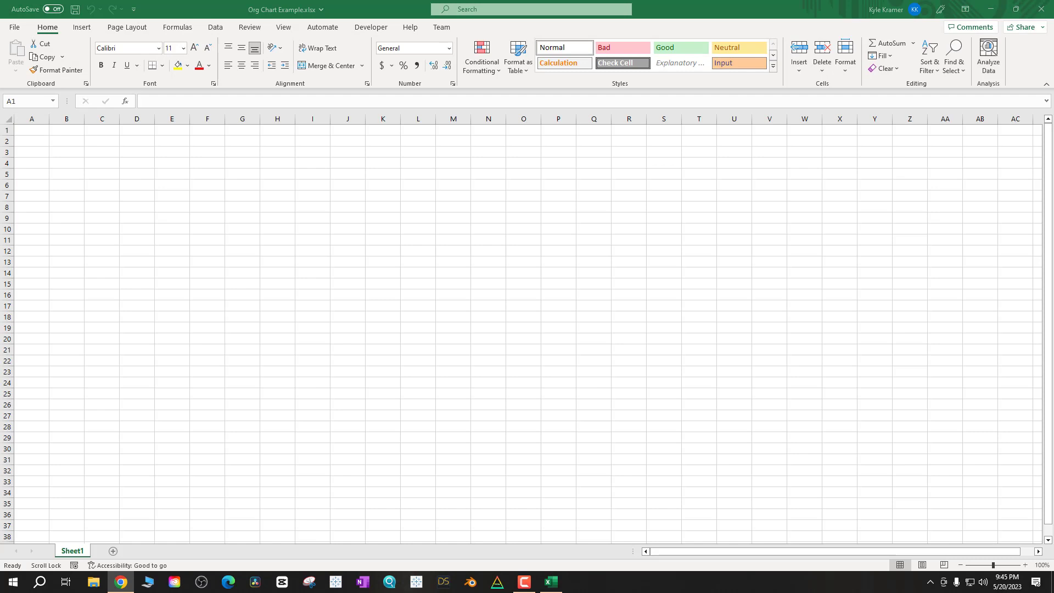
Enter the headers "Role" in A1 and "Reports To" in B1.
{"action": "left_click", "coordinate": [39, 133]}
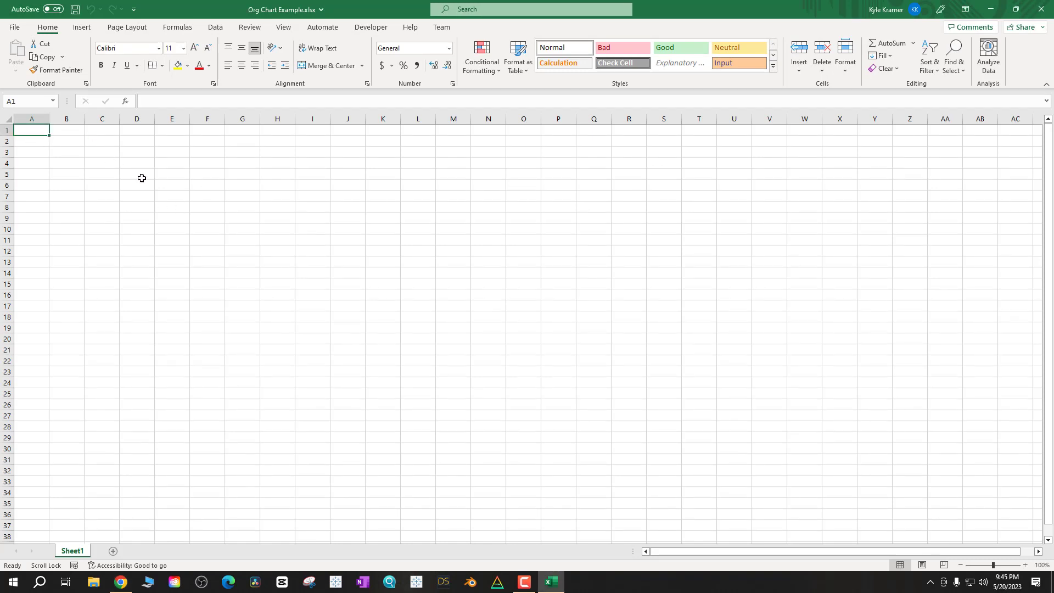
{"action": "type", "text": "Role"}
{"action": "key", "text": "Tab"}
{"action": "type", "text": "R"}
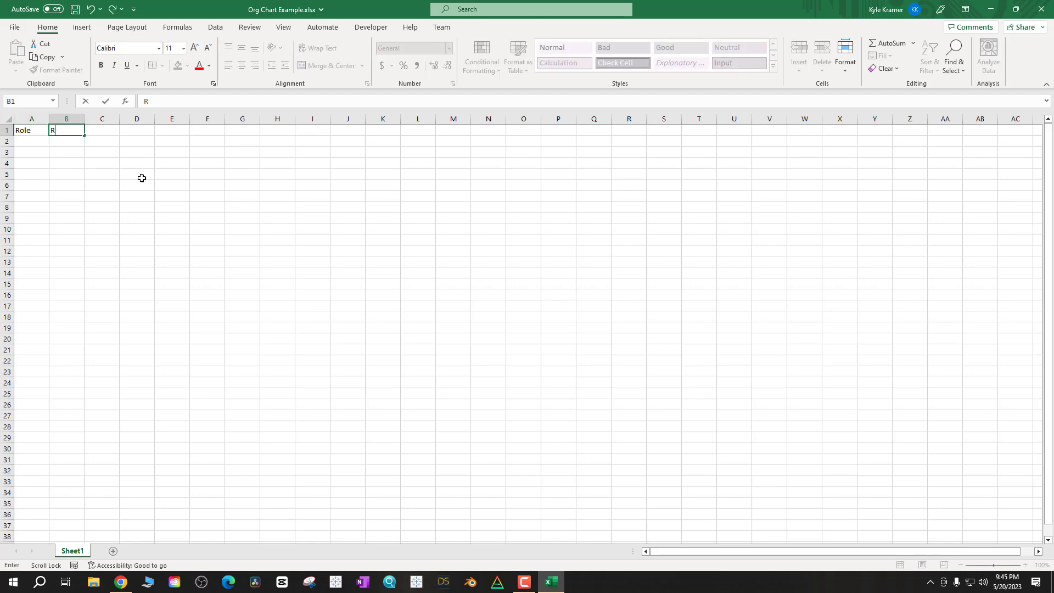
{"action": "type", "text": "eports To"}
{"action": "key", "text": "Return"}
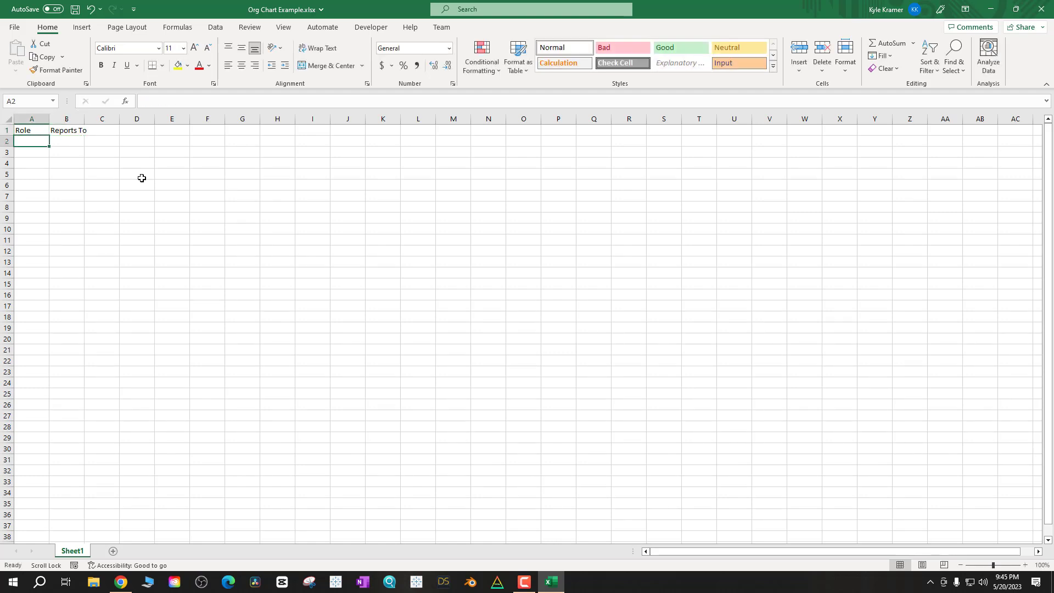
Center the contents of the whole sheet, then widen the Role column and bold the header row.
{"action": "left_click", "coordinate": [8, 120]}
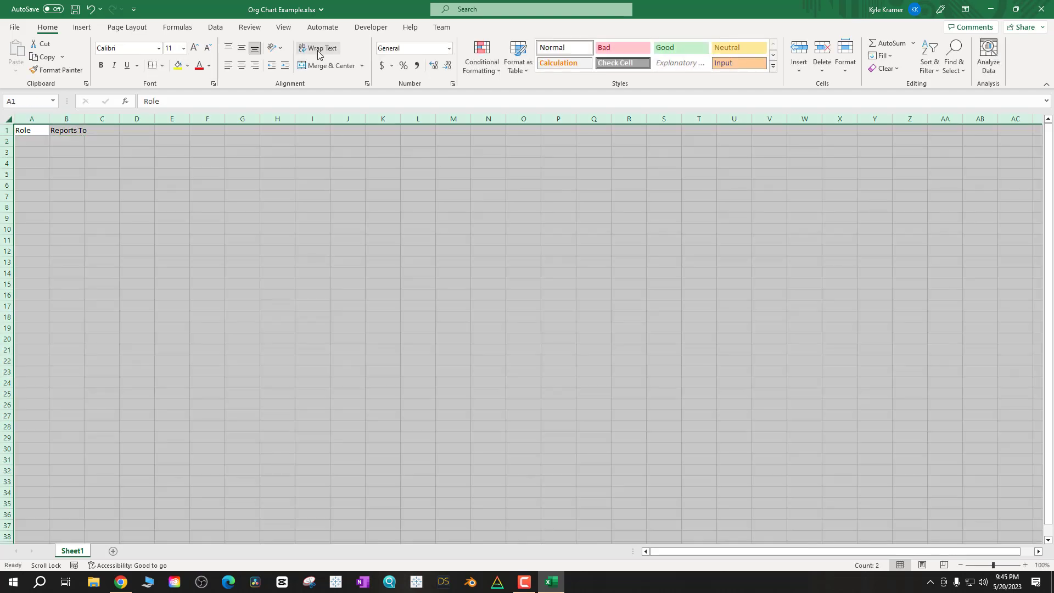
{"action": "left_click", "coordinate": [242, 65]}
{"action": "left_click", "coordinate": [108, 164]}
{"action": "left_click", "coordinate": [39, 133]}
{"action": "left_click_drag", "start_coordinate": [49, 131], "coordinate": [82, 119]}
{"action": "key", "text": "ctrl+b"}
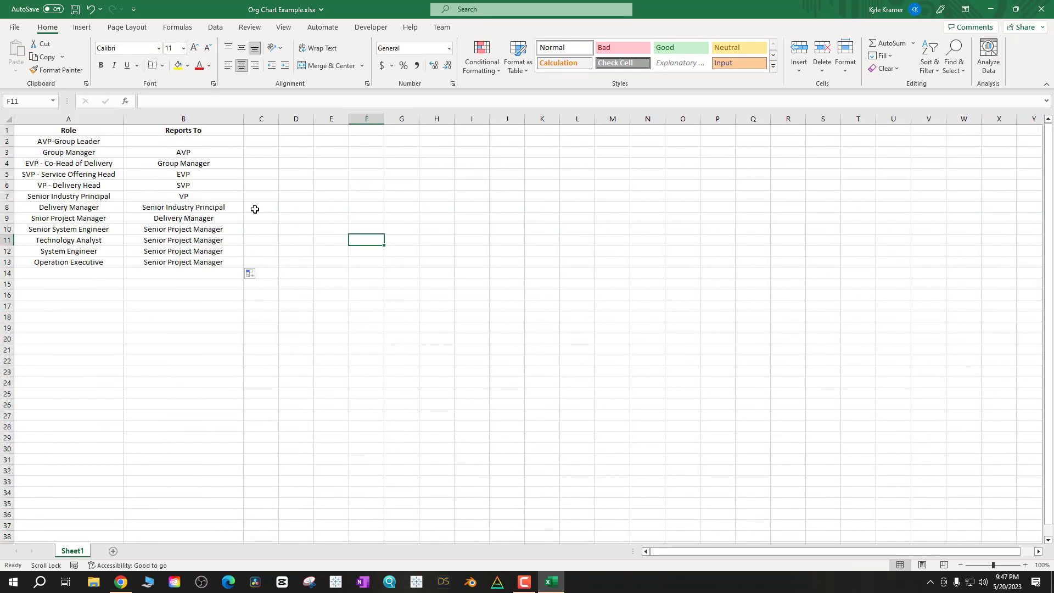
Insert an Organization Chart SmartArt graphic from the Hierarchy category.
{"action": "left_click", "coordinate": [82, 27]}
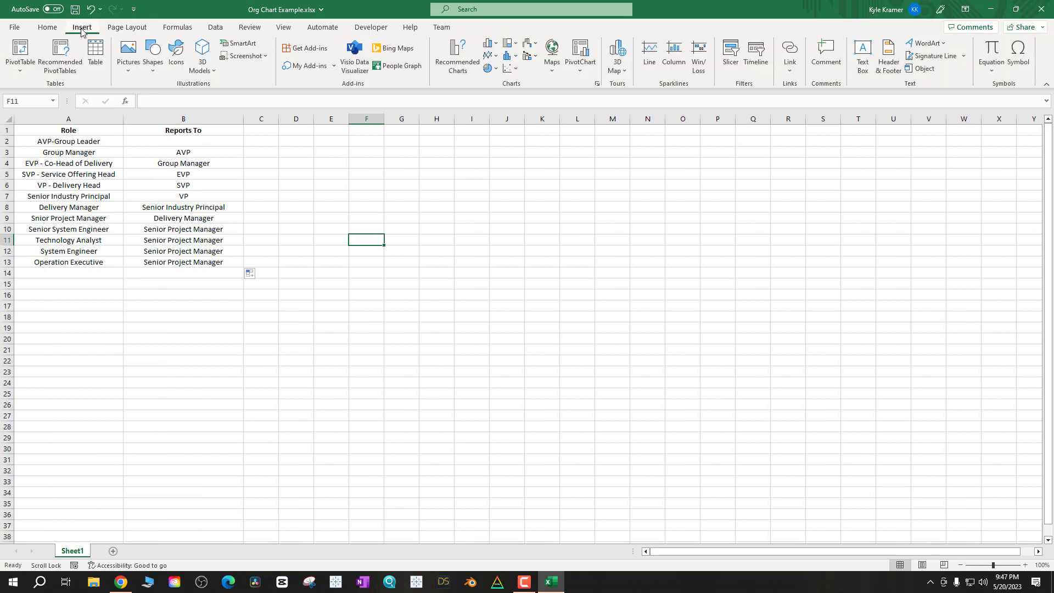
{"action": "left_click", "coordinate": [236, 44]}
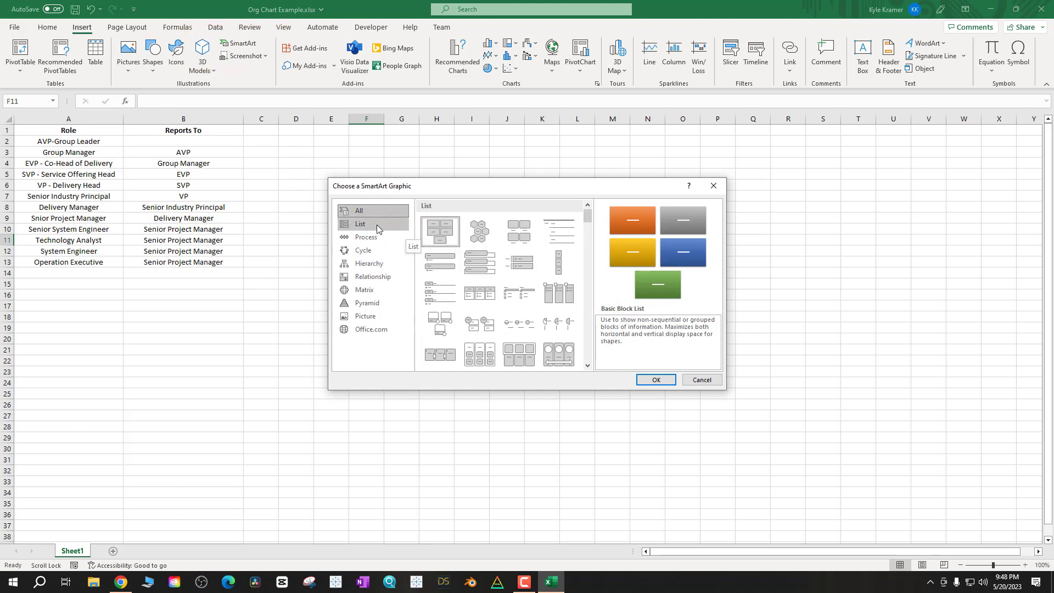
{"action": "left_click", "coordinate": [369, 263]}
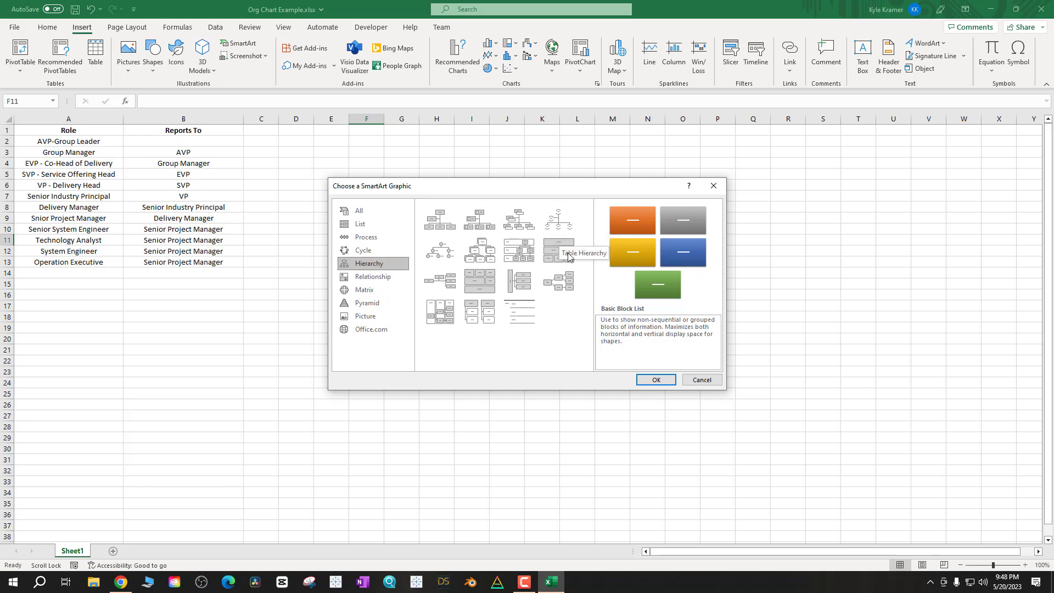
{"action": "left_click", "coordinate": [434, 220]}
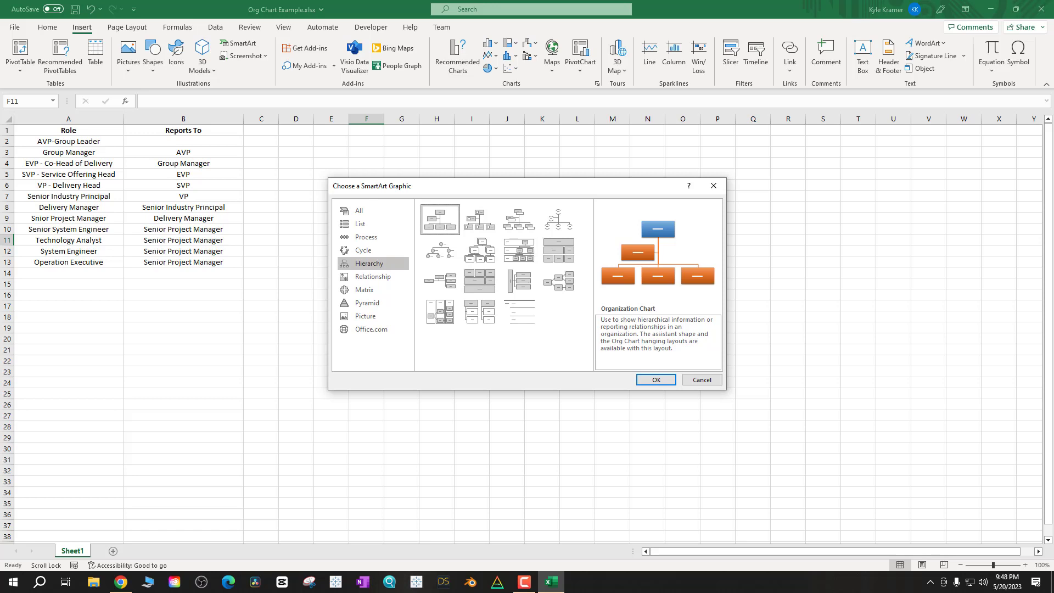
{"action": "left_click", "coordinate": [654, 380]}
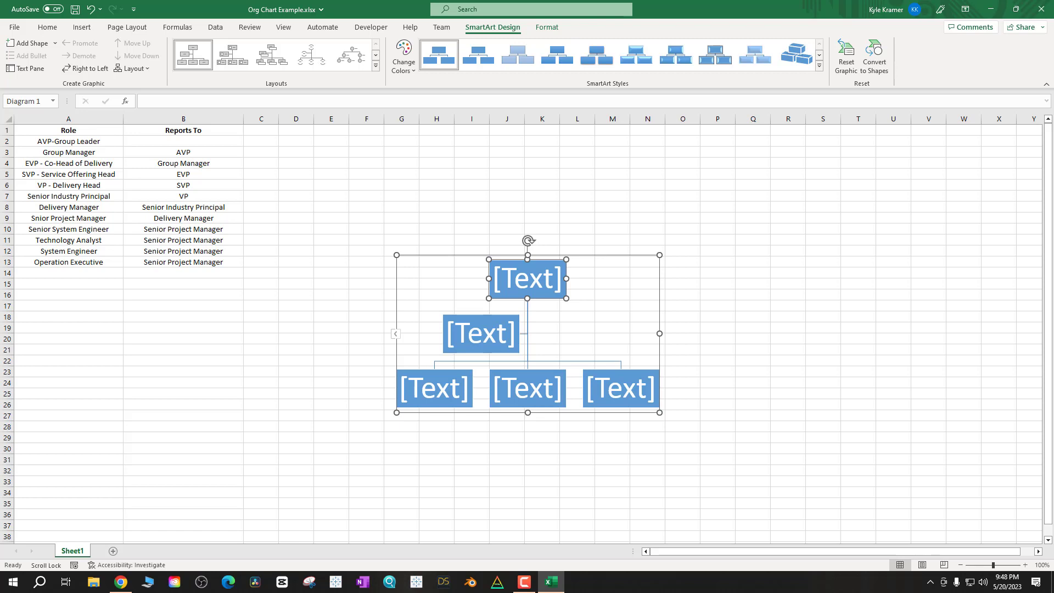
Show the chart's text pane and recolor the chart with a gold top box and green lower boxes.
{"action": "left_click", "coordinate": [32, 71]}
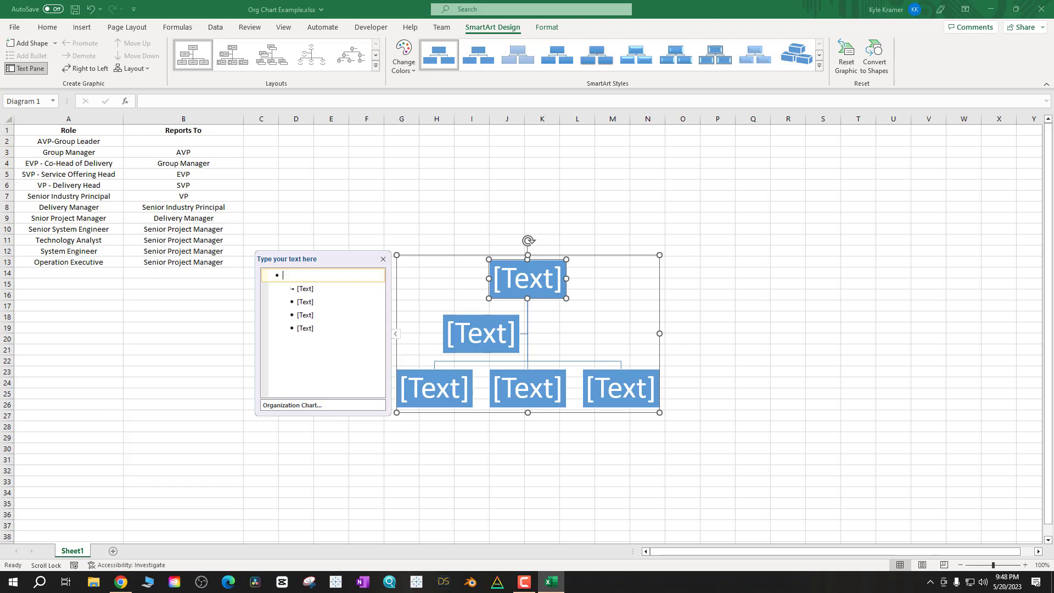
{"action": "left_click", "coordinate": [404, 55]}
{"action": "left_click", "coordinate": [576, 167]}
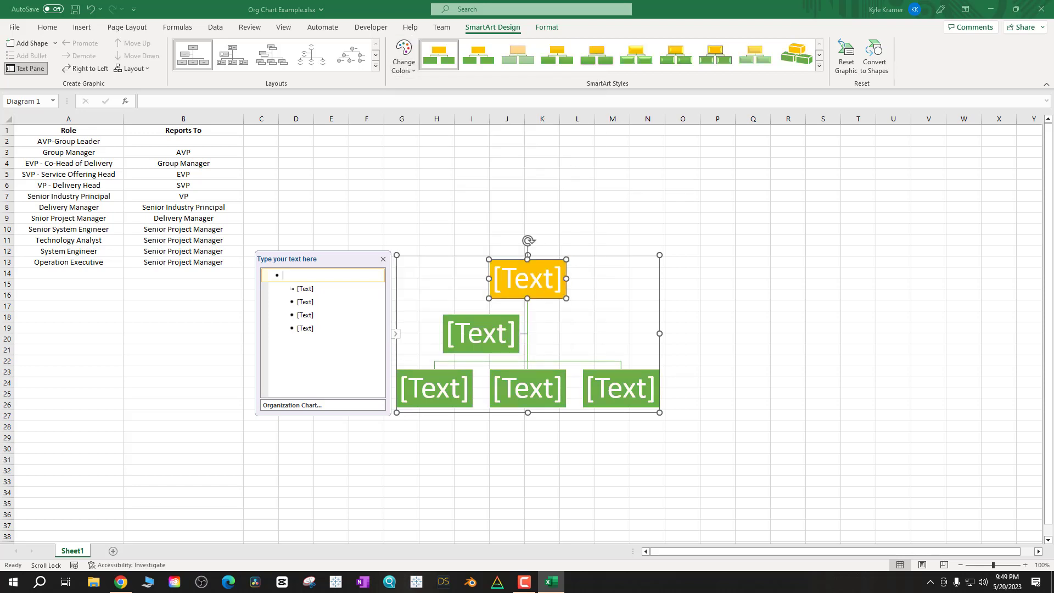
Fill the chart's five boxes in order with AVP, Group Manager, EVP, SVP and VP.
{"action": "type", "text": "AVP"}
{"action": "left_click", "coordinate": [341, 290]}
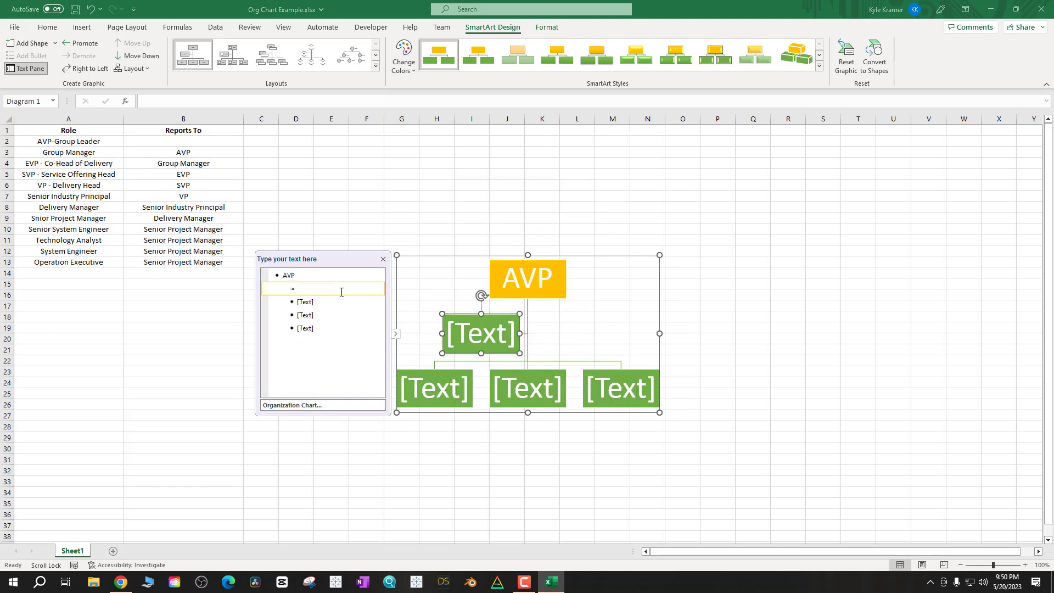
{"action": "type", "text": "Group Manager"}
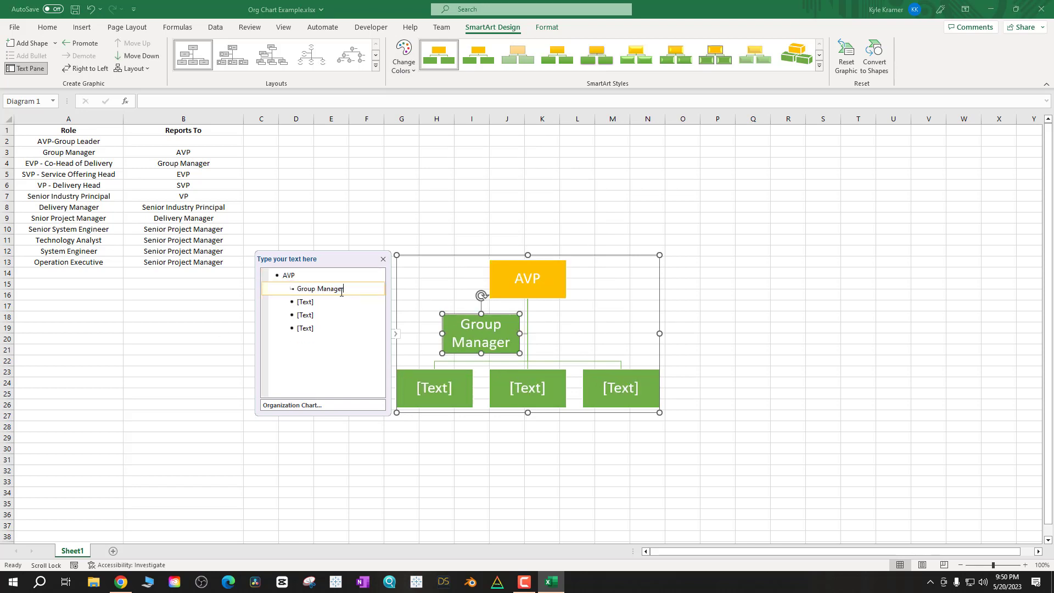
{"action": "left_click", "coordinate": [308, 302]}
{"action": "type", "text": "EVP"}
{"action": "left_click", "coordinate": [310, 315]}
{"action": "type", "text": "SVP"}
{"action": "left_click", "coordinate": [314, 328]}
{"action": "type", "text": "VP"}
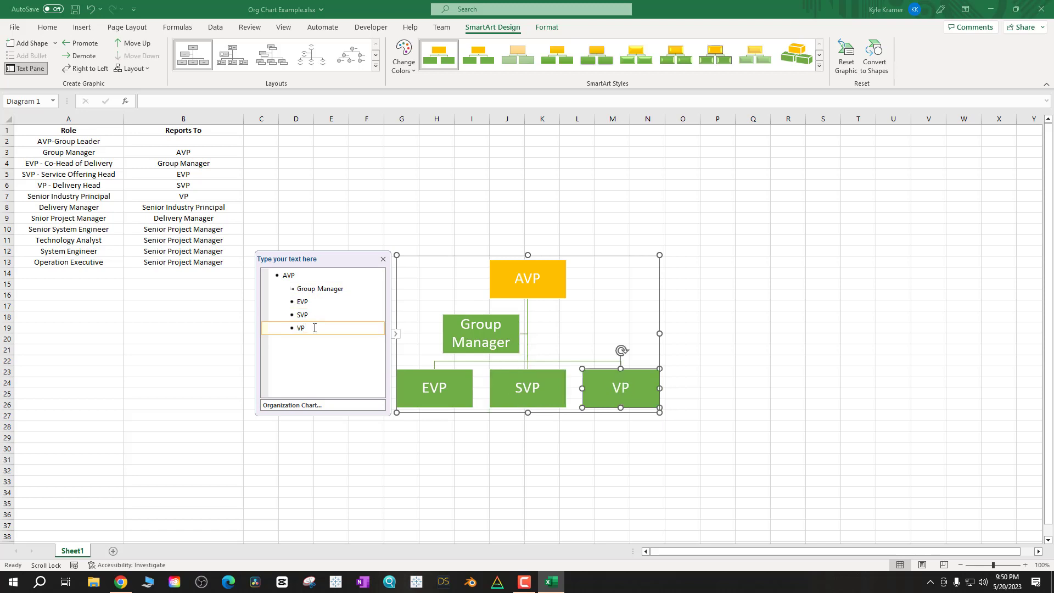
Replace the Group Manager entry with "Advisor" and the EVP entry with "Director 1".
{"action": "triple_click", "coordinate": [320, 288]}
{"action": "type", "text": "Advisor"}
{"action": "double_click", "coordinate": [302, 302]}
{"action": "type", "text": "Director 1"}
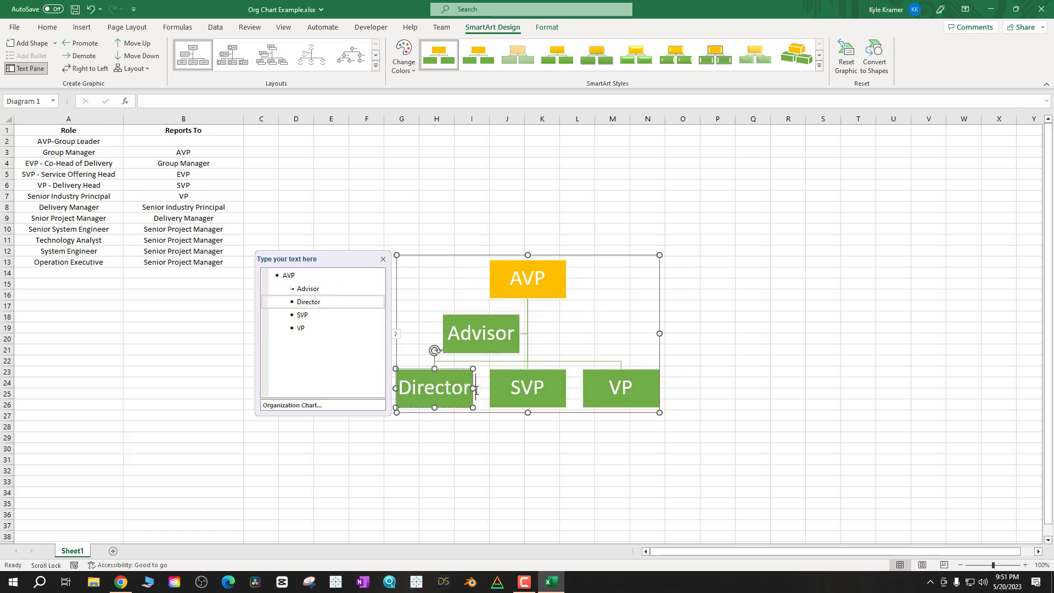
Replace the SVP and VP entries with Director 2 to Director 5, adding boxes as needed, and close the text pane.
{"action": "double_click", "coordinate": [302, 315]}
{"action": "type", "text": "Director 2"}
{"action": "key", "text": "Return"}
{"action": "type", "text": "Director 3"}
{"action": "key", "text": "Return"}
{"action": "type", "text": "Director 4"}
{"action": "double_click", "coordinate": [301, 354]}
{"action": "type", "text": "Director 5"}
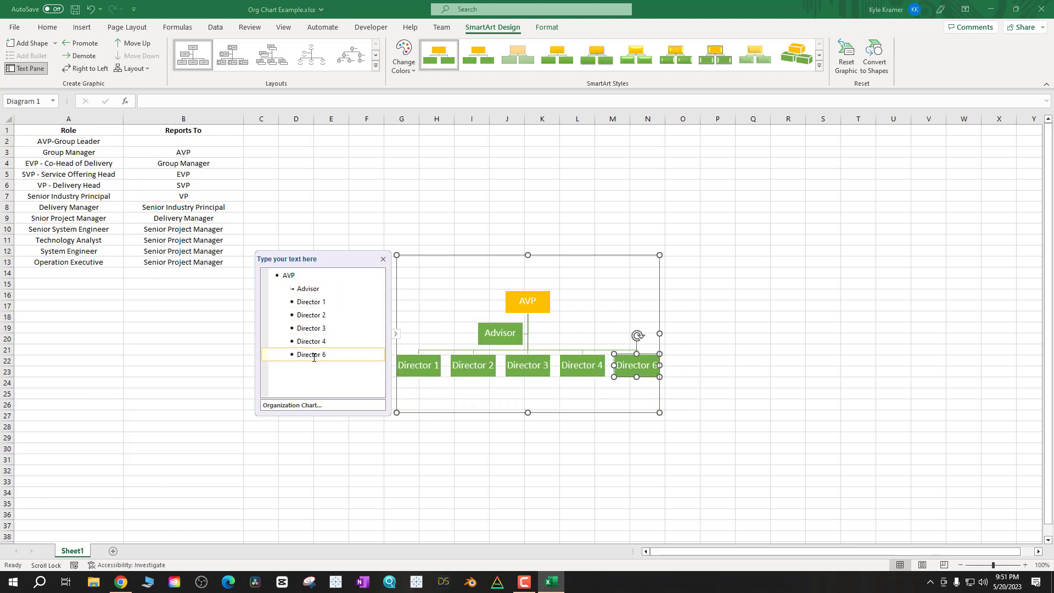
{"action": "left_click", "coordinate": [383, 258]}
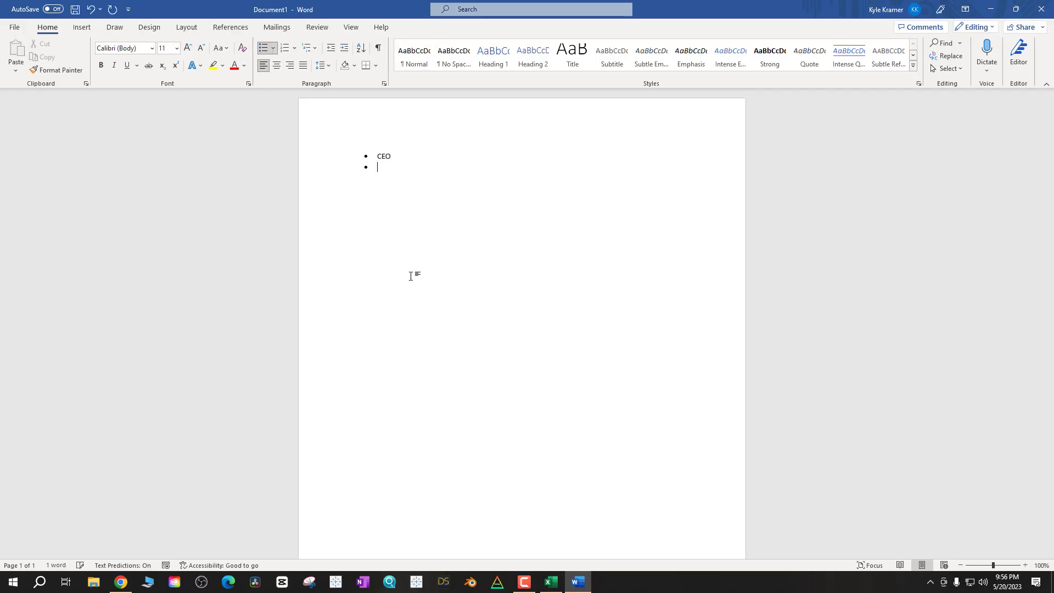
In Word, add sub-bullets under CEO for COO, CFO, VP of Marketing, VP of Engineering, VP of IT and VP of Sales.
{"action": "key", "text": "Tab"}
{"action": "type", "text": "COO"}
{"action": "key", "text": "Return"}
{"action": "type", "text": "CFO"}
{"action": "key", "text": "Return"}
{"action": "type", "text": "VP of marketing"}
{"action": "key", "text": "Return"}
{"action": "type", "text": "VP of Engineering"}
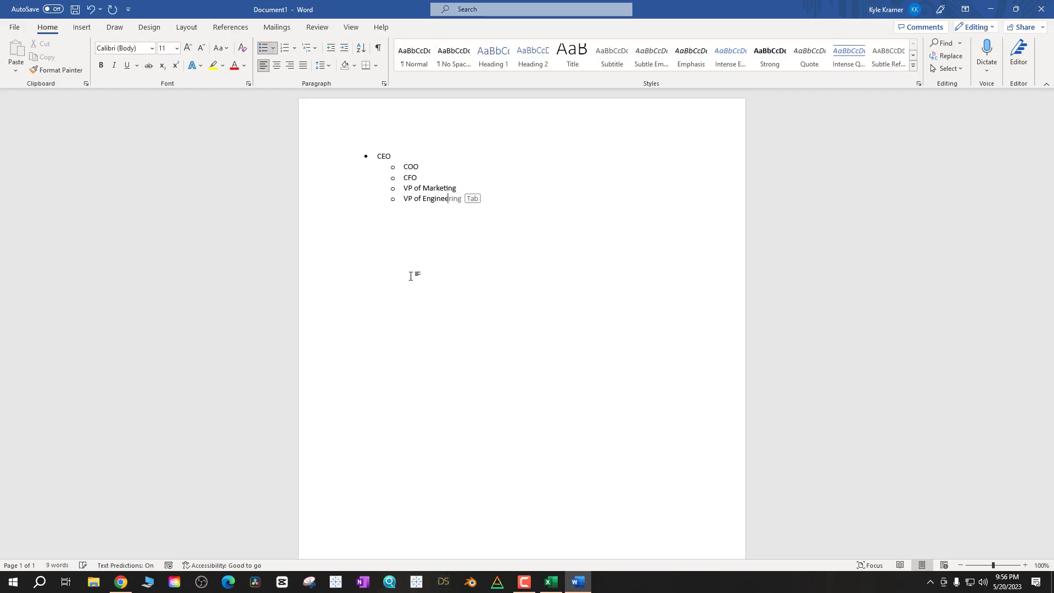
{"action": "key", "text": "Return"}
{"action": "type", "text": "VP of IT VP of Sales"}
Add "Director of Operations" and "Director of Production" as sub-bullets under COO.
{"action": "left_click", "coordinate": [455, 168]}
{"action": "key", "text": "Return"}
{"action": "key", "text": "Tab"}
{"action": "type", "text": "Director of Operations Director of Production"}
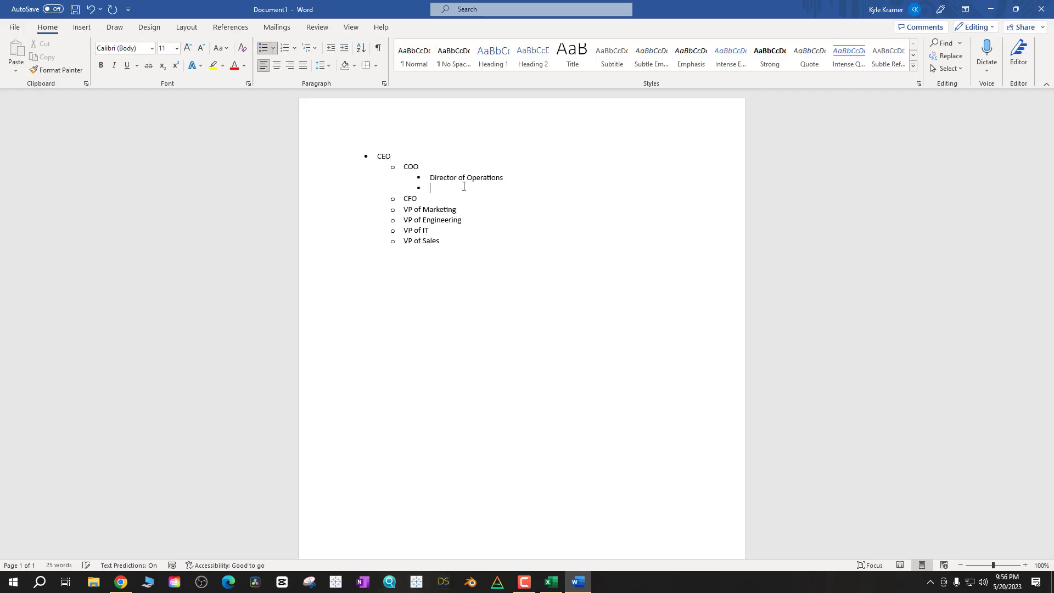
Add "Controller" as a sub-bullet under CFO and "Marketing Manager" under VP of Marketing.
{"action": "left_click", "coordinate": [459, 198]}
{"action": "key", "text": "Return"}
{"action": "key", "text": "Tab"}
{"action": "type", "text": "Controller"}
{"action": "left_click", "coordinate": [460, 220]}
{"action": "key", "text": "Return"}
{"action": "key", "text": "Tab"}
{"action": "type", "text": "Marketing Manager"}
Add "Programmer 1" and "Programmer 2" as sub-bullets under VP of Engineering.
{"action": "left_click", "coordinate": [482, 241]}
{"action": "key", "text": "Return"}
{"action": "key", "text": "Tab"}
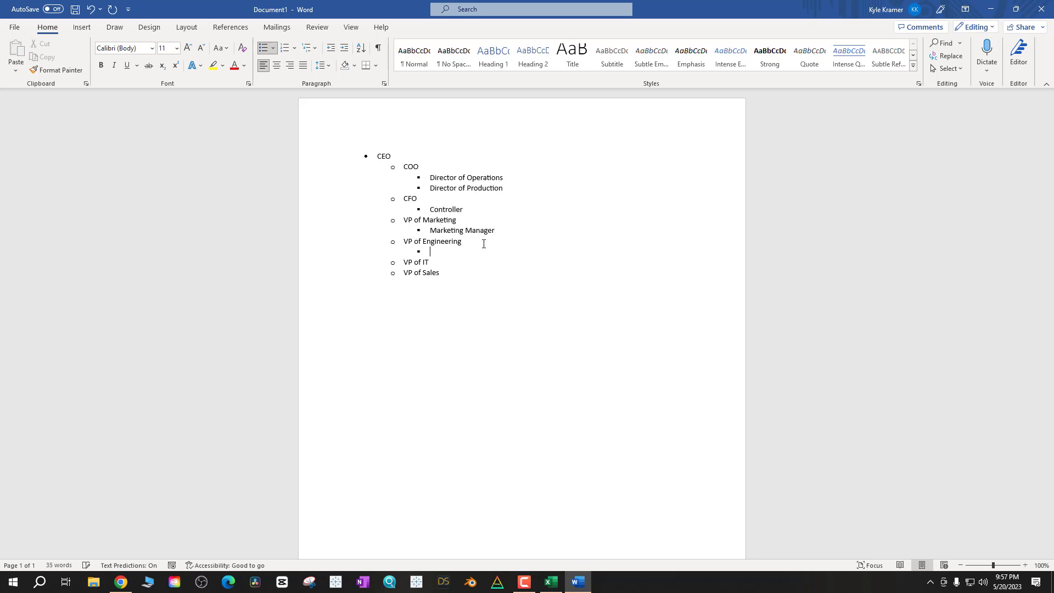
{"action": "type", "text": "Programmer 1"}
{"action": "key", "text": "Return"}
{"action": "type", "text": "Programmer 2"}
Add "System Admin" as a sub-bullet under VP of IT and "Account Executive" under VP of Sales.
{"action": "left_click", "coordinate": [451, 276]}
{"action": "key", "text": "Return"}
{"action": "key", "text": "Tab"}
{"action": "type", "text": "System Admin"}
{"action": "left_click", "coordinate": [453, 295]}
{"action": "key", "text": "Return"}
{"action": "key", "text": "Tab"}
{"action": "type", "text": "Account Executive"}
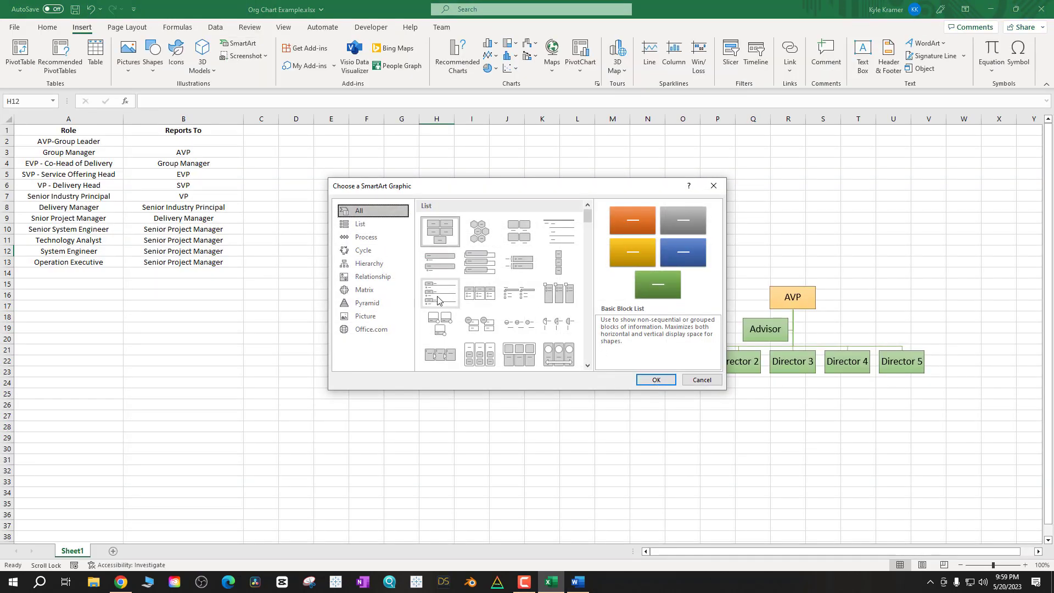
Back in Excel, insert a second Organization Chart SmartArt graphic from the Hierarchy category.
{"action": "left_click", "coordinate": [372, 264]}
{"action": "left_click", "coordinate": [441, 219]}
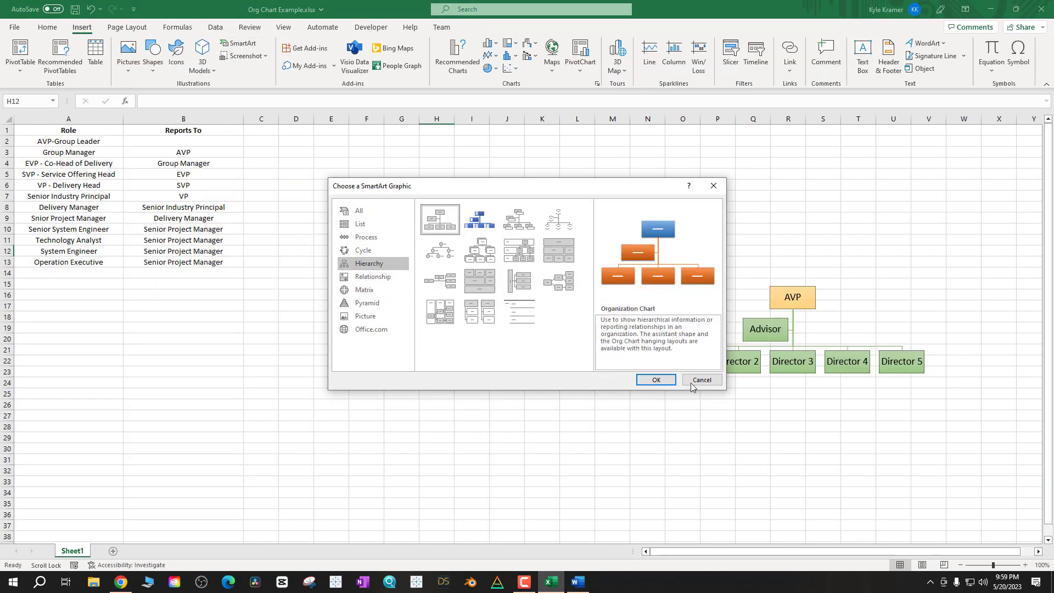
{"action": "left_click", "coordinate": [654, 378]}
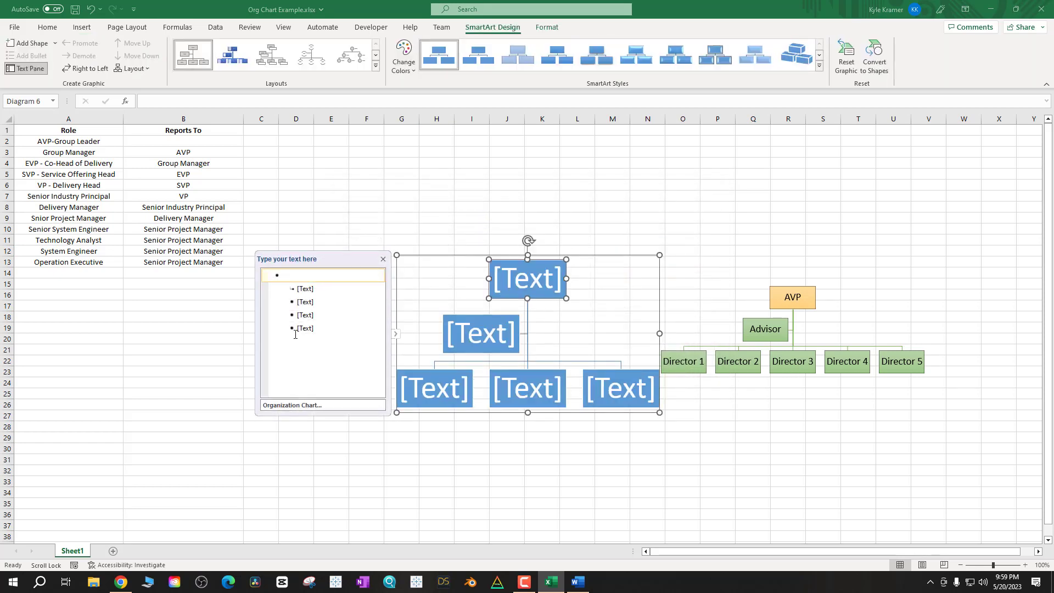
Replace all placeholder text of the new chart with the full CEO hierarchy from the Word list.
{"action": "key", "text": "ctrl+a"}
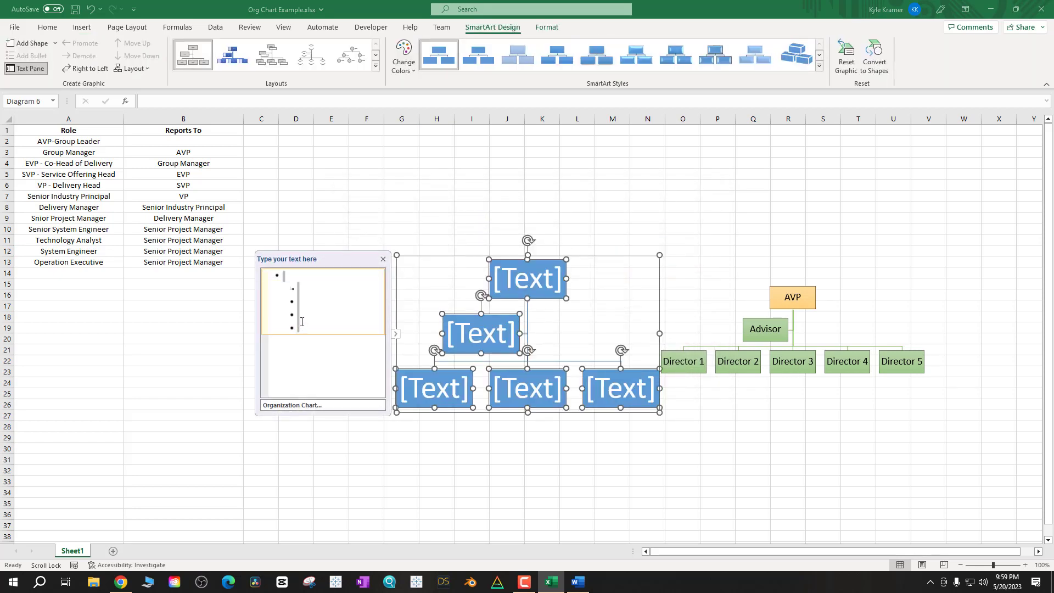
{"action": "key", "text": "Delete"}
{"action": "type", "text": "CEO \tCOO \t\tDirector of Operations \t\tDirector of Production \tCFO \t\tController \tVP of Marketing \t\tMarketing Manager \tVP of Engineering \t\tProgrammer 1 \t\tProgrammer 2 \tVP of IT \t\tSystem Admin \tVP of Sales \t\tAccount Executive"}
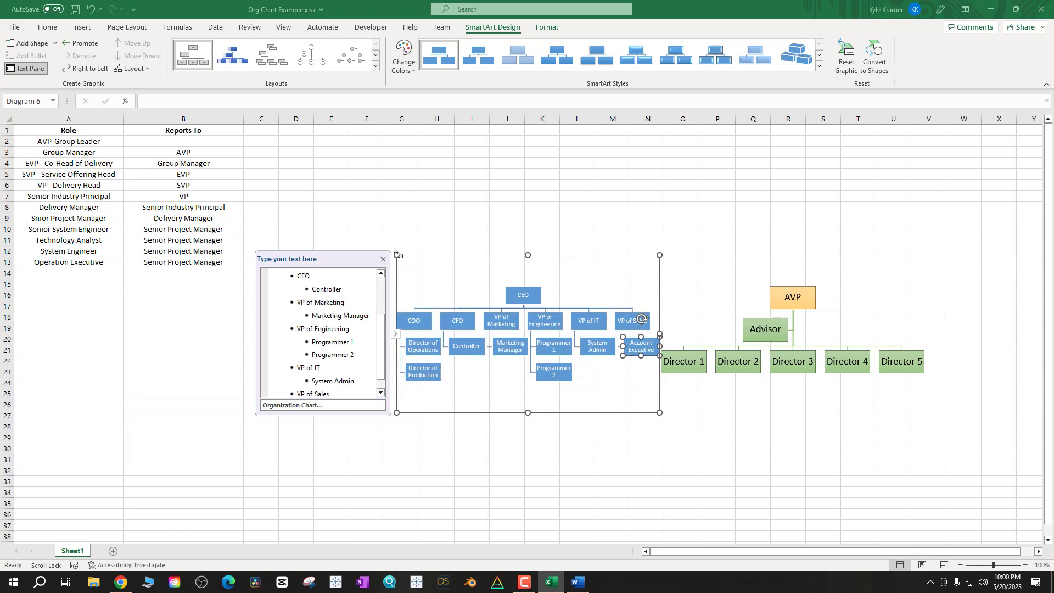
Enlarge the CEO chart toward its upper-left corner and apply the light-blue SmartArt style with dark text.
{"action": "left_click_drag", "start_coordinate": [396, 255], "coordinate": [291, 206]}
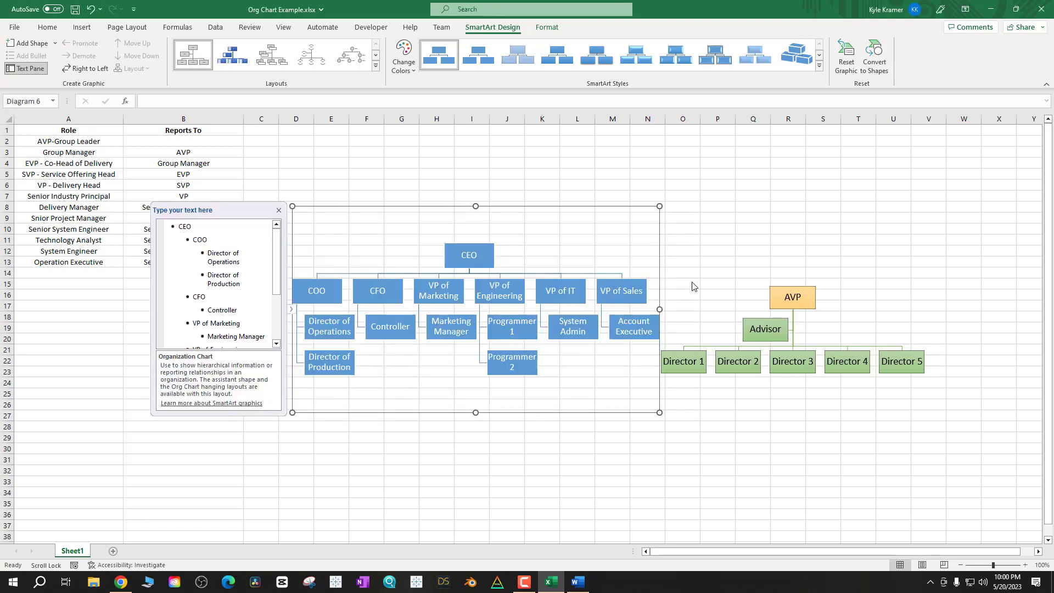
{"action": "left_click", "coordinate": [508, 62]}
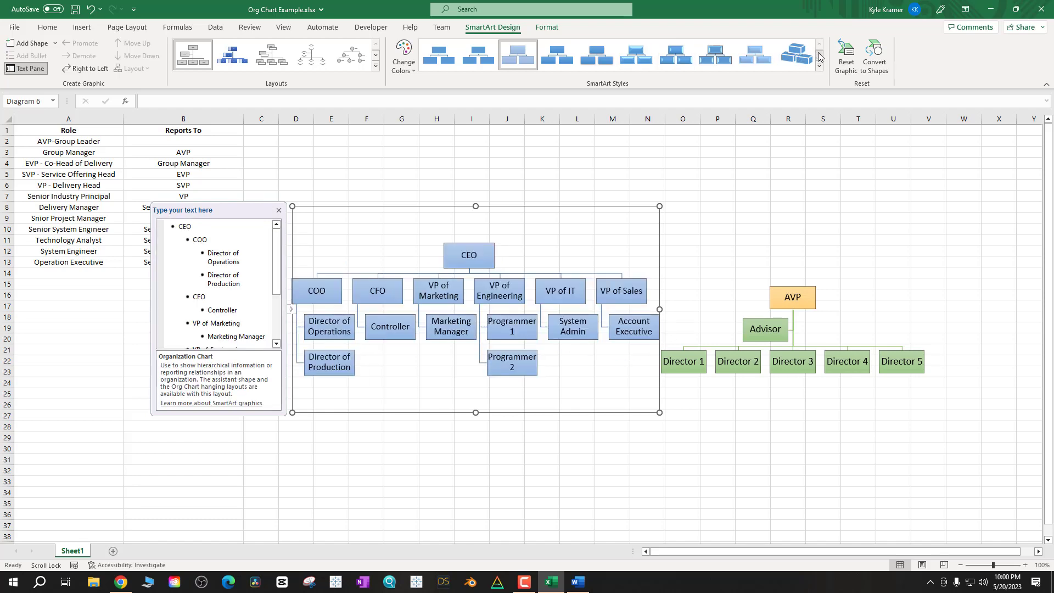
{"action": "left_click", "coordinate": [819, 55]}
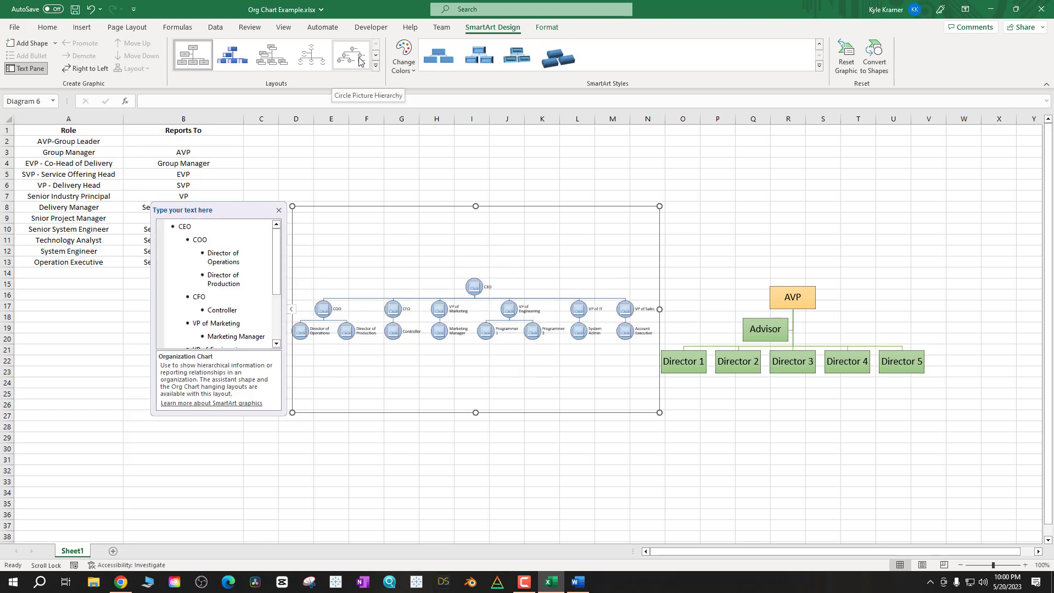
Compare hierarchy layouts for the CEO chart, apply Picture Organization Chart, and enlarge the chart from its upper-left corner.
{"action": "scroll", "coordinate": [346, 58], "scroll_direction": "down", "scroll_amount": 1}
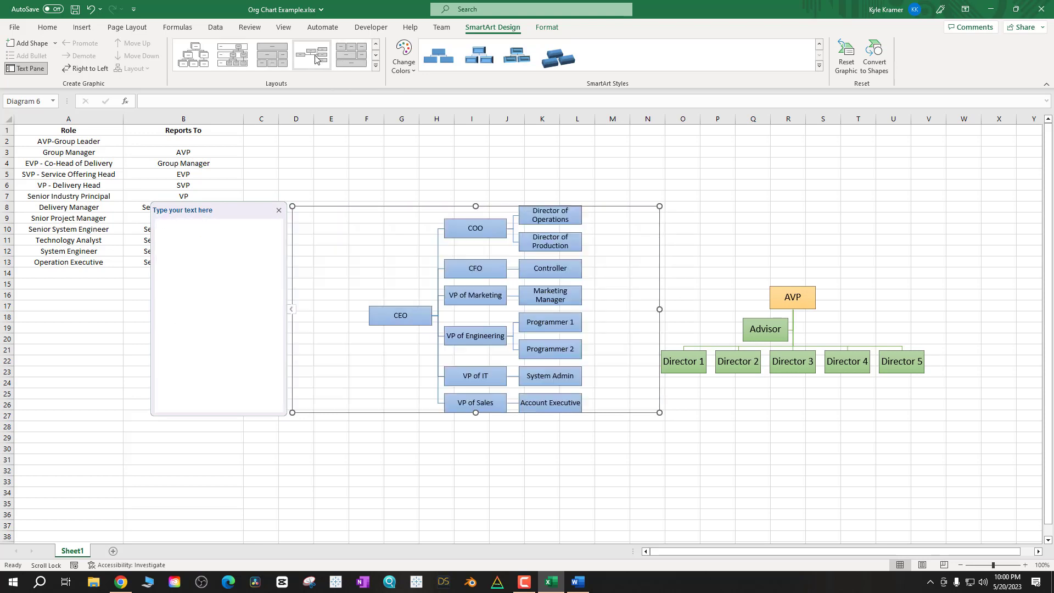
{"action": "left_click", "coordinate": [197, 57]}
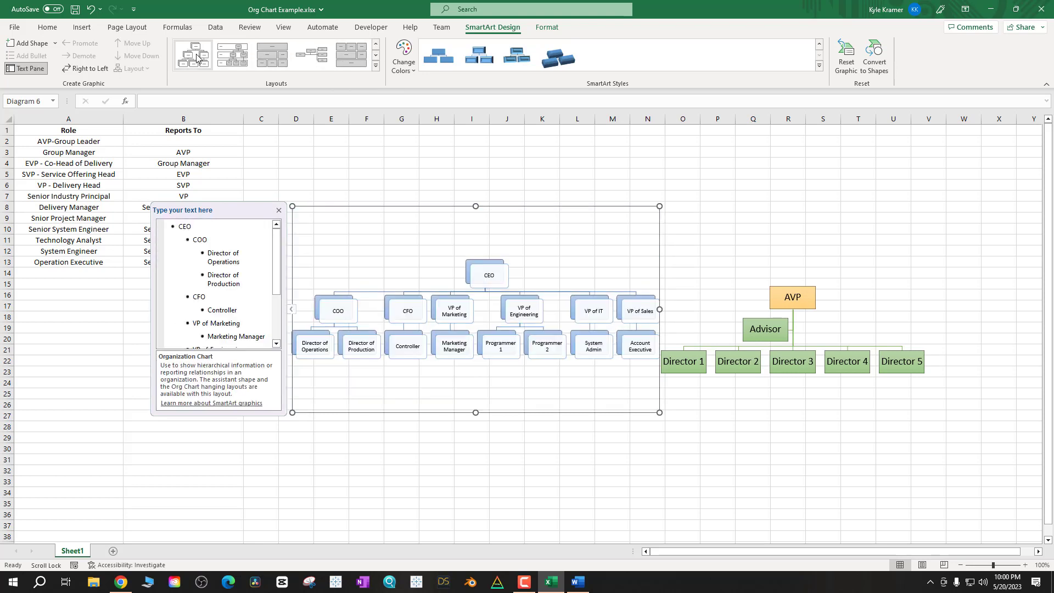
{"action": "left_click", "coordinate": [375, 55]}
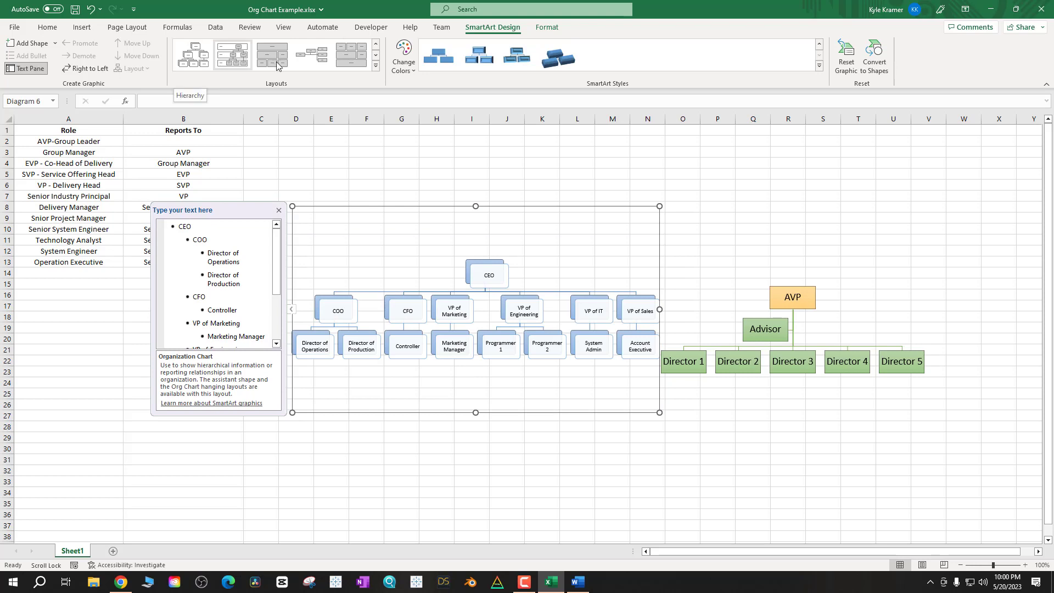
{"action": "left_click", "coordinate": [375, 45]}
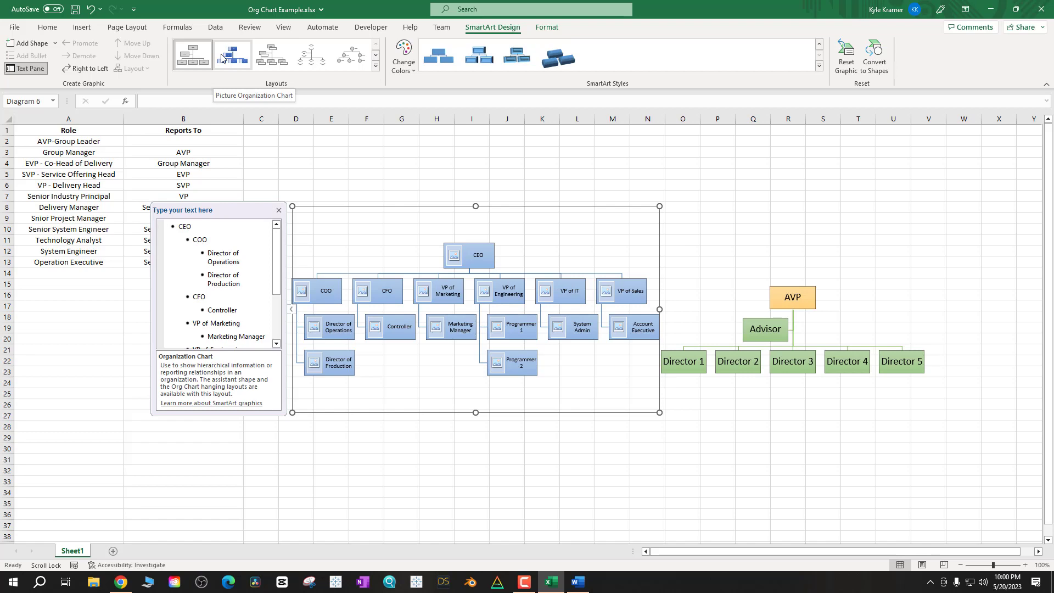
{"action": "left_click", "coordinate": [222, 58]}
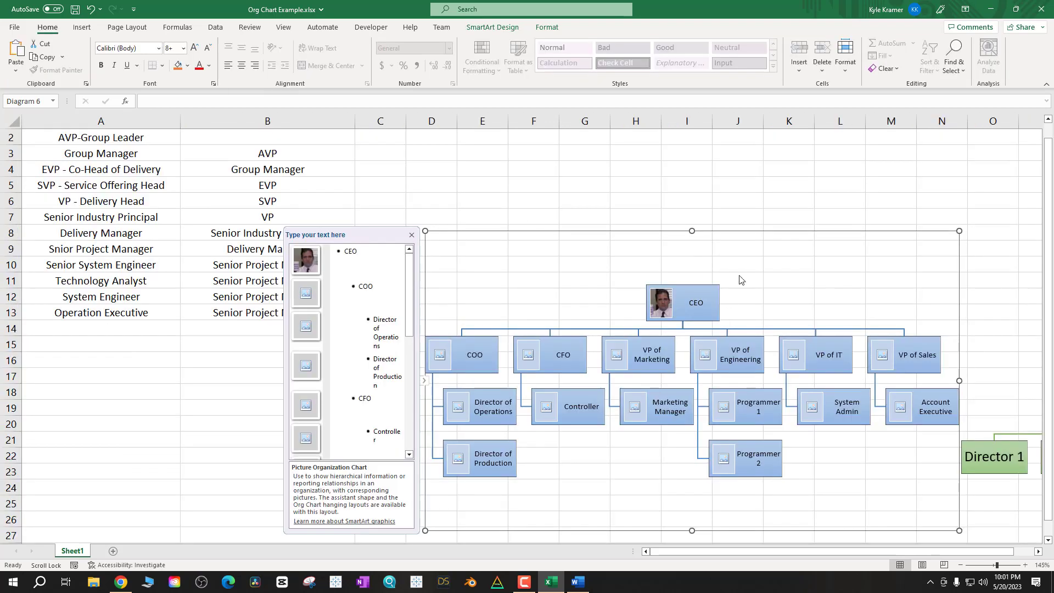
{"action": "left_click_drag", "start_coordinate": [424, 231], "coordinate": [336, 180]}
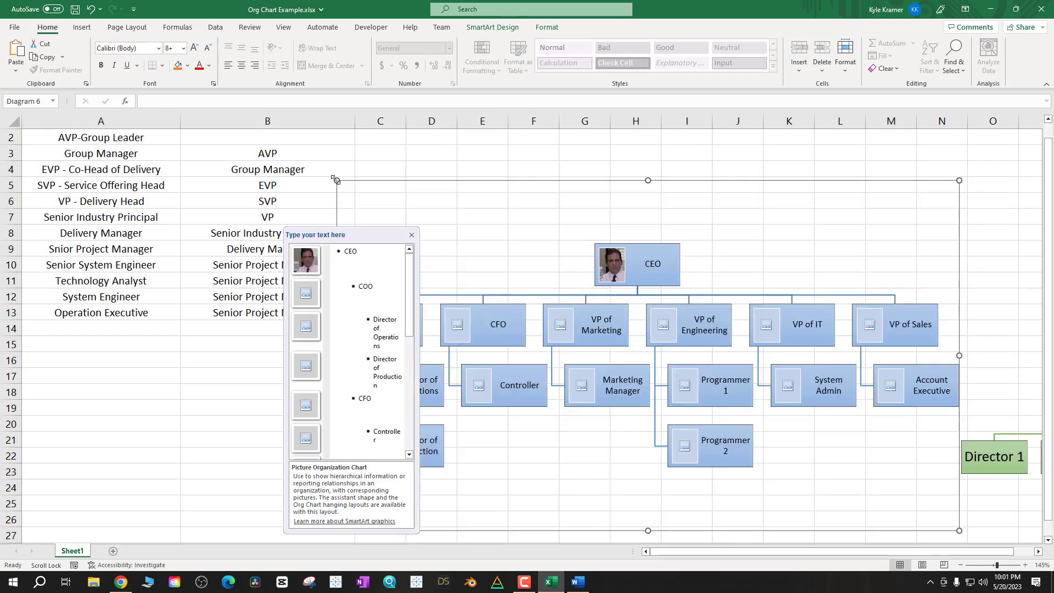
Copy the CEO picture organization chart from the Excel sheet and paste it onto the blank slide in PowerPoint.
{"action": "left_click", "coordinate": [736, 155]}
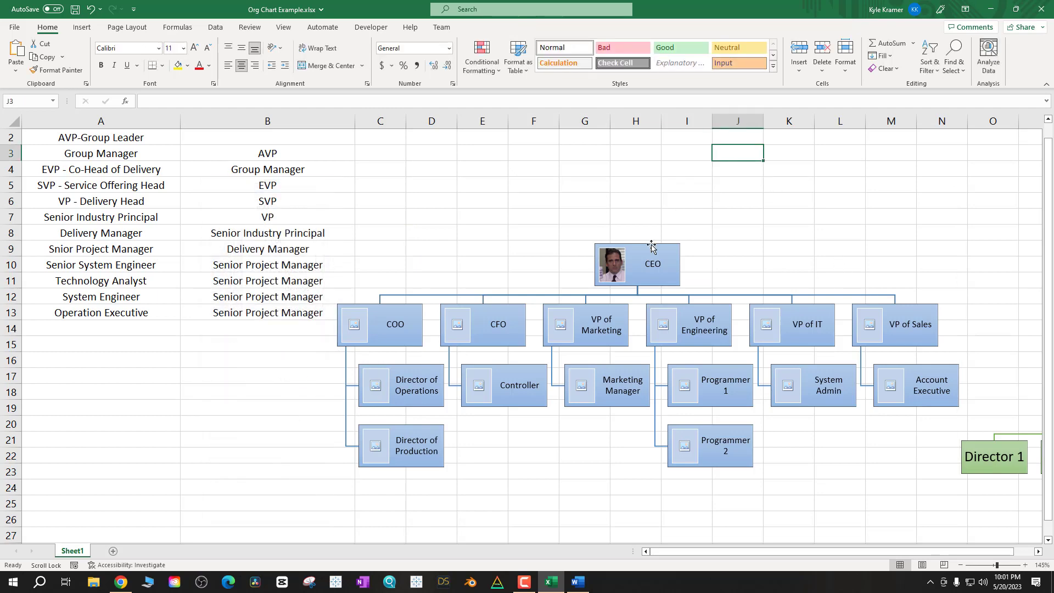
{"action": "left_click", "coordinate": [635, 256]}
{"action": "left_click", "coordinate": [649, 181]}
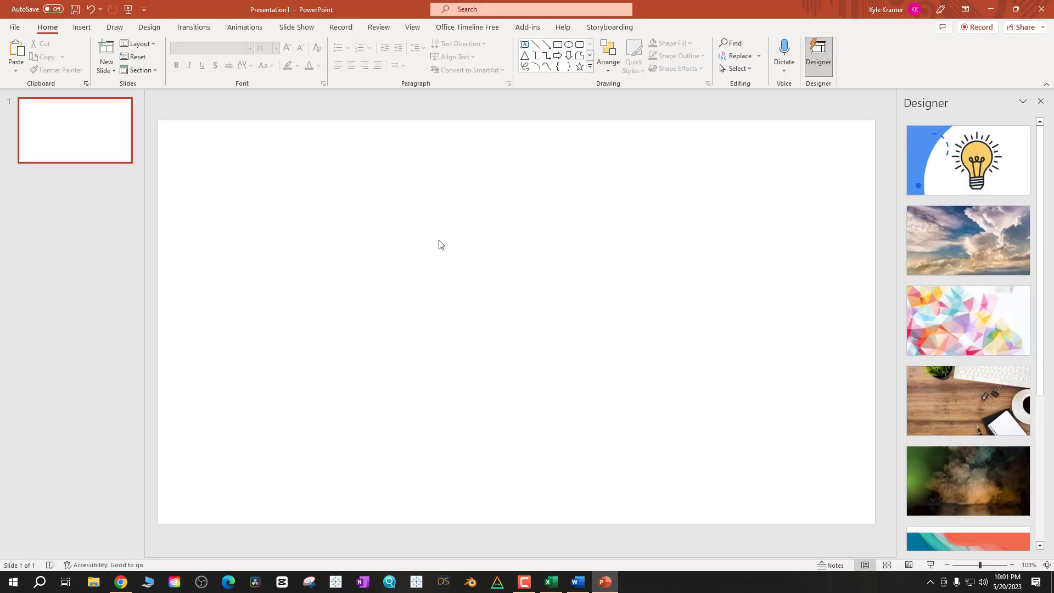
{"action": "key", "text": "ctrl+v"}
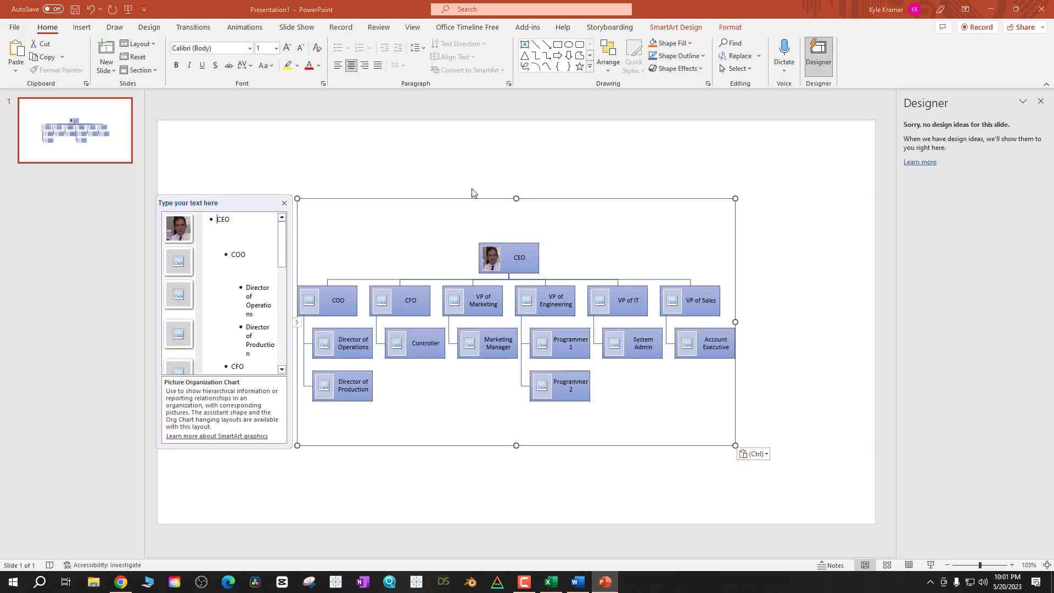
Enlarge the pasted CEO chart from its upper-left and lower-right corners so it fills the whole slide.
{"action": "left_click", "coordinate": [472, 173]}
{"action": "left_click", "coordinate": [406, 300]}
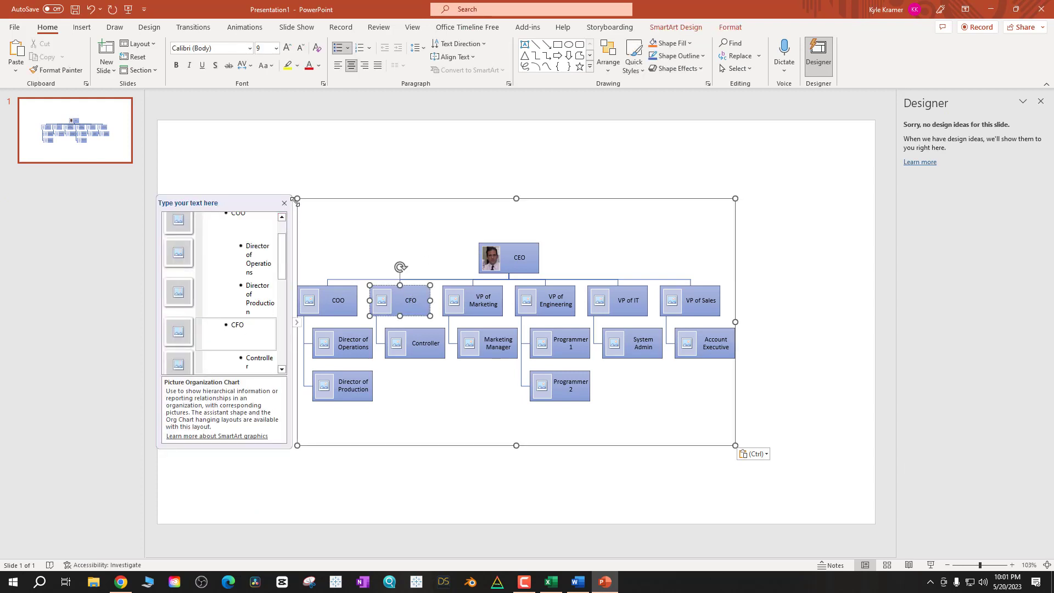
{"action": "left_click_drag", "start_coordinate": [295, 201], "coordinate": [158, 120]}
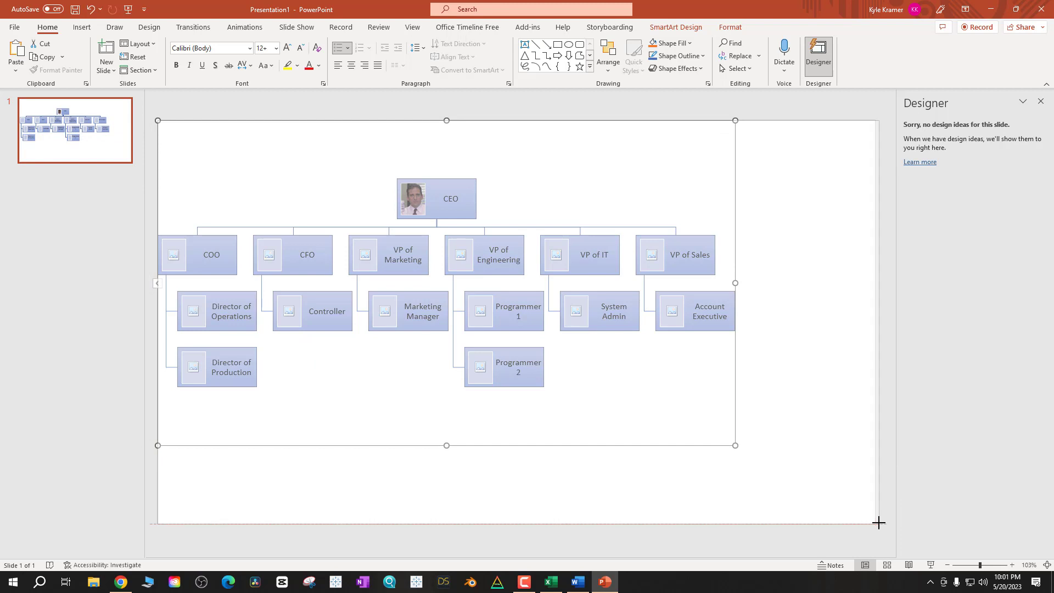
{"action": "left_click_drag", "start_coordinate": [878, 522], "coordinate": [878, 521]}
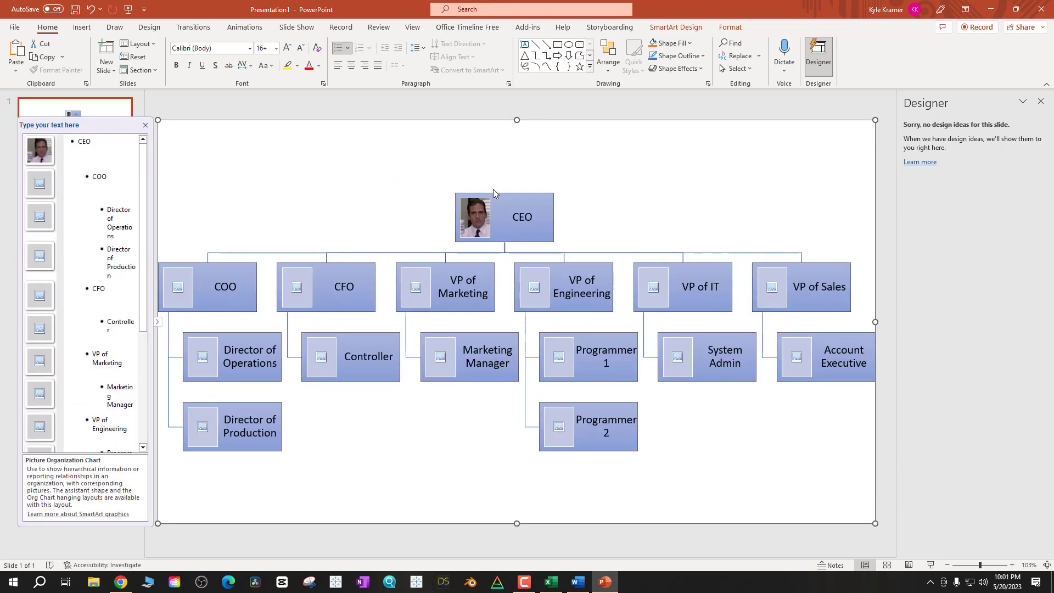
Recolor the CEO chart with the Colorful scheme that gives gold, green and blue boxes by level.
{"action": "left_click", "coordinate": [530, 204]}
{"action": "left_click", "coordinate": [343, 153]}
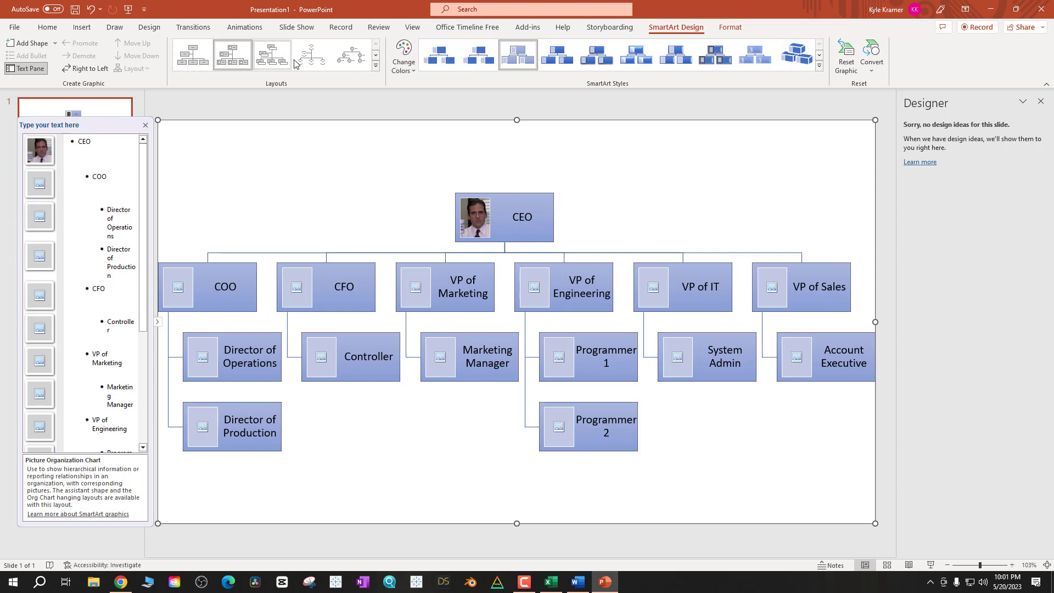
{"action": "left_click", "coordinate": [397, 60]}
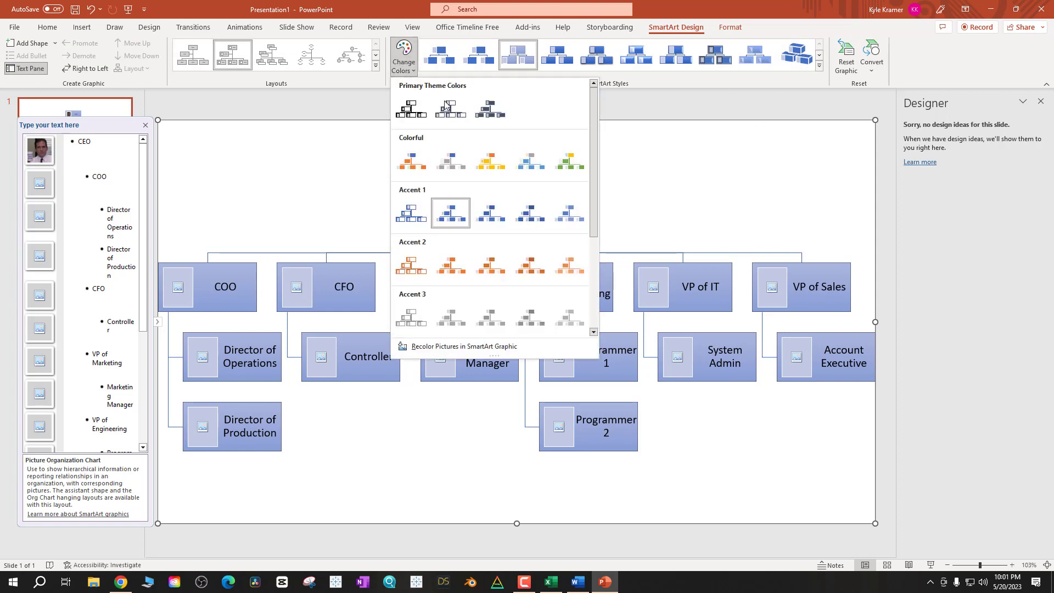
{"action": "left_click", "coordinate": [569, 162]}
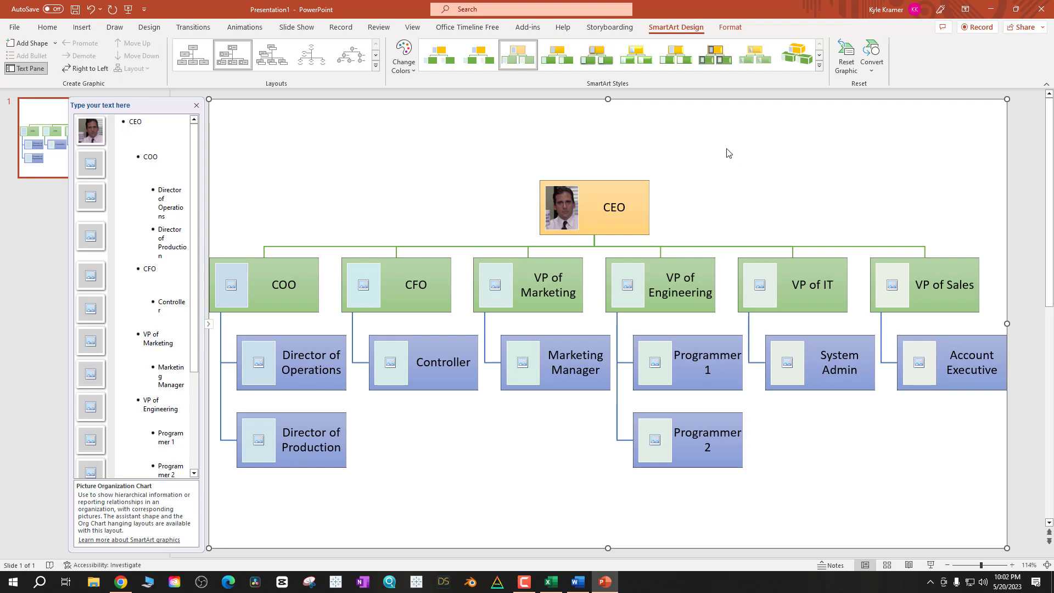
Try changing the outline level of VP of Marketing in the chart's text list, undoing each change.
{"action": "key", "text": "alt+Tab"}
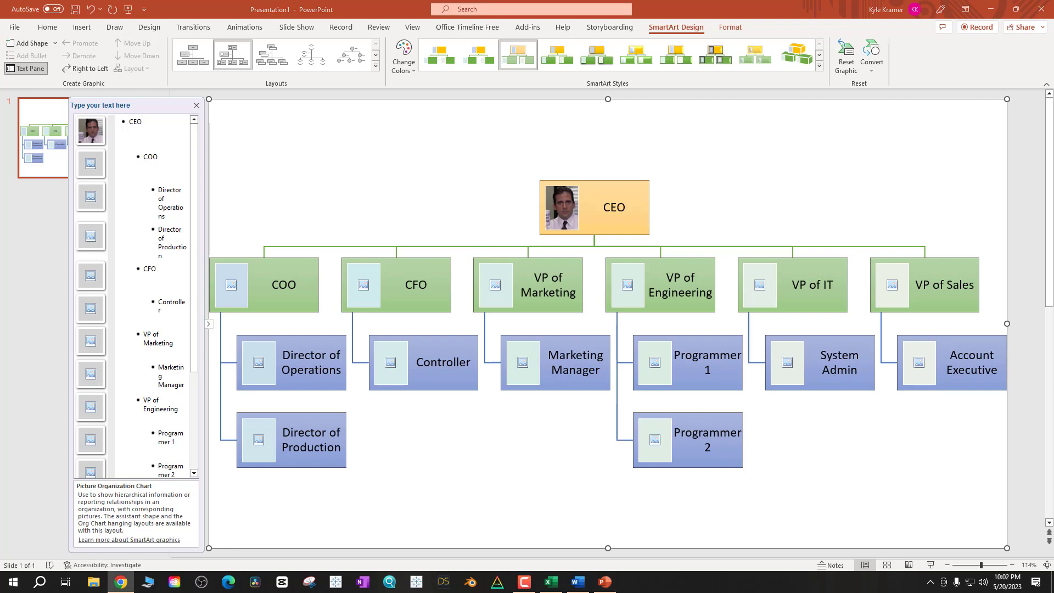
{"action": "left_click", "coordinate": [142, 212]}
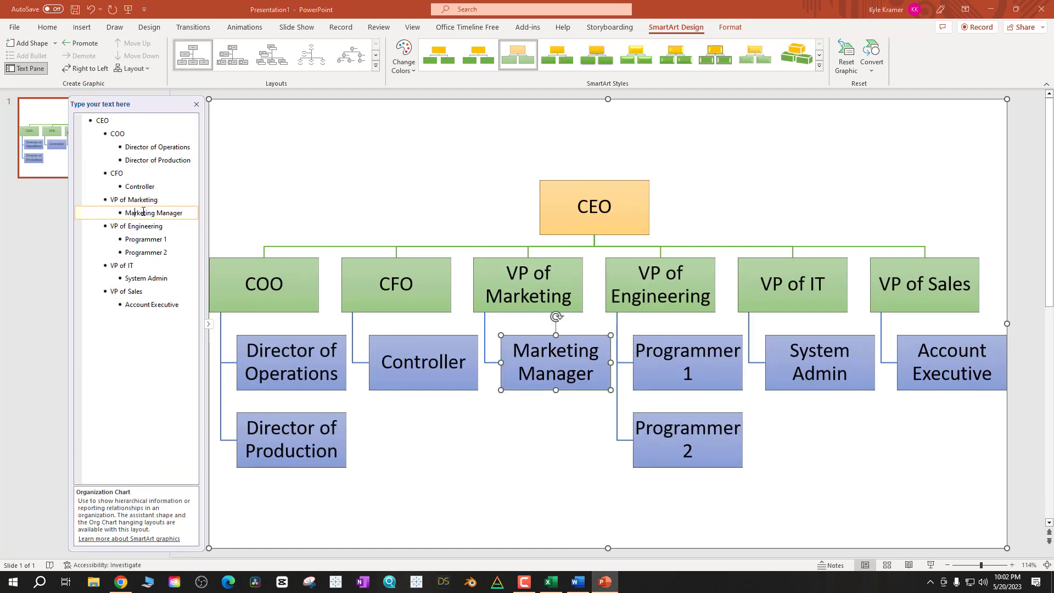
{"action": "key", "text": "Up"}
{"action": "key", "text": "Tab"}
{"action": "key", "text": "ctrl+z"}
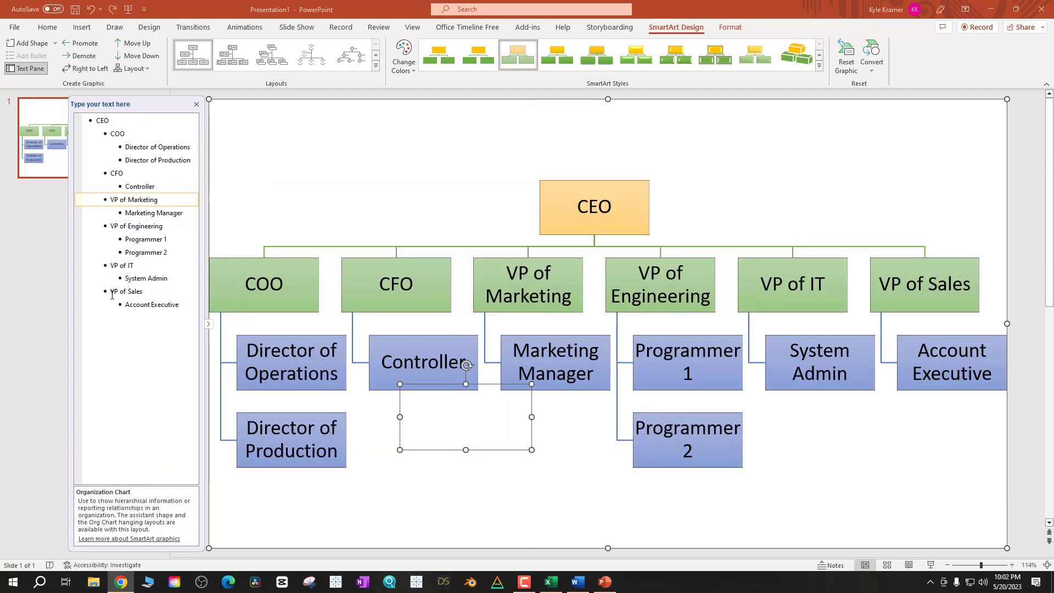
{"action": "key", "text": "shift+Tab"}
{"action": "key", "text": "ctrl+z"}
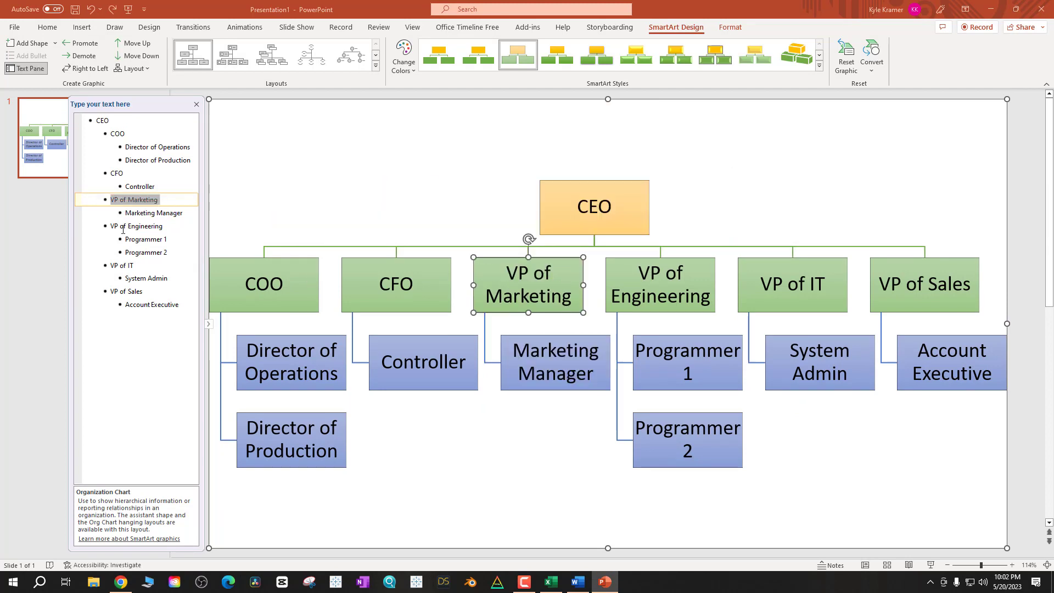
Select Programmer 2, check the branch layout options, and try reversing the chart's right-to-left direction twice.
{"action": "left_click", "coordinate": [130, 175]}
{"action": "left_click", "coordinate": [147, 253]}
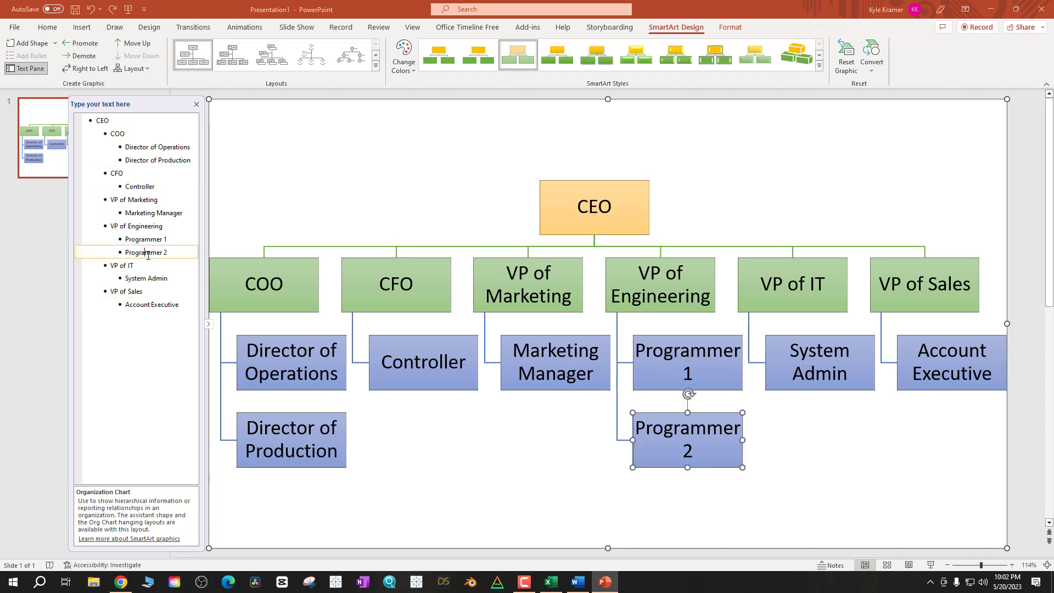
{"action": "left_click", "coordinate": [133, 68]}
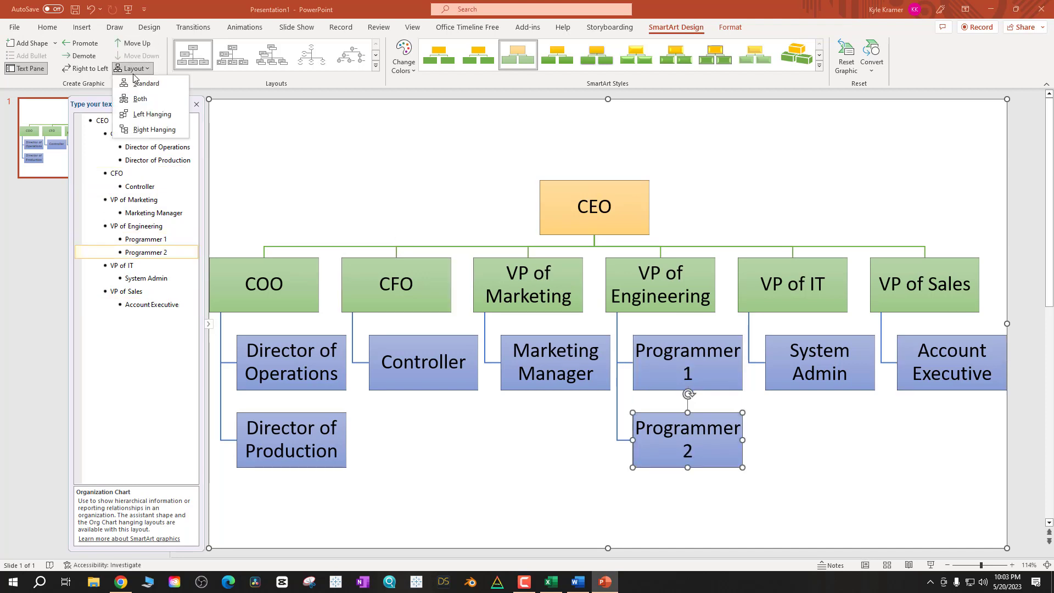
{"action": "left_click", "coordinate": [138, 105]}
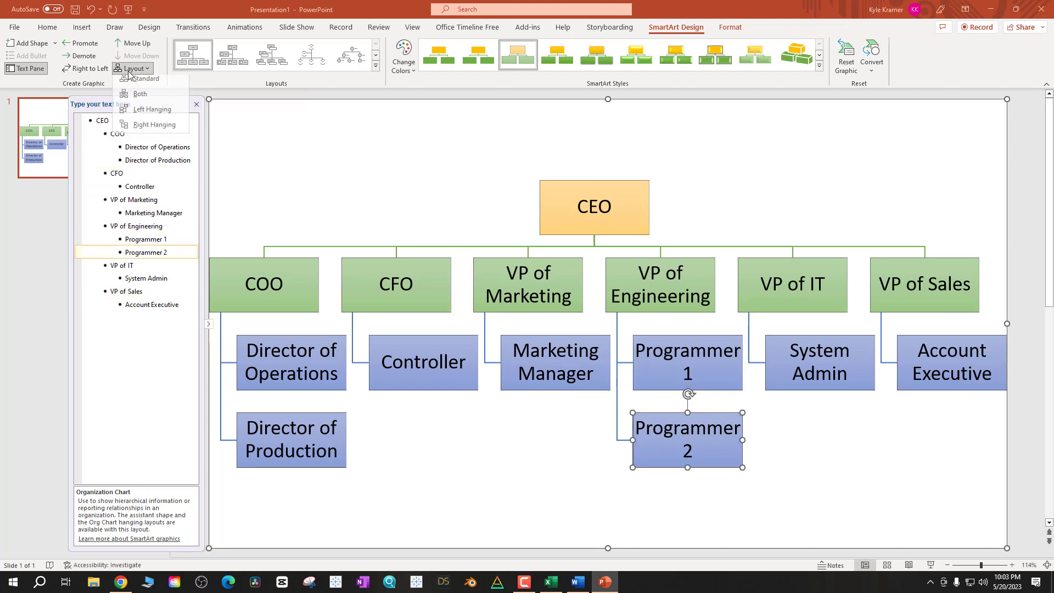
{"action": "left_click", "coordinate": [80, 72]}
{"action": "left_click", "coordinate": [79, 72]}
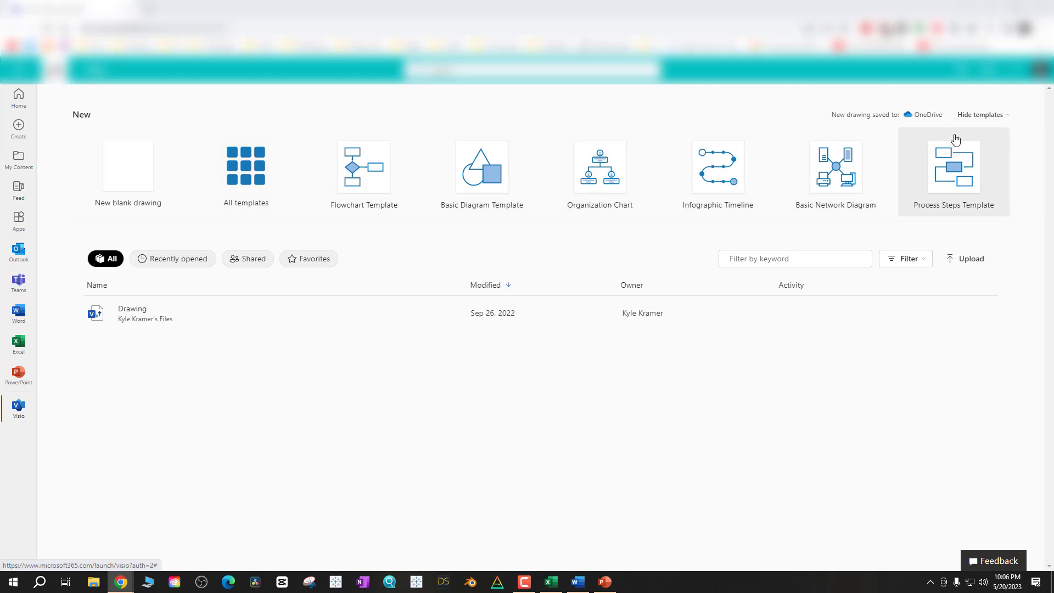
In Visio for the web, start a new drawing from a template.
{"action": "left_click", "coordinate": [979, 114]}
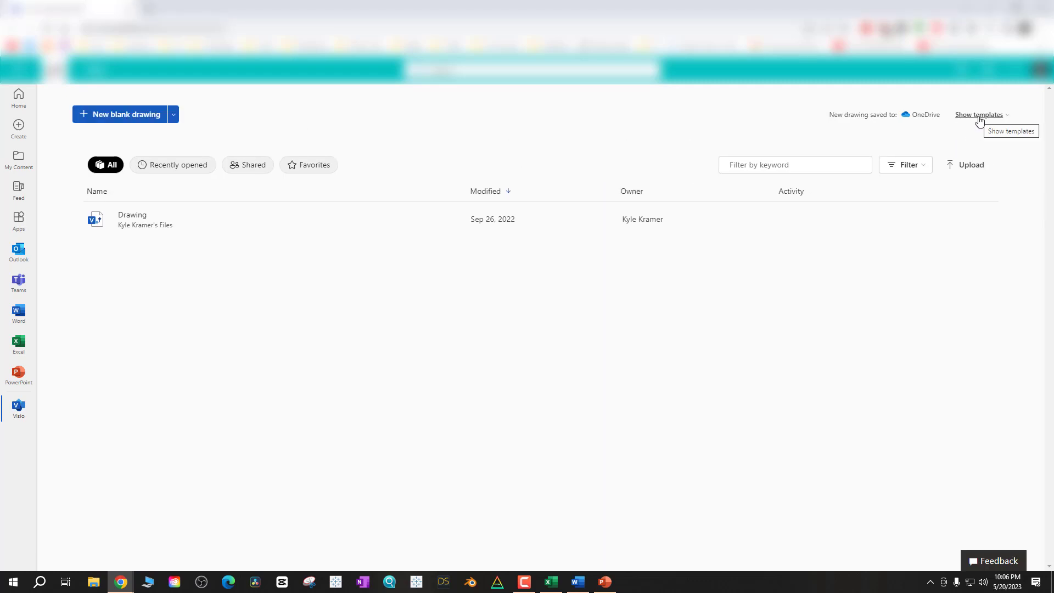
{"action": "left_click", "coordinate": [979, 116]}
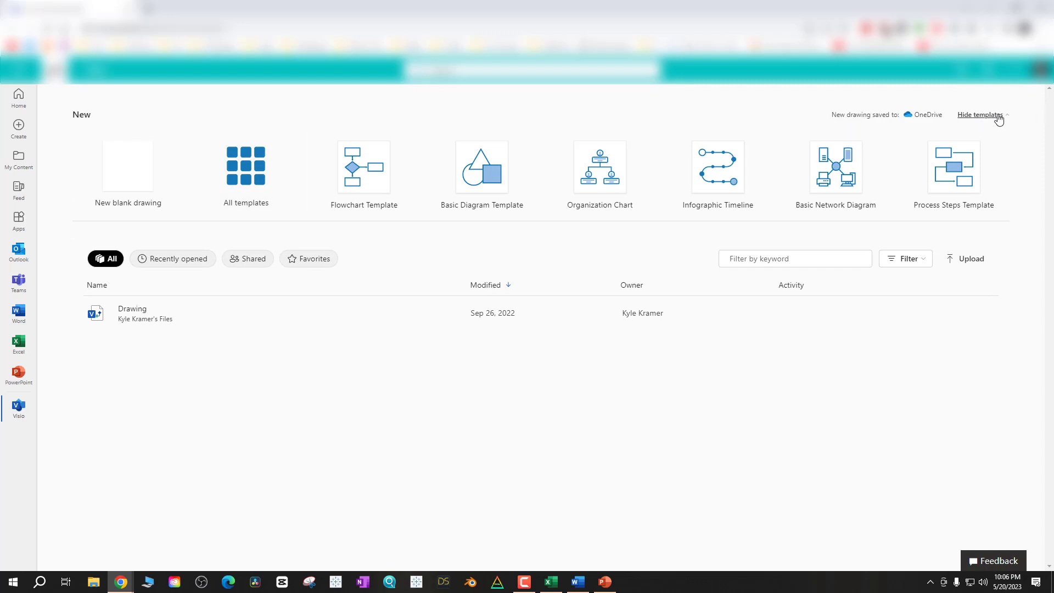
{"action": "left_click", "coordinate": [996, 116]}
{"action": "left_click", "coordinate": [174, 115]}
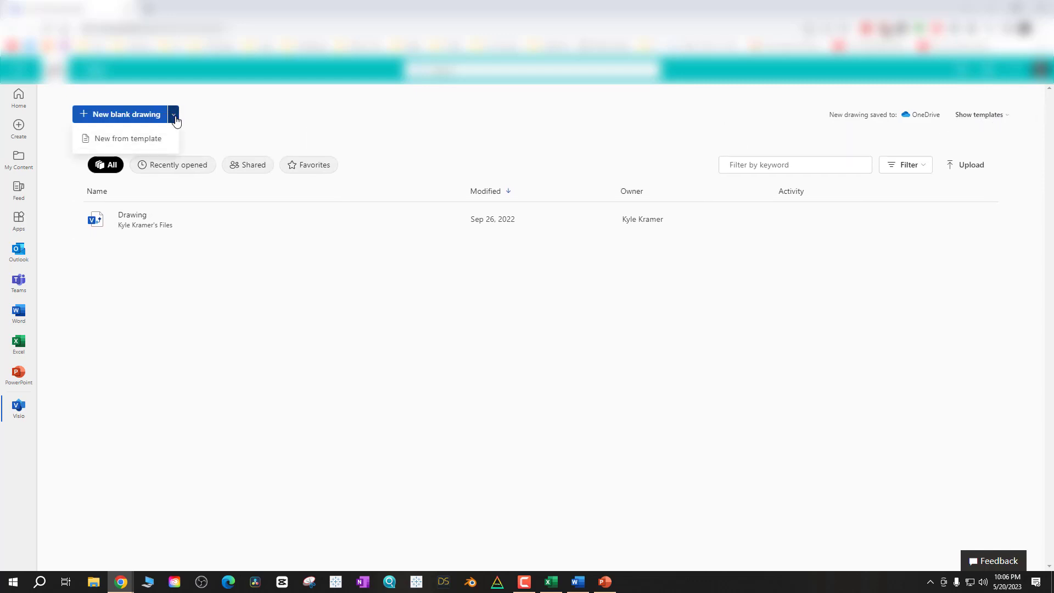
{"action": "left_click", "coordinate": [137, 139]}
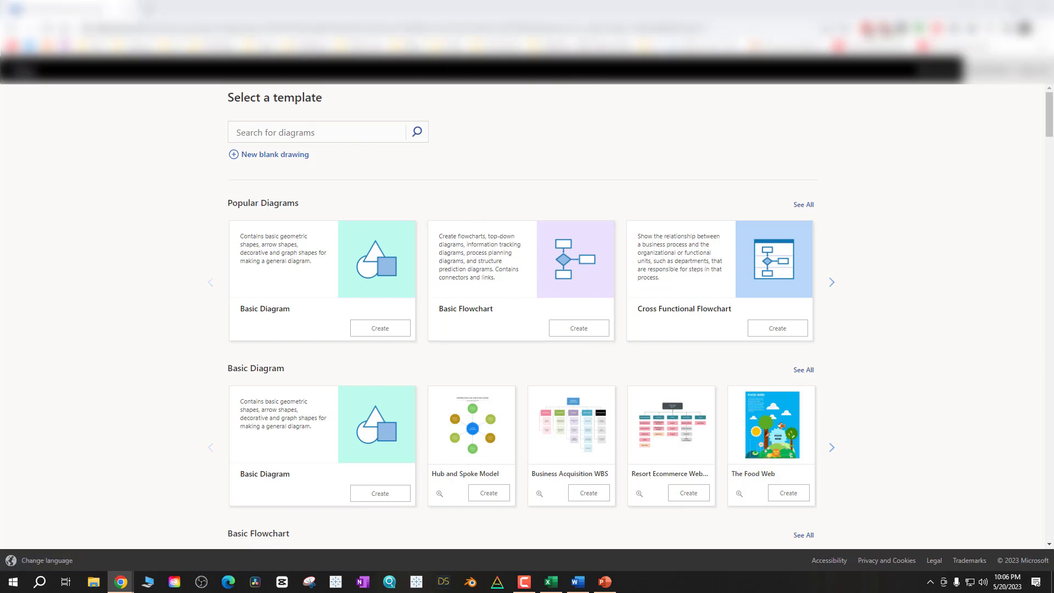
Look through the Organization Chart templates and create a drawing from the basic Organization Chart template.
{"action": "scroll", "coordinate": [571, 335], "scroll_direction": "down", "scroll_amount": 9}
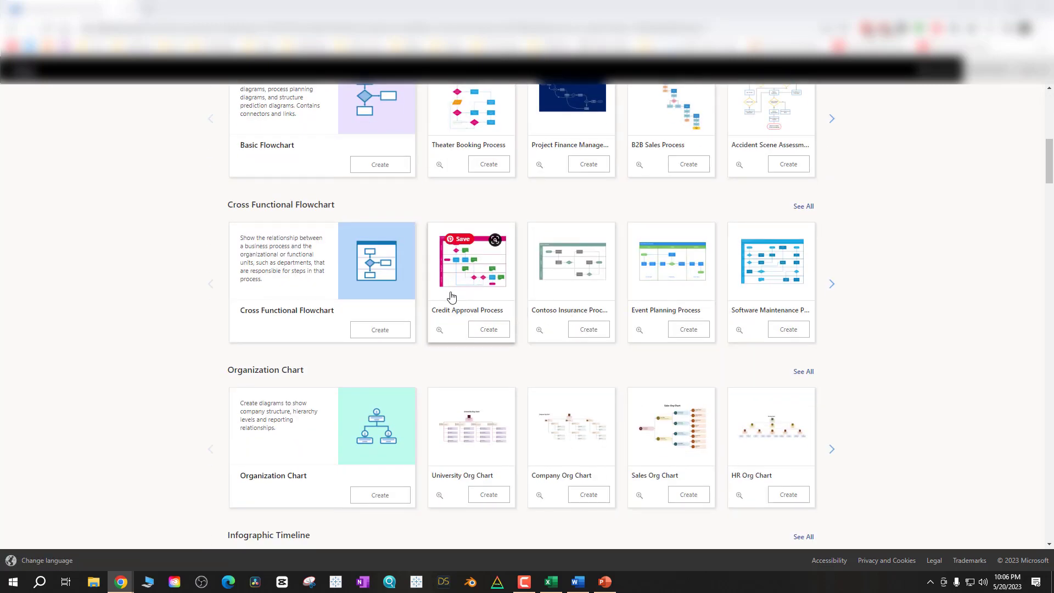
{"action": "scroll", "coordinate": [447, 299], "scroll_direction": "down", "scroll_amount": 2}
{"action": "scroll", "coordinate": [447, 299], "scroll_direction": "down", "scroll_amount": 1}
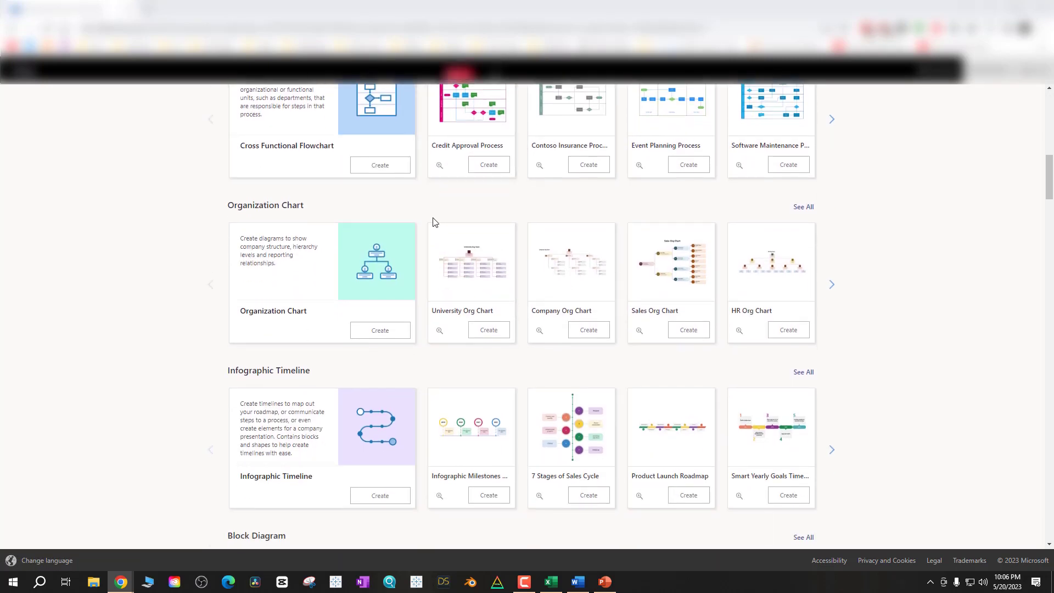
{"action": "scroll", "coordinate": [430, 229], "scroll_direction": "down", "scroll_amount": 1}
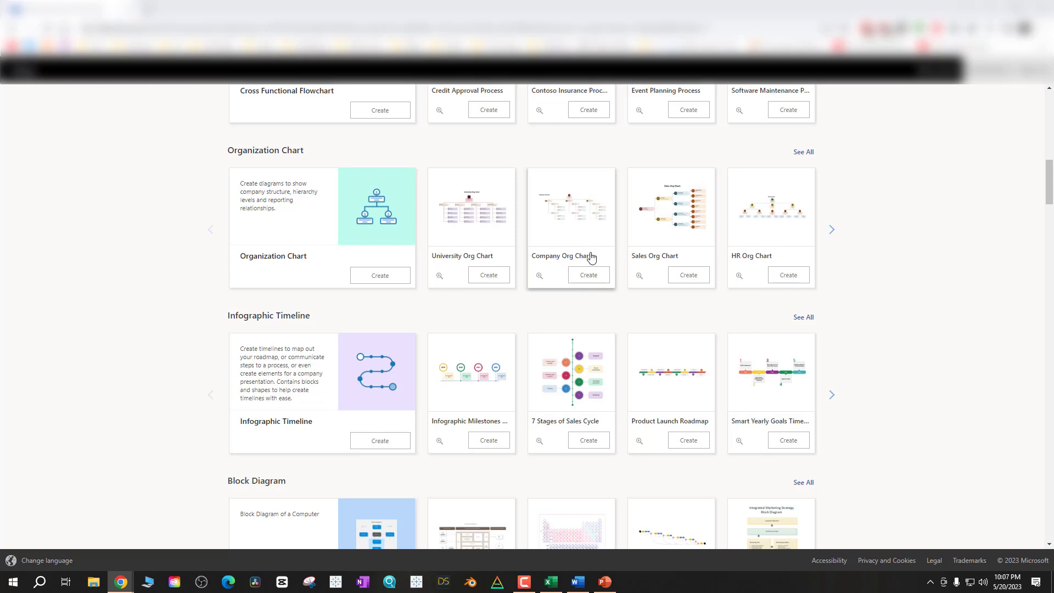
{"action": "left_click", "coordinate": [834, 231]}
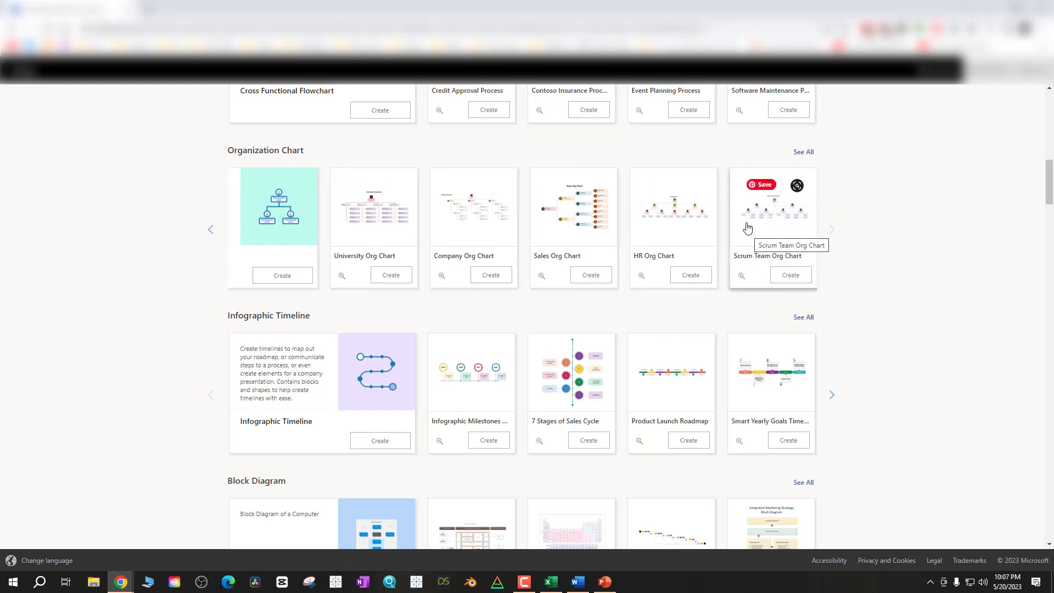
{"action": "left_click", "coordinate": [210, 231]}
{"action": "left_click", "coordinate": [247, 294]}
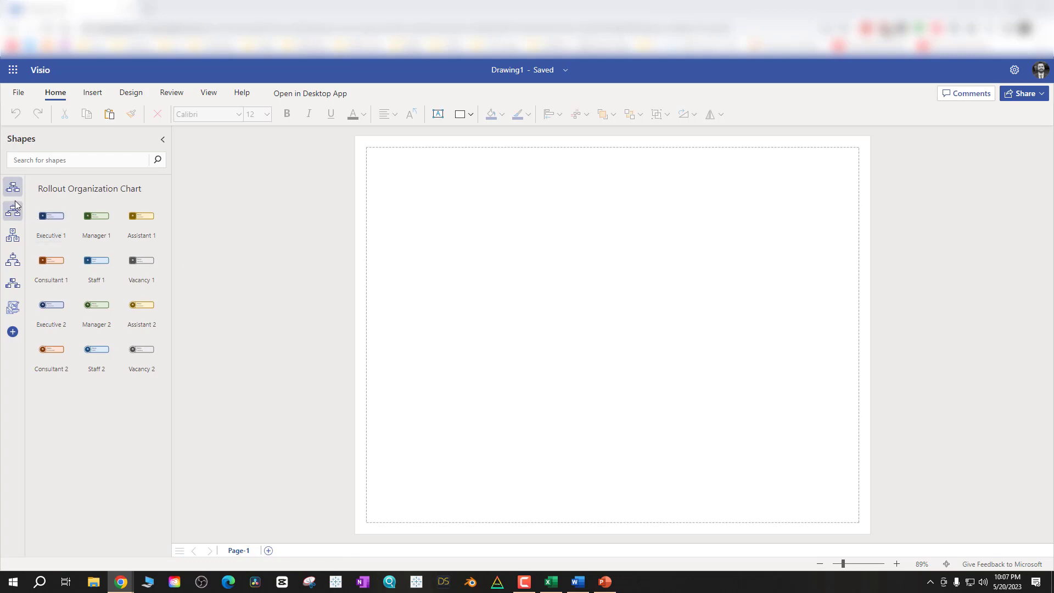
Place an Executive 1 box and a Manager 1 box from the Rollout Organization Chart shapes on the page.
{"action": "left_click_drag", "start_coordinate": [46, 226], "coordinate": [419, 235]}
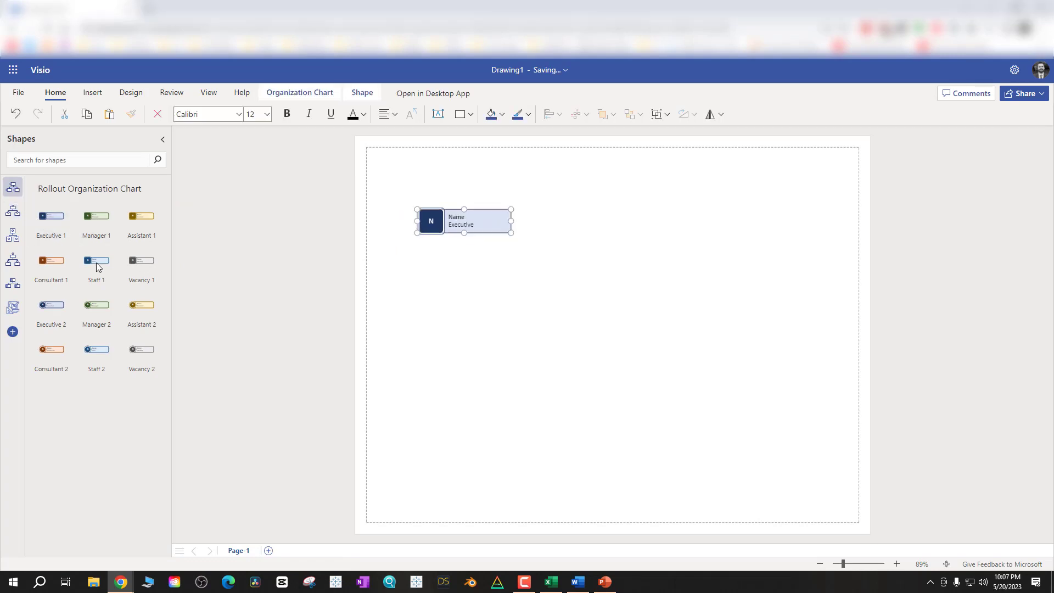
{"action": "left_click", "coordinate": [92, 220]}
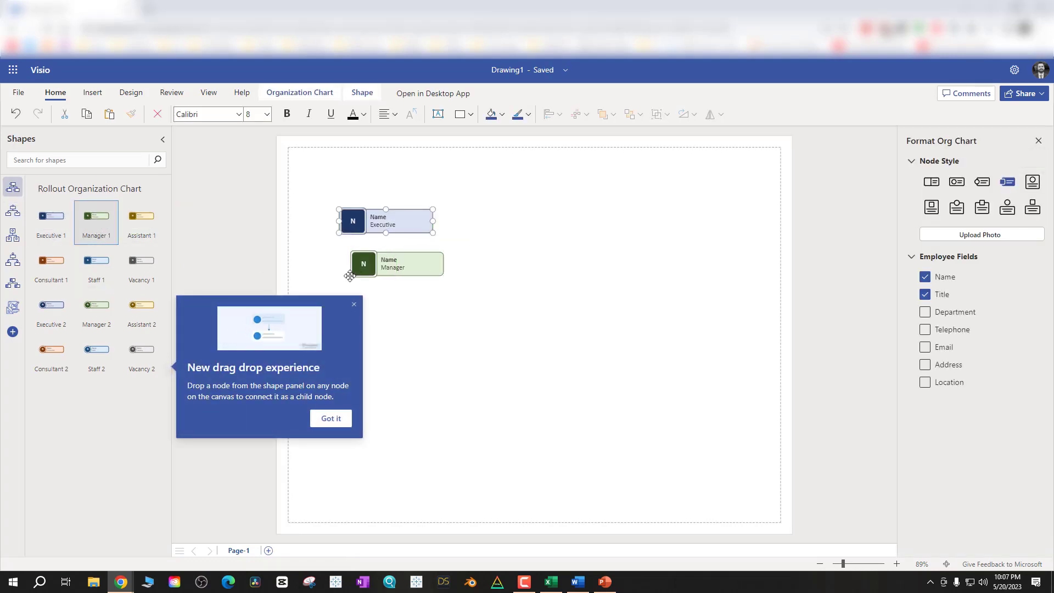
Try out Executive 1 boxes from the Badge and Pinboard shape sets and look through the remaining organization chart sets.
{"action": "left_click", "coordinate": [7, 214]}
{"action": "left_click", "coordinate": [51, 218]}
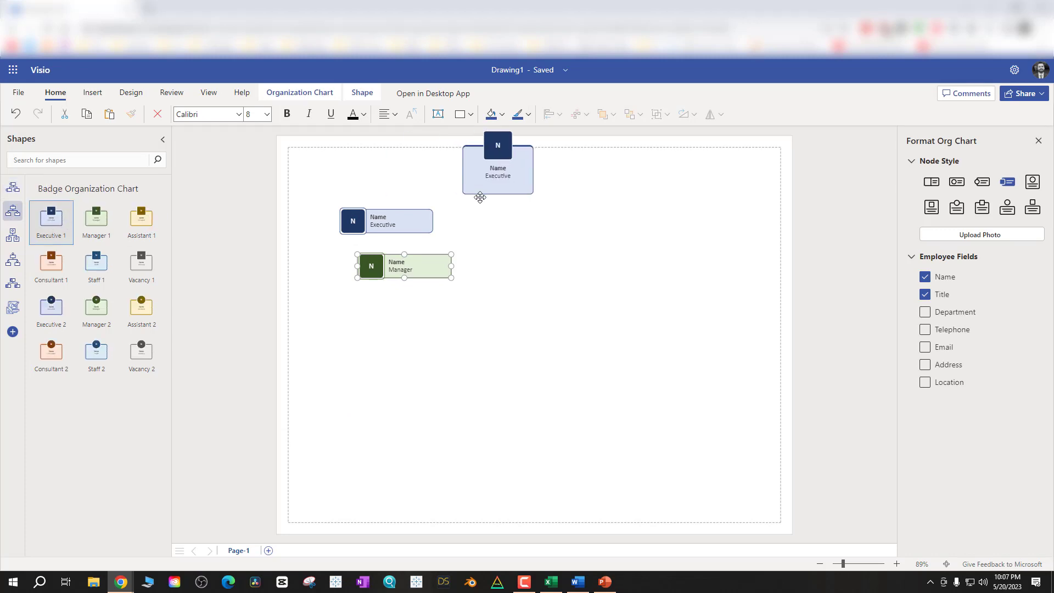
{"action": "left_click", "coordinate": [12, 235]}
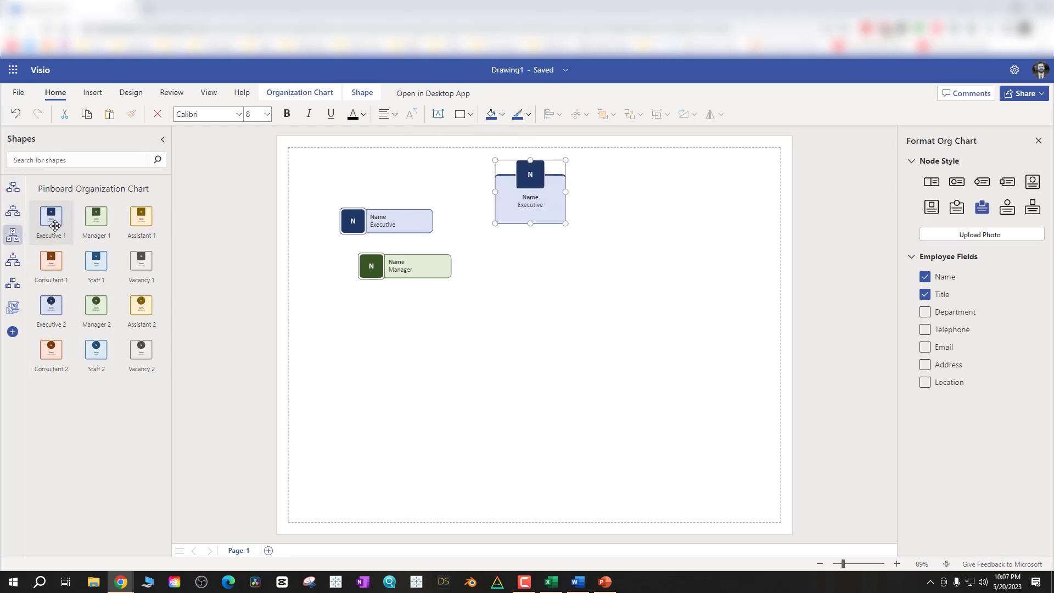
{"action": "left_click", "coordinate": [51, 218]}
{"action": "left_click", "coordinate": [13, 259]}
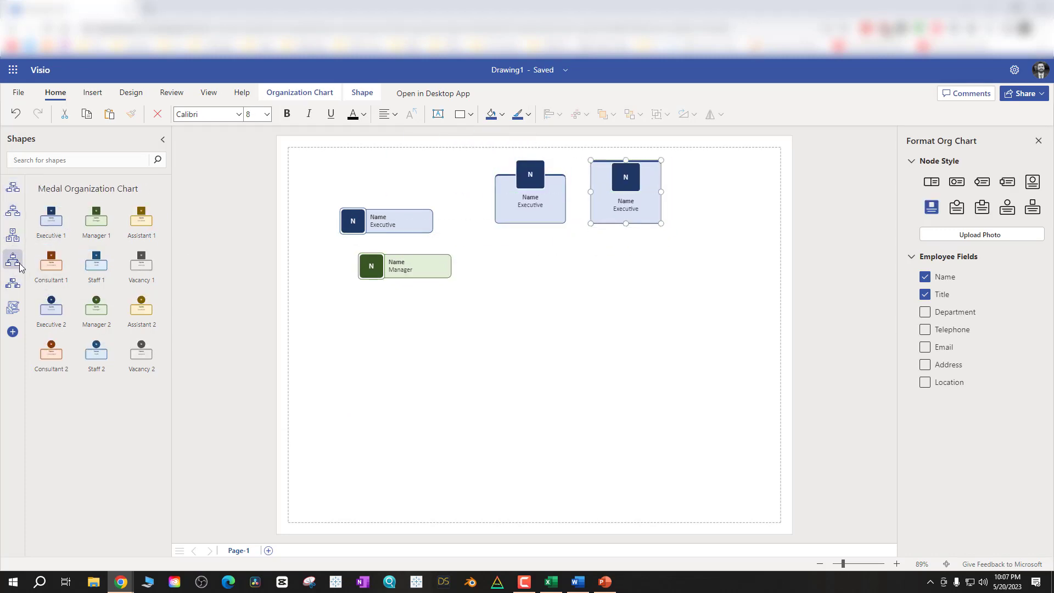
{"action": "left_click", "coordinate": [12, 284]}
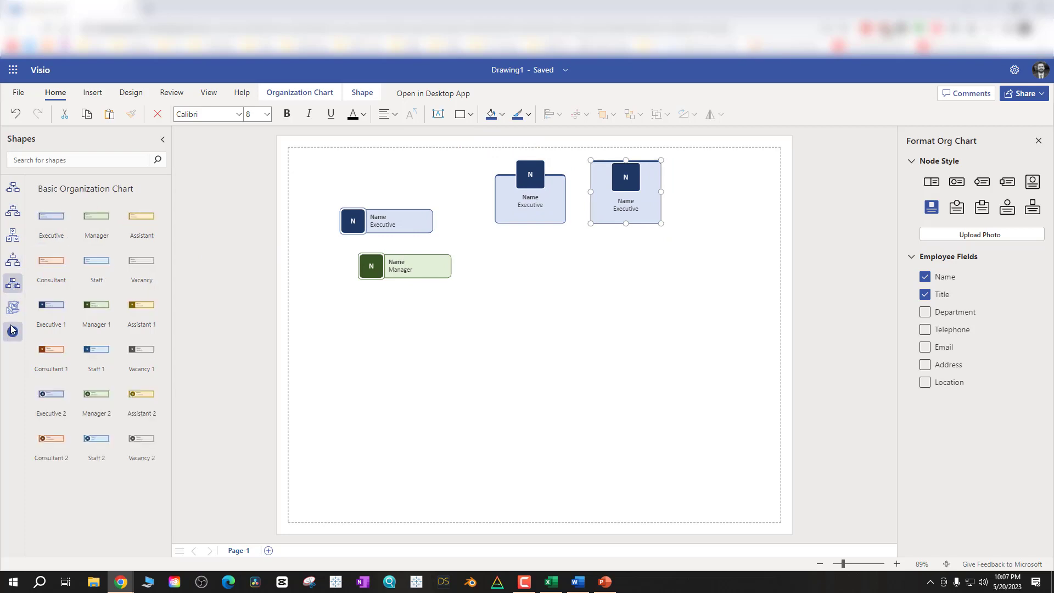
{"action": "left_click", "coordinate": [13, 309]}
{"action": "left_click", "coordinate": [17, 192]}
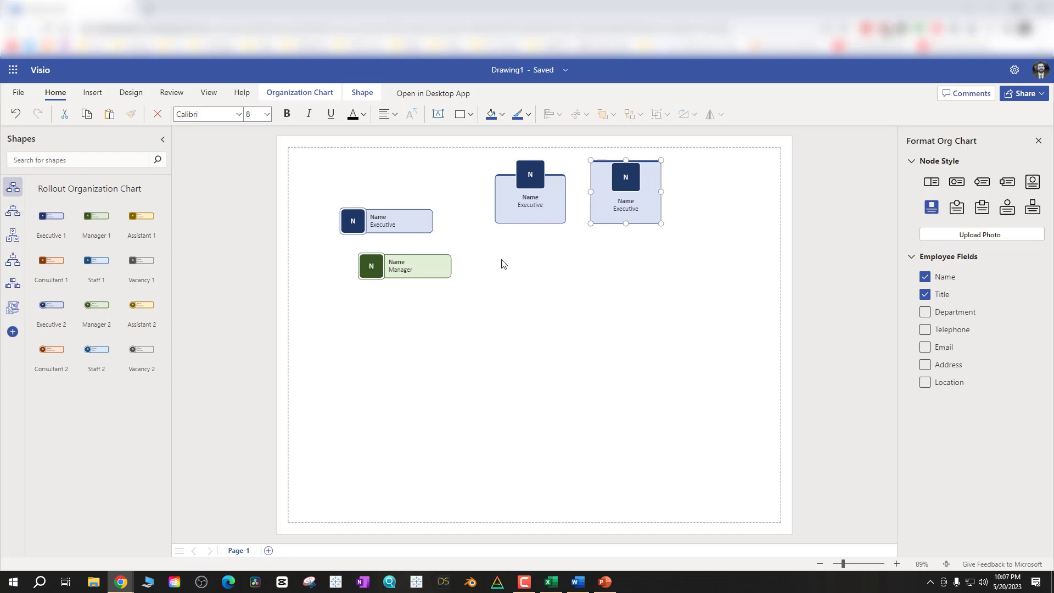
Delete the Badge and Pinboard Executive boxes from the page.
{"action": "left_click_drag", "start_coordinate": [509, 216], "coordinate": [644, 199]}
{"action": "key", "text": "Delete"}
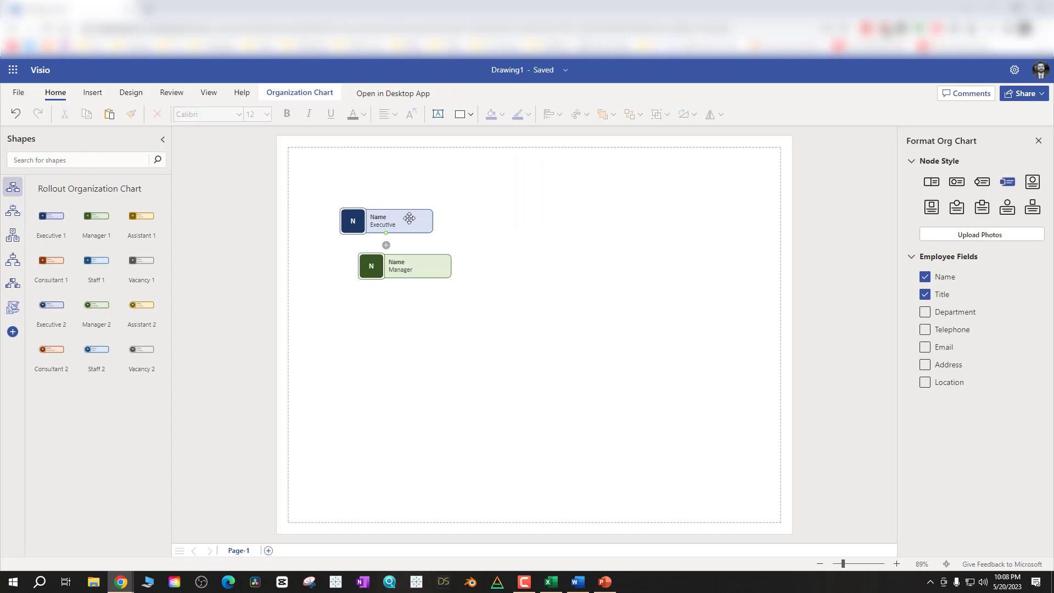
Center the Executive box near the page's upper edge and arrange the existing Manager box and a second Manager 1 box below it.
{"action": "left_click_drag", "start_coordinate": [409, 218], "coordinate": [573, 193]}
{"action": "left_click_drag", "start_coordinate": [408, 272], "coordinate": [480, 257]}
{"action": "left_click_drag", "start_coordinate": [96, 217], "coordinate": [556, 262]}
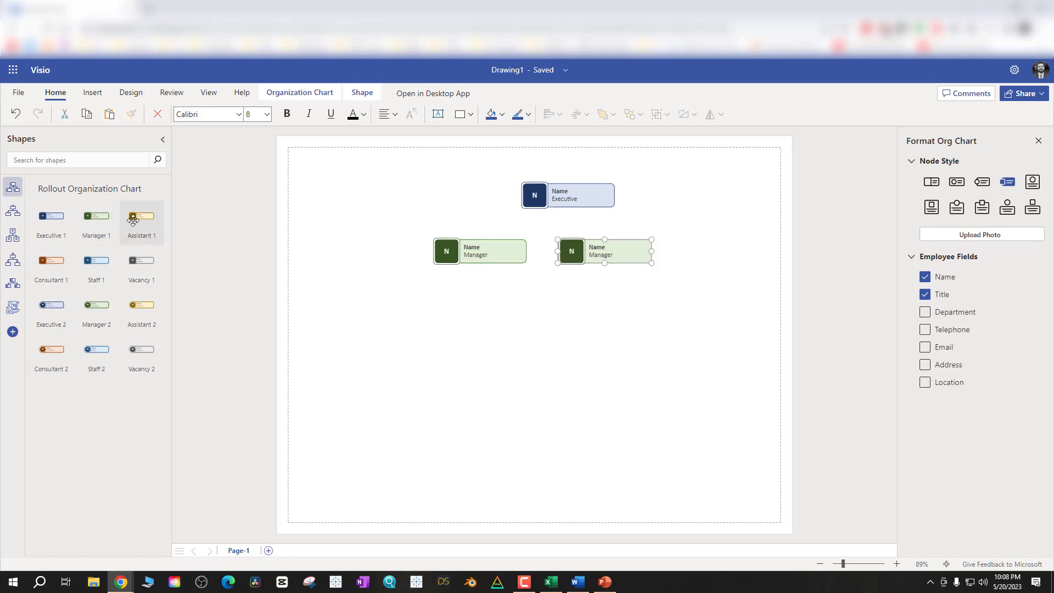
Place an Assistant 1 box beside the Executive, Staff 1 boxes under both Managers, a Vacancy 1 box below the second column, and a Consultant 1 box.
{"action": "left_click_drag", "start_coordinate": [142, 217], "coordinate": [648, 205]}
{"action": "left_click_drag", "start_coordinate": [94, 262], "coordinate": [439, 370]}
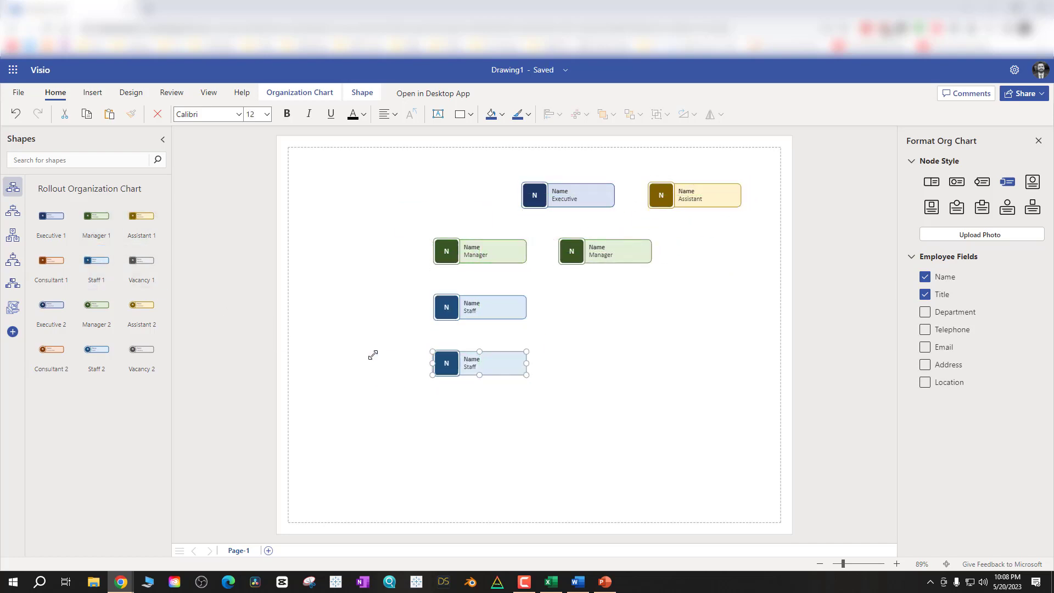
{"action": "left_click_drag", "start_coordinate": [95, 270], "coordinate": [560, 337]}
{"action": "left_click_drag", "start_coordinate": [134, 268], "coordinate": [560, 385]}
{"action": "left_click_drag", "start_coordinate": [51, 262], "coordinate": [354, 209]}
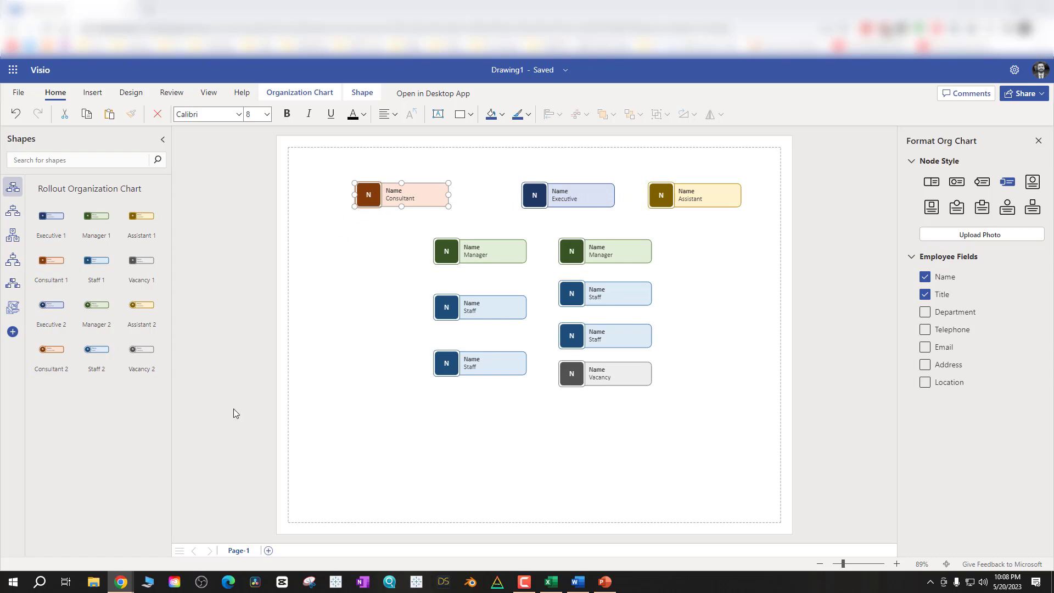
{"action": "left_click", "coordinate": [336, 342]}
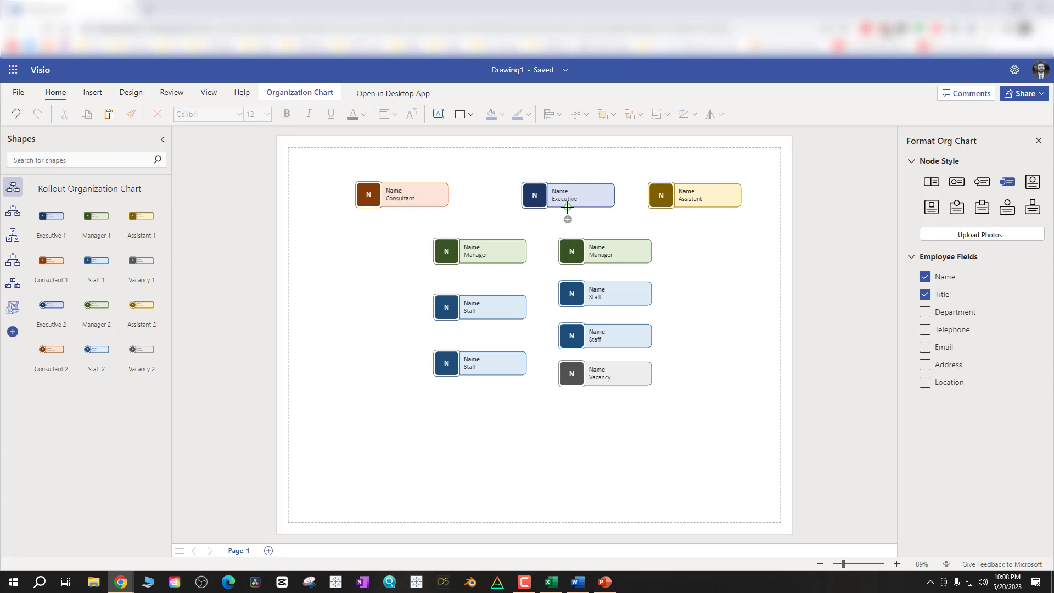
Connect the Executive box to both Managers, the Assistant and the Consultant, and link each Manager down through the Staff and Vacancy boxes below it.
{"action": "left_click_drag", "start_coordinate": [567, 207], "coordinate": [479, 237]}
{"action": "left_click", "coordinate": [567, 208]}
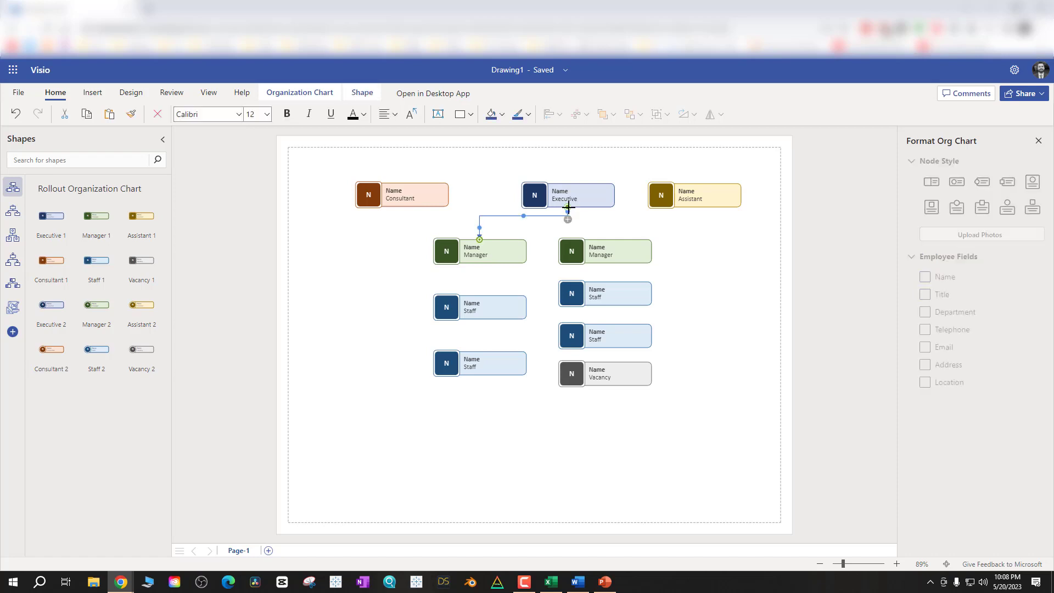
{"action": "left_click", "coordinate": [583, 231]}
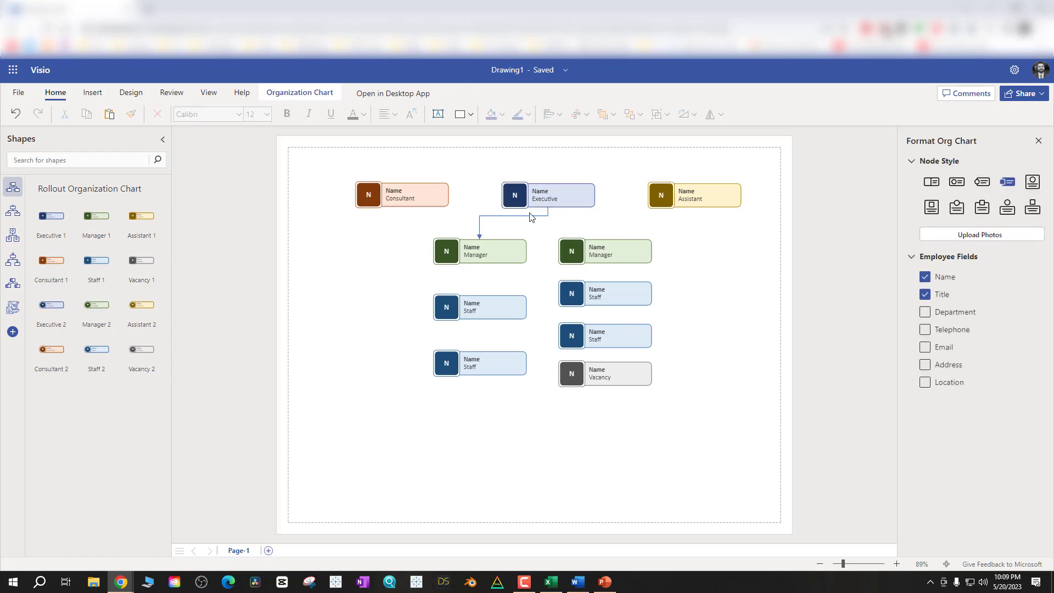
{"action": "left_click_drag", "start_coordinate": [547, 205], "coordinate": [648, 195]}
{"action": "left_click_drag", "start_coordinate": [535, 212], "coordinate": [429, 200]}
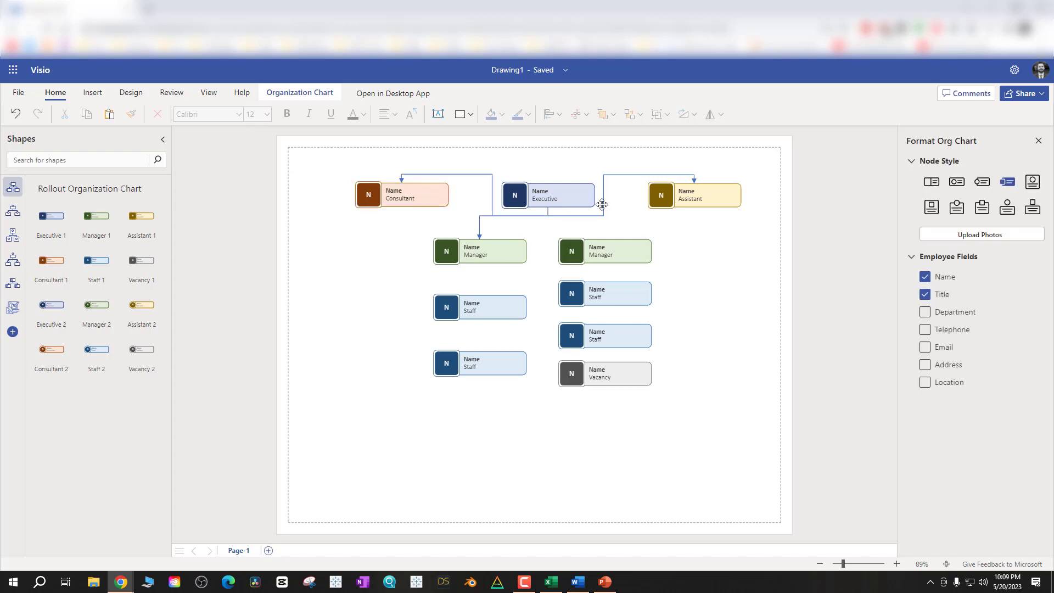
{"action": "left_click_drag", "start_coordinate": [548, 219], "coordinate": [619, 238]}
{"action": "left_click_drag", "start_coordinate": [480, 272], "coordinate": [481, 311]}
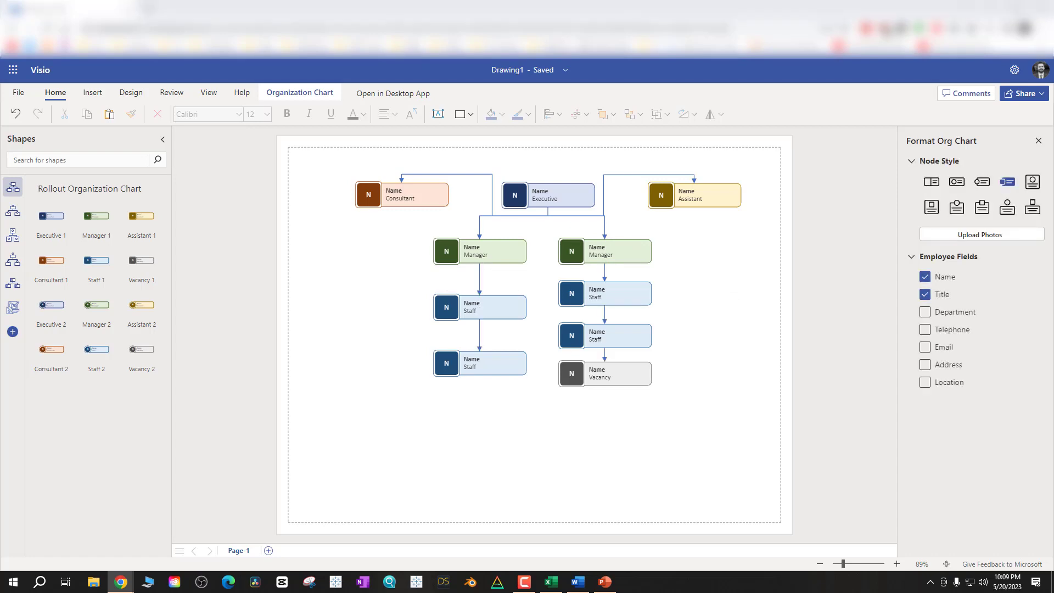
Apply an automatic organization chart layout that lines up the Managers, Assistant and Consultant in one row under the Executive.
{"action": "left_click", "coordinate": [299, 92]}
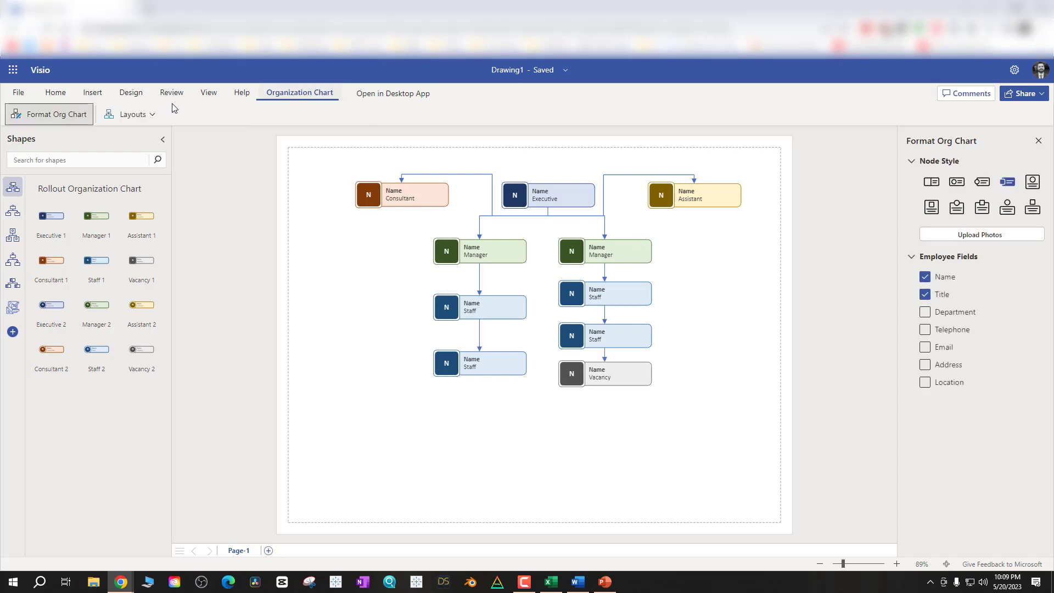
{"action": "left_click", "coordinate": [118, 116]}
{"action": "left_click", "coordinate": [119, 151]}
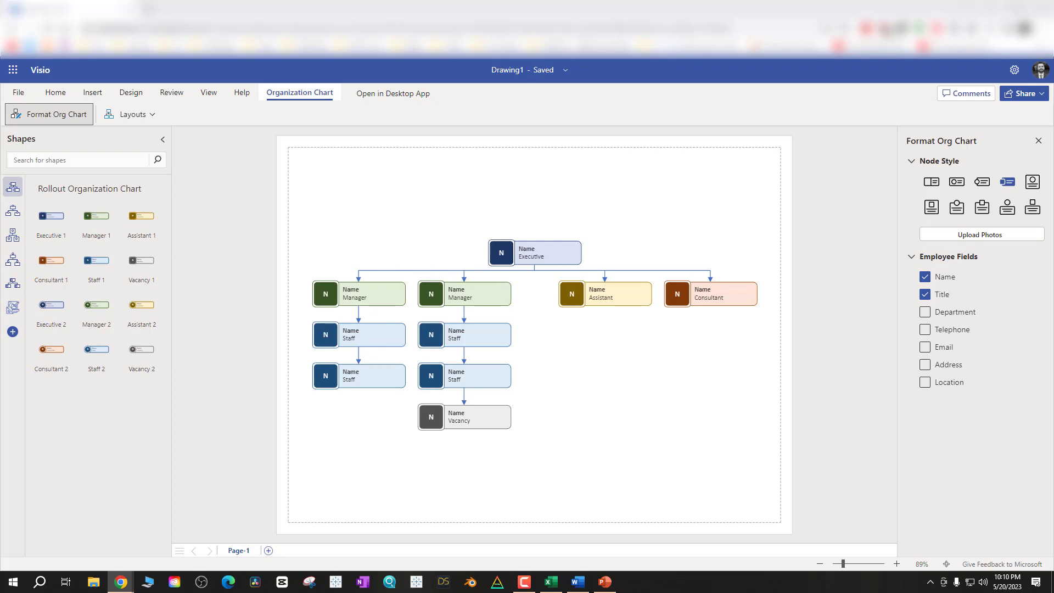
Recolor the organization chart with the Linear theme colors.
{"action": "left_click", "coordinate": [131, 92]}
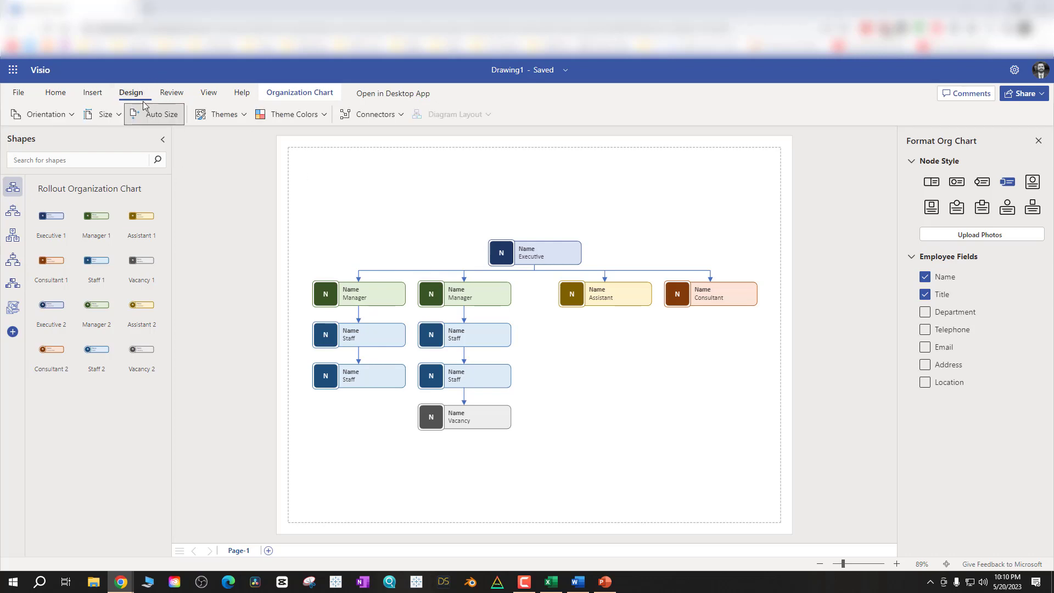
{"action": "left_click", "coordinate": [266, 114]}
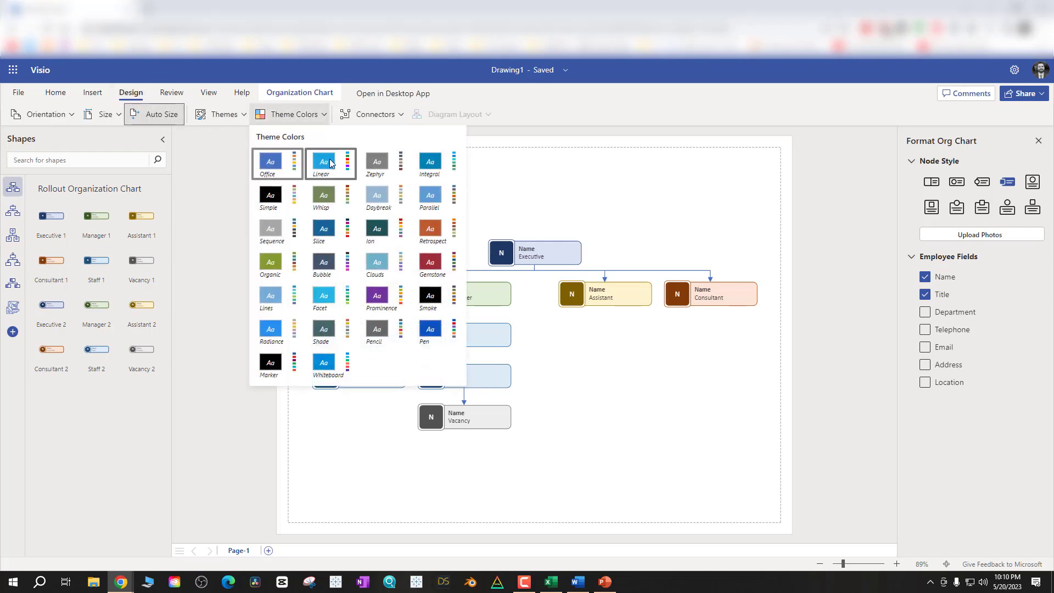
{"action": "left_click", "coordinate": [328, 164]}
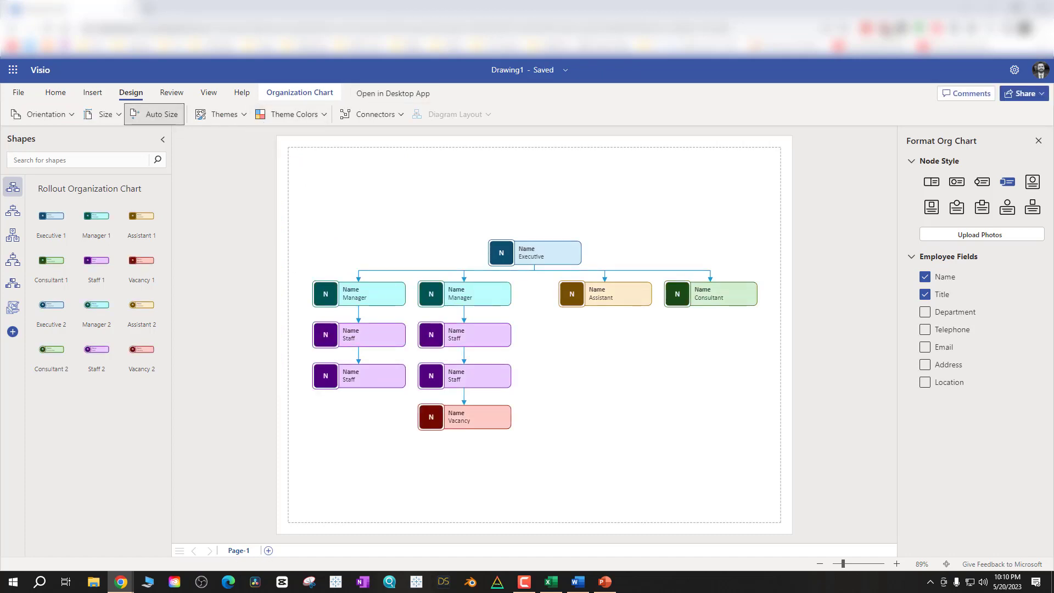
Review the save options for downloading the drawing as a Visio file, PDF or image, and return to the drawing.
{"action": "left_click", "coordinate": [20, 96]}
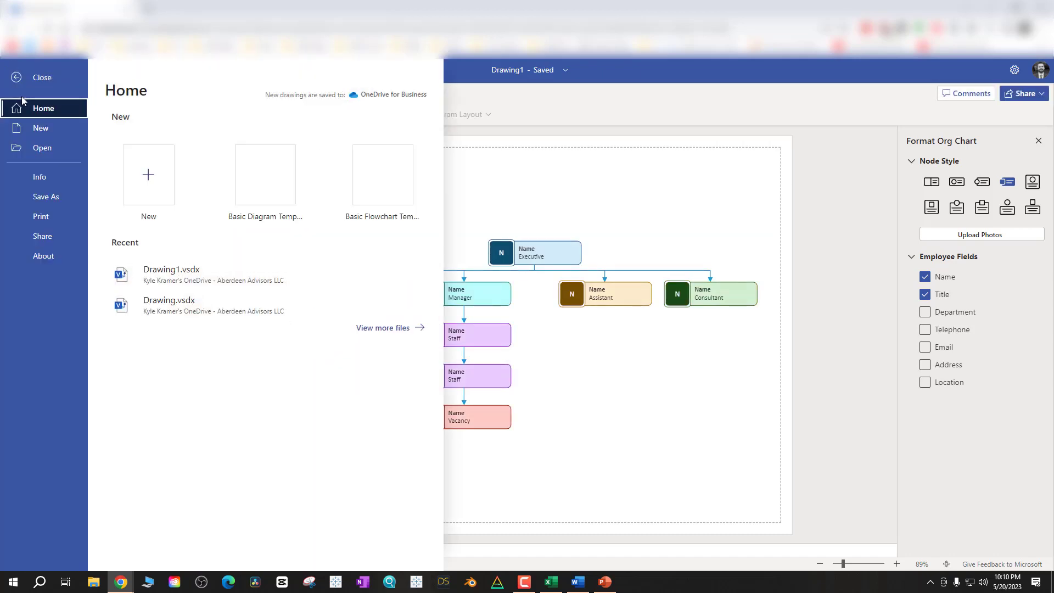
{"action": "left_click", "coordinate": [58, 196]}
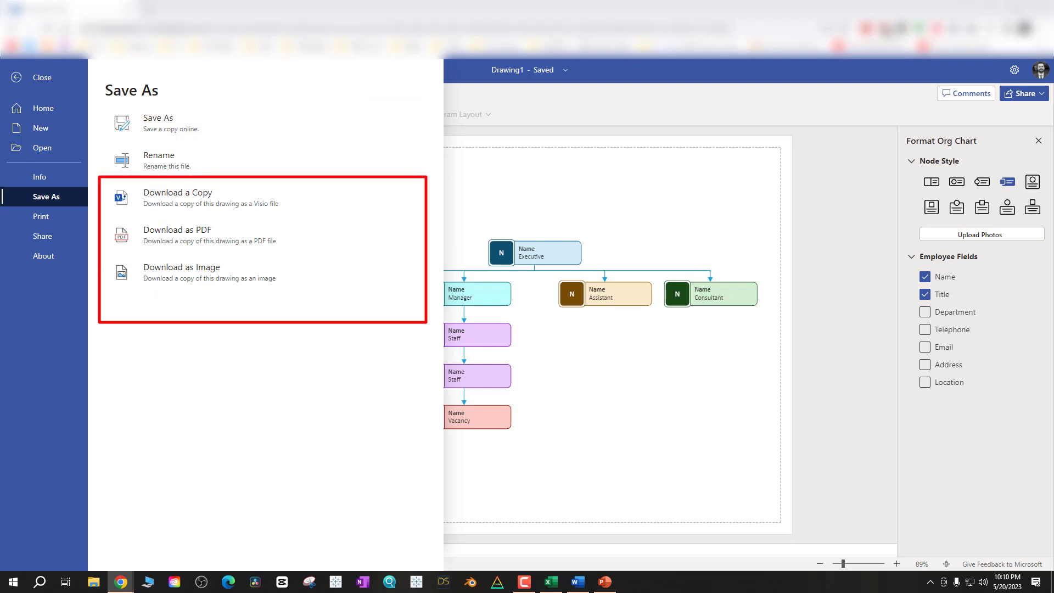
{"action": "left_click", "coordinate": [489, 196]}
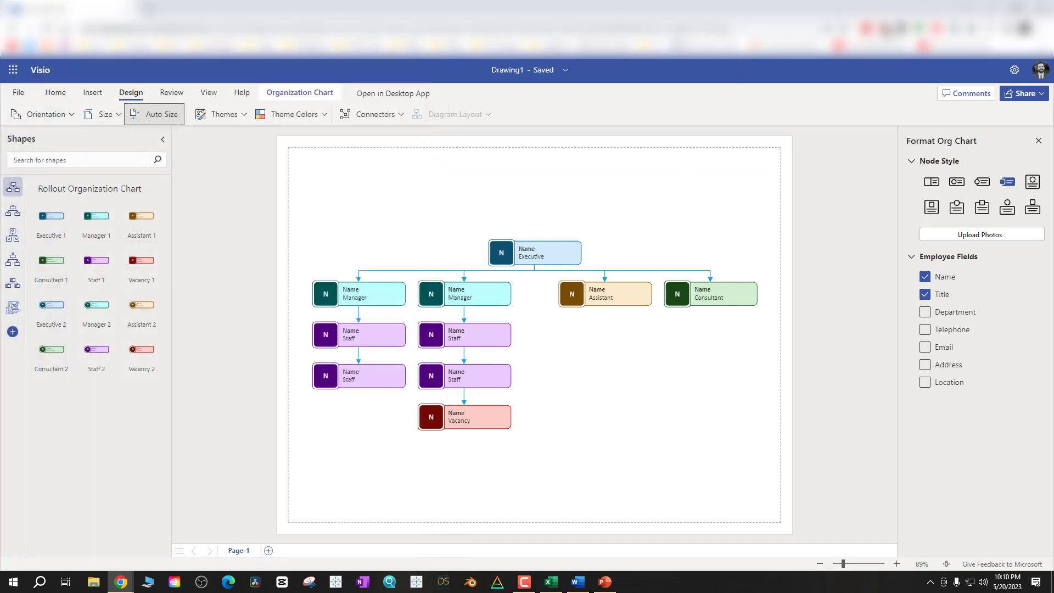
Switch to the Org Chart Example.xlsx workbook in Excel and add a new blank worksheet.
{"action": "left_click", "coordinate": [1039, 7]}
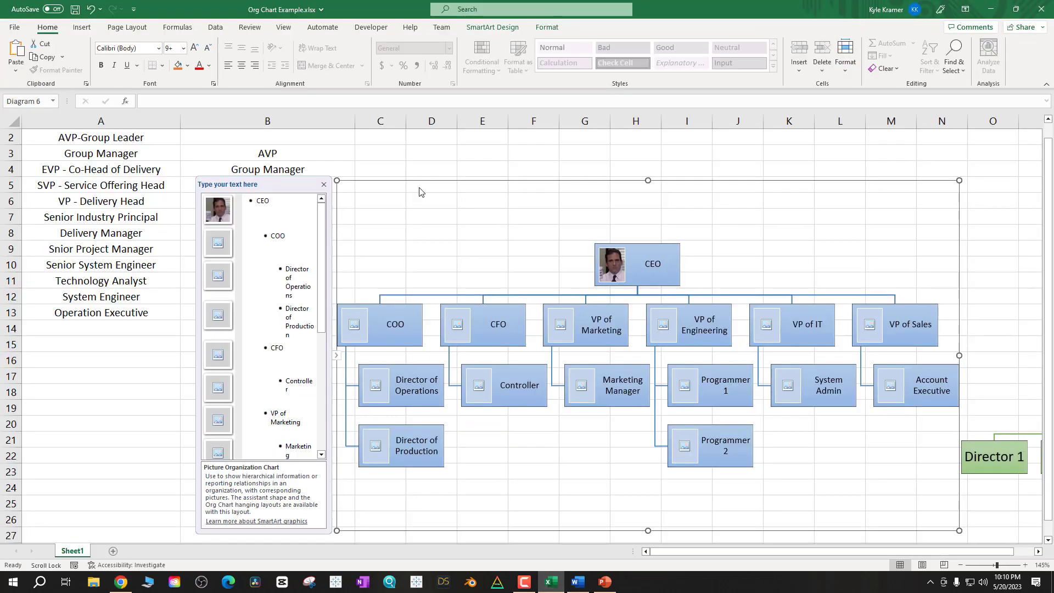
{"action": "left_click", "coordinate": [422, 155]}
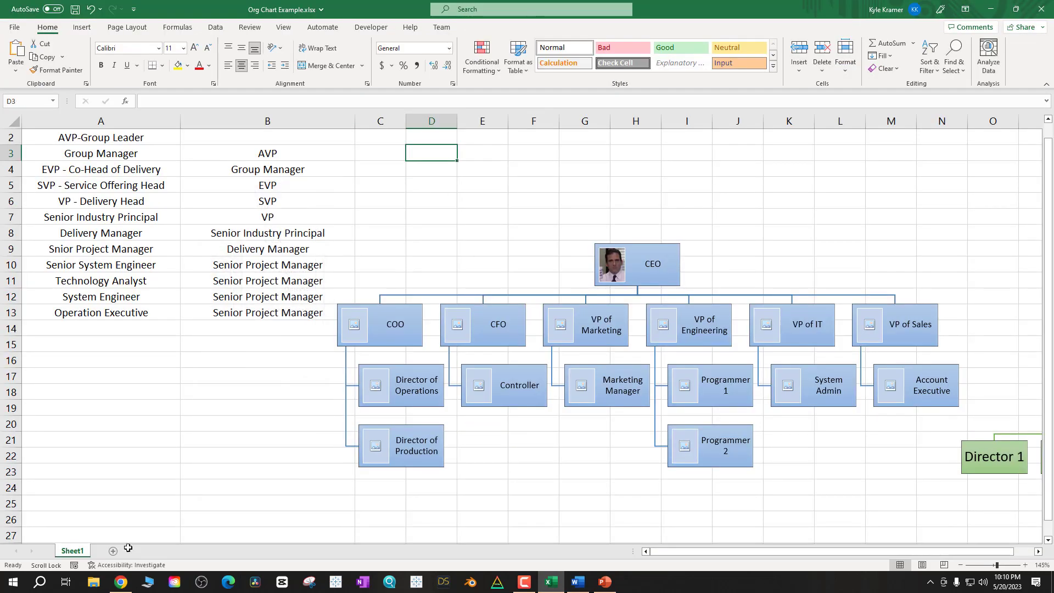
{"action": "left_click", "coordinate": [113, 551]}
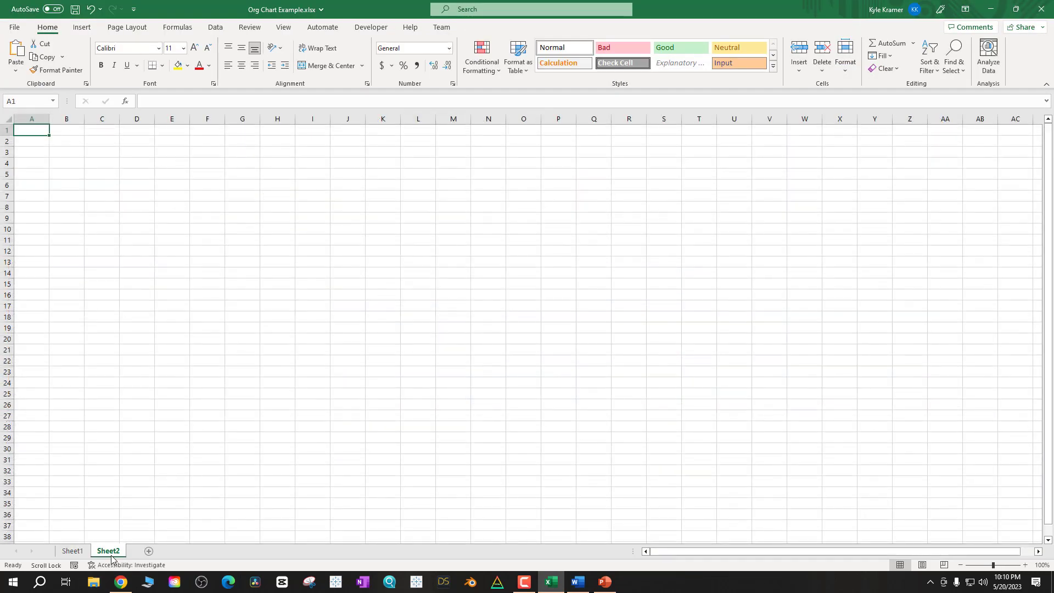
{"action": "left_click", "coordinate": [120, 581]}
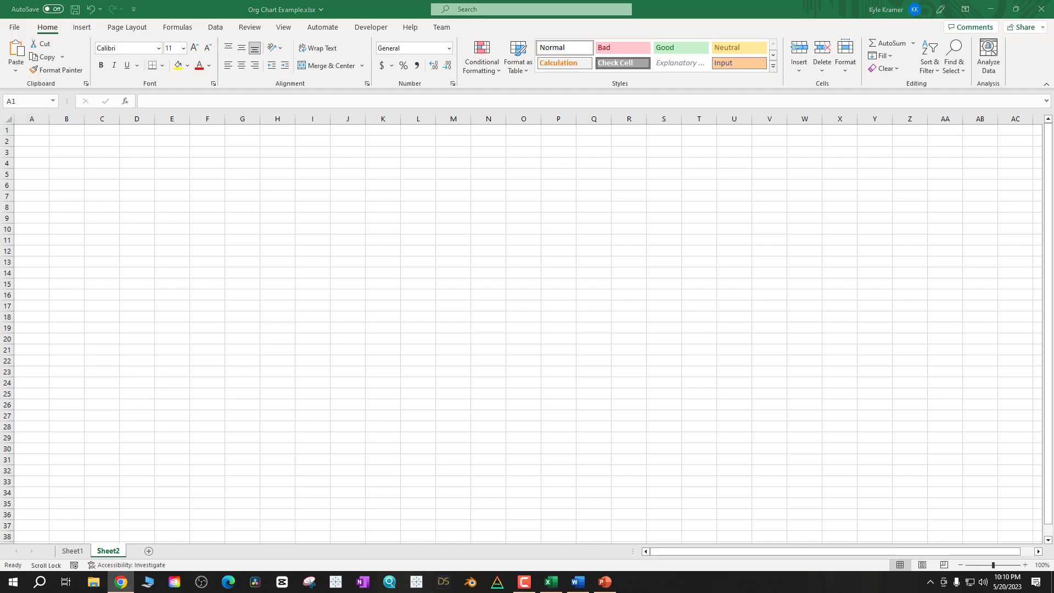
Search the Office Add-ins store for "visio", add Microsoft Visio Data Visualizer to the new sheet and accept its license terms.
{"action": "left_click", "coordinate": [80, 28]}
{"action": "left_click", "coordinate": [81, 28]}
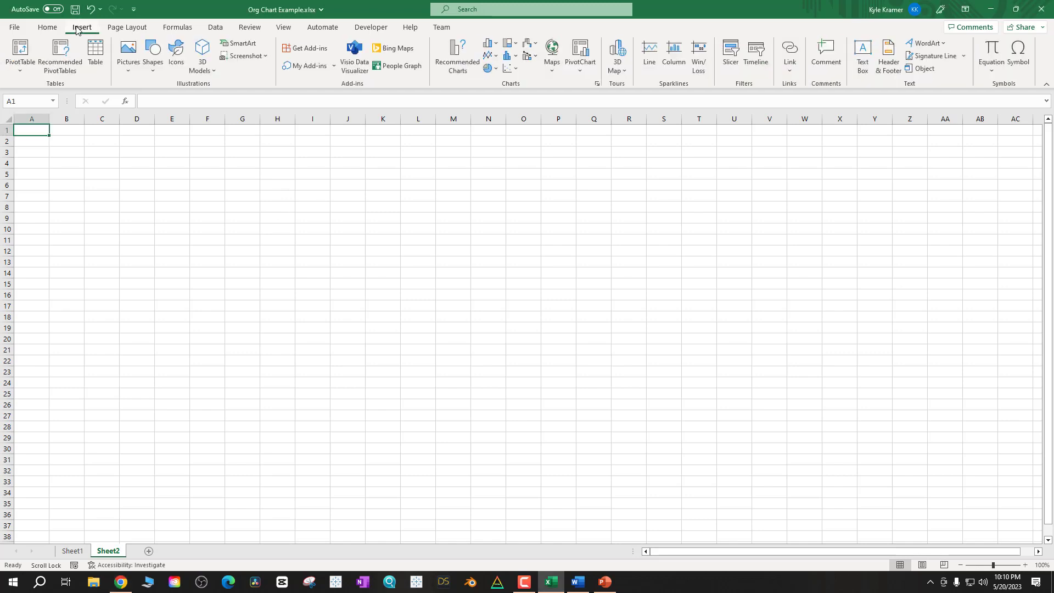
{"action": "left_click", "coordinate": [325, 68]}
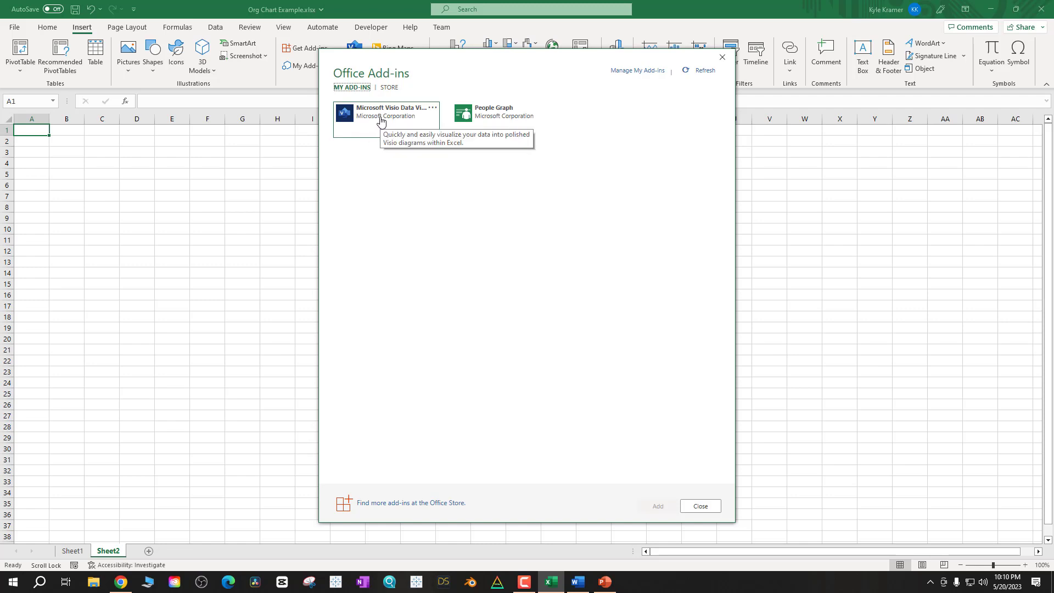
{"action": "left_click", "coordinate": [385, 92]}
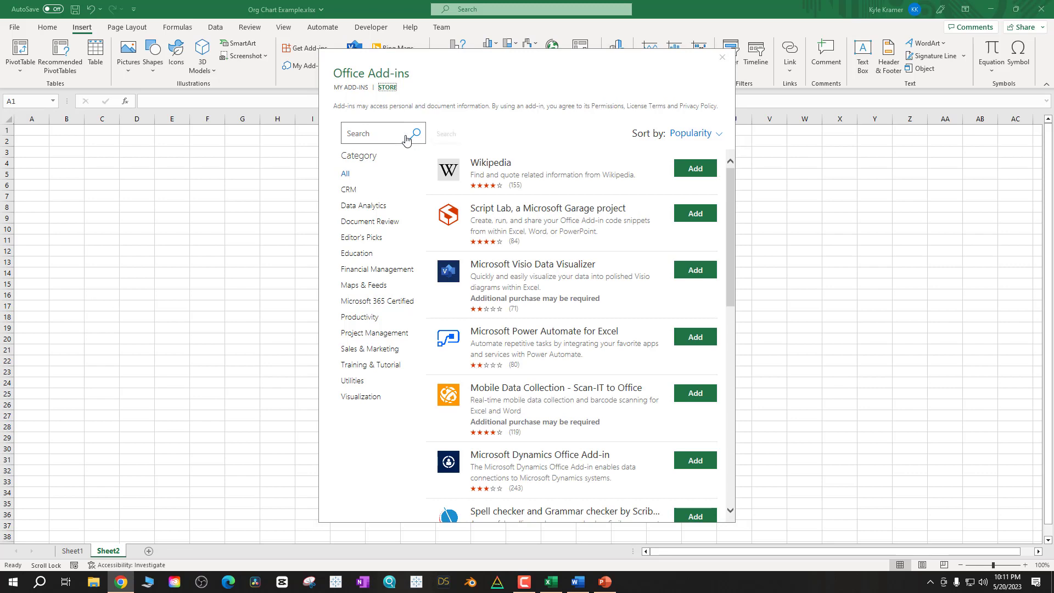
{"action": "left_click", "coordinate": [378, 136]}
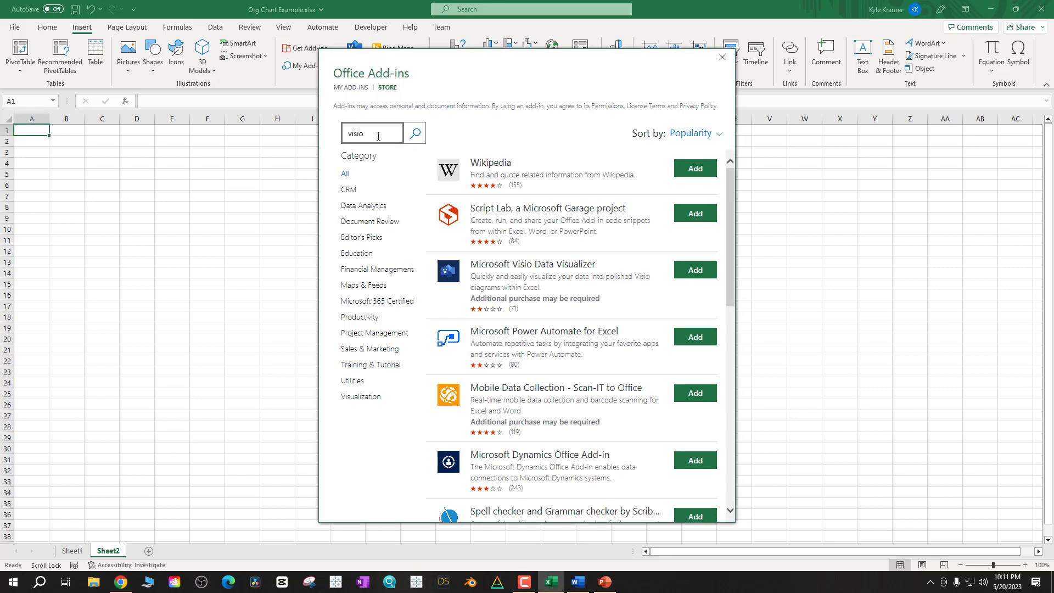
{"action": "left_click", "coordinate": [415, 133]}
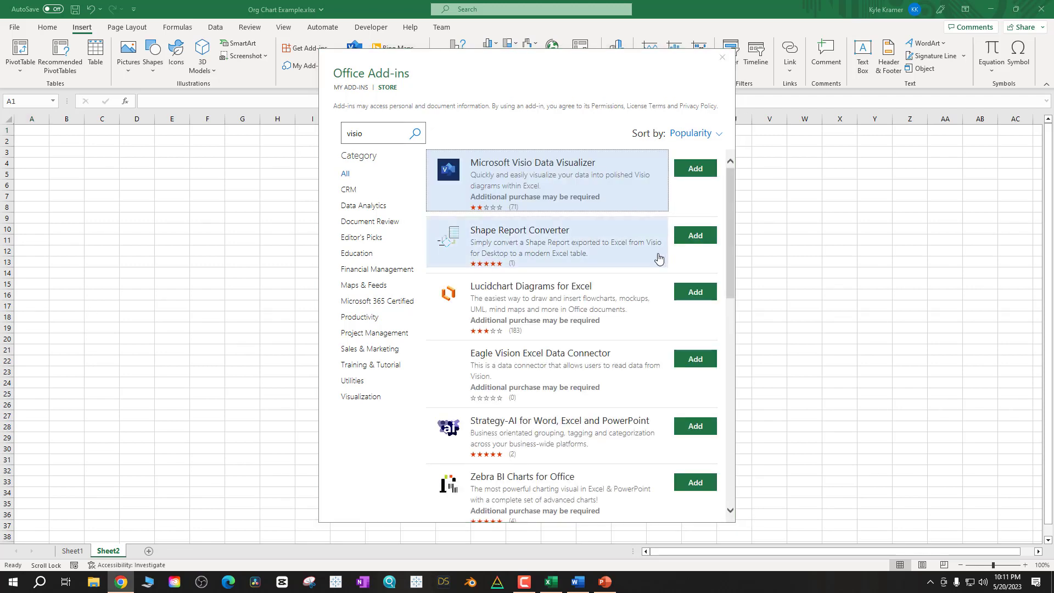
{"action": "left_click", "coordinate": [681, 179]}
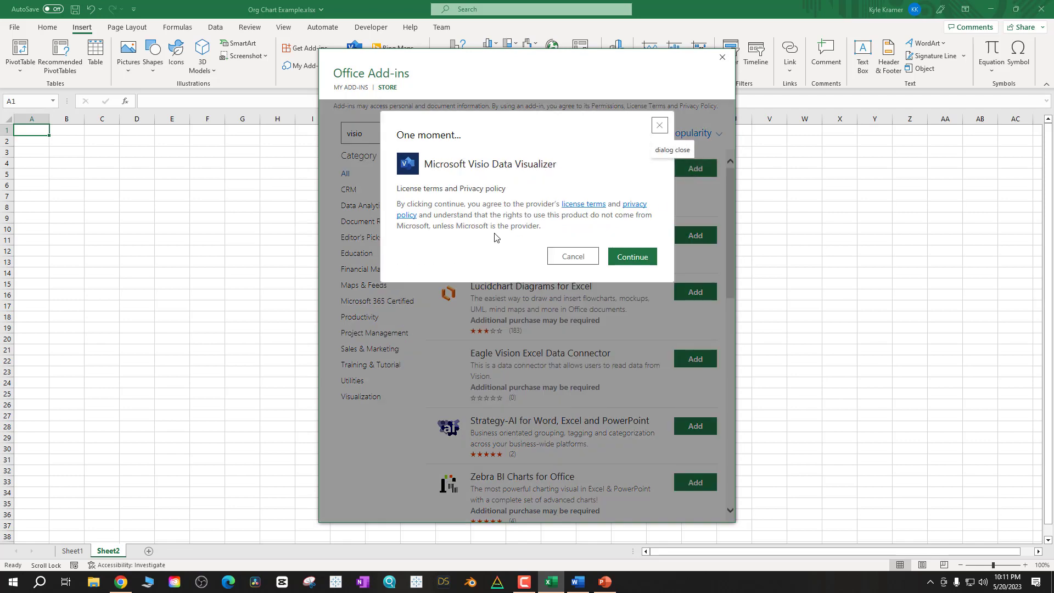
{"action": "left_click", "coordinate": [632, 258]}
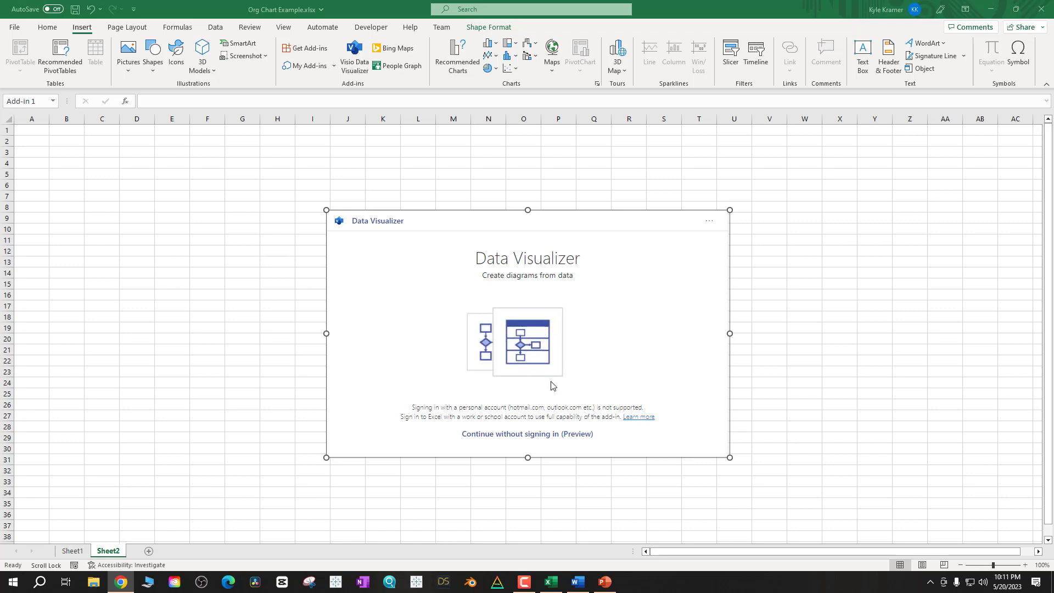
Continue in Data Visualizer without signing in and create the Quick Start diagram from the Organization Chart layouts.
{"action": "left_click", "coordinate": [528, 433]}
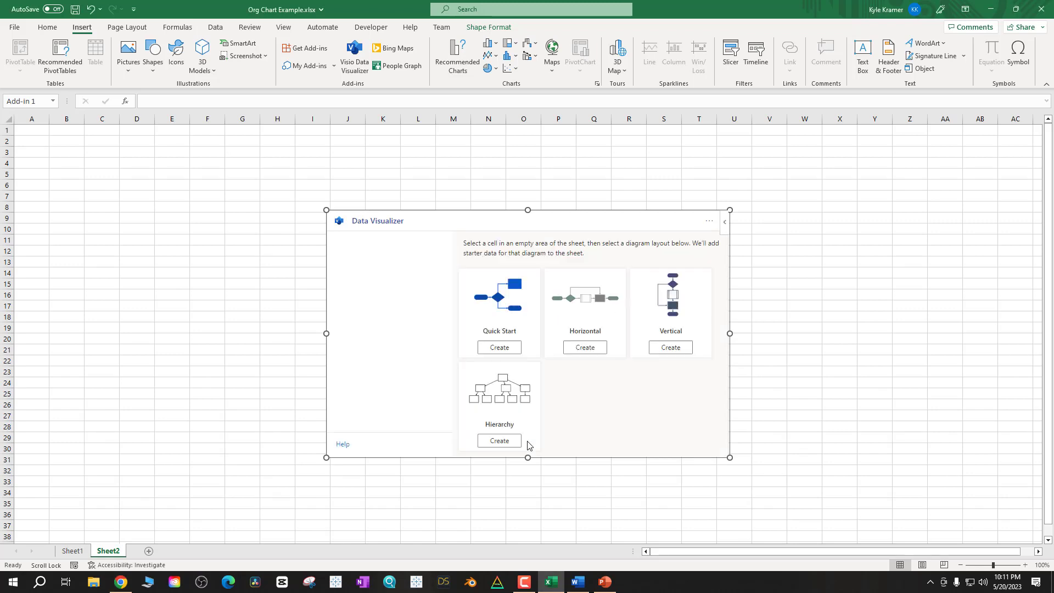
{"action": "left_click", "coordinate": [412, 298]}
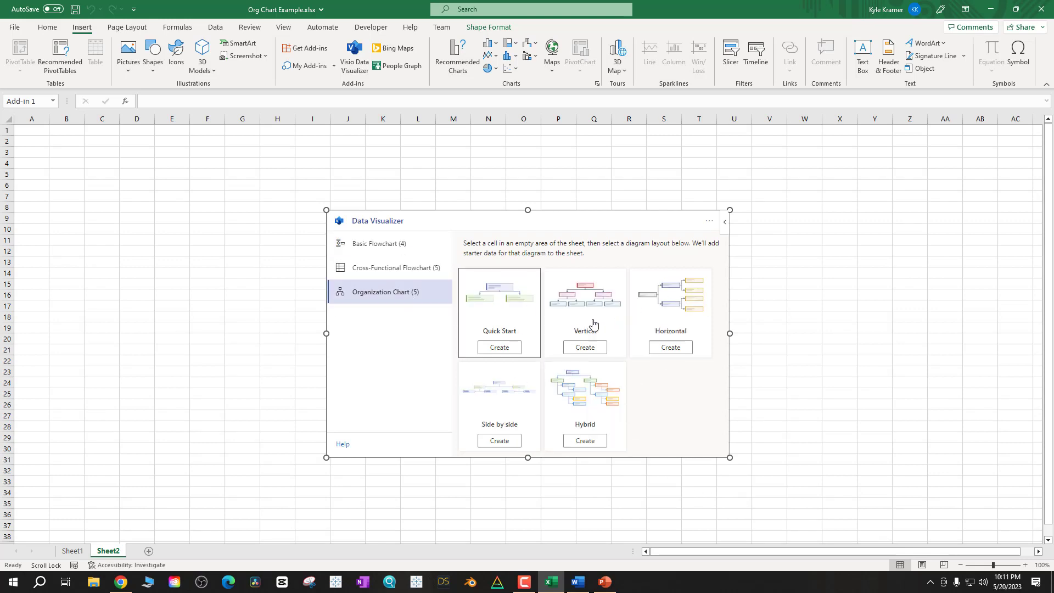
{"action": "left_click", "coordinate": [492, 347]}
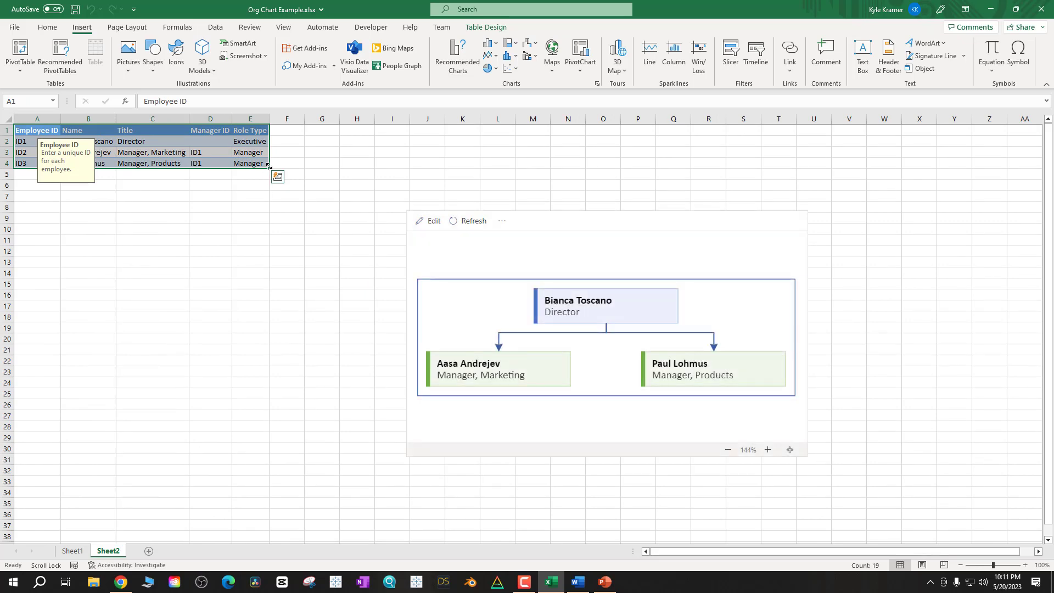
Extend the employee data table through row 7 and fill the Employee ID column with ID4 to ID6.
{"action": "left_click_drag", "start_coordinate": [268, 166], "coordinate": [259, 205]}
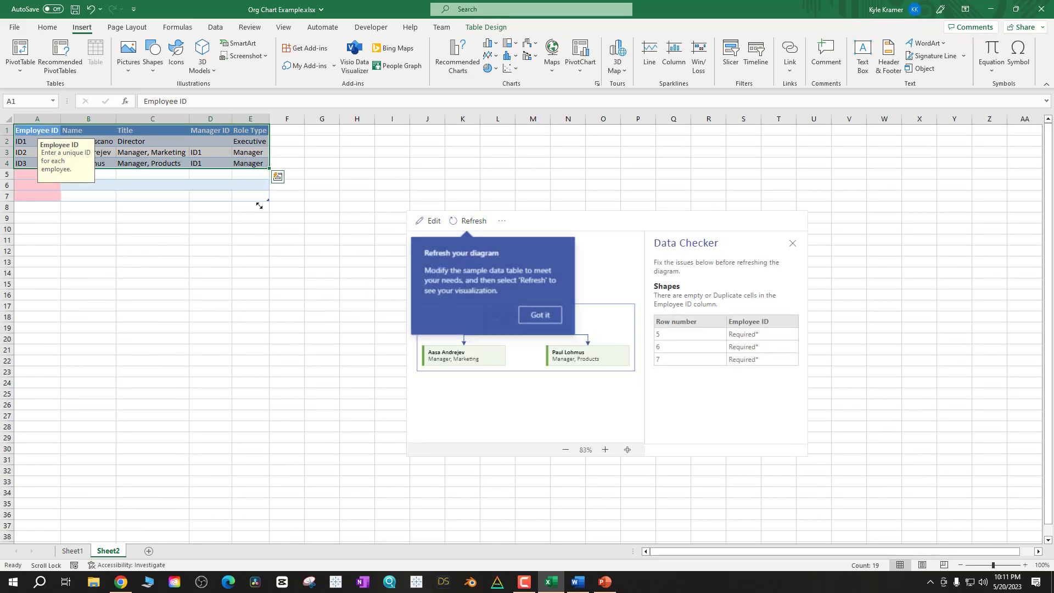
{"action": "left_click", "coordinate": [286, 247]}
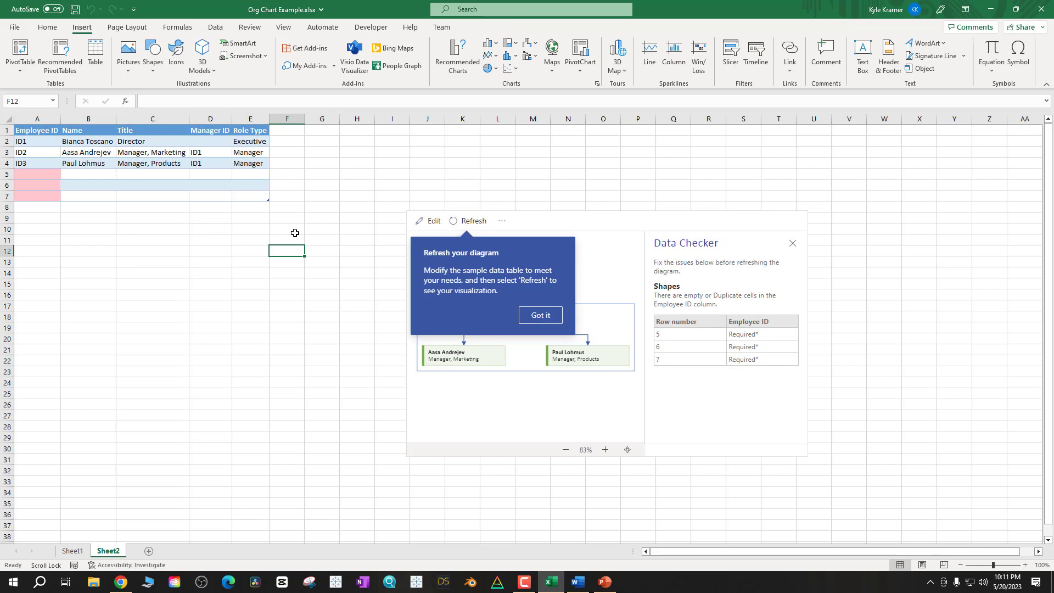
{"action": "left_click", "coordinate": [34, 163]}
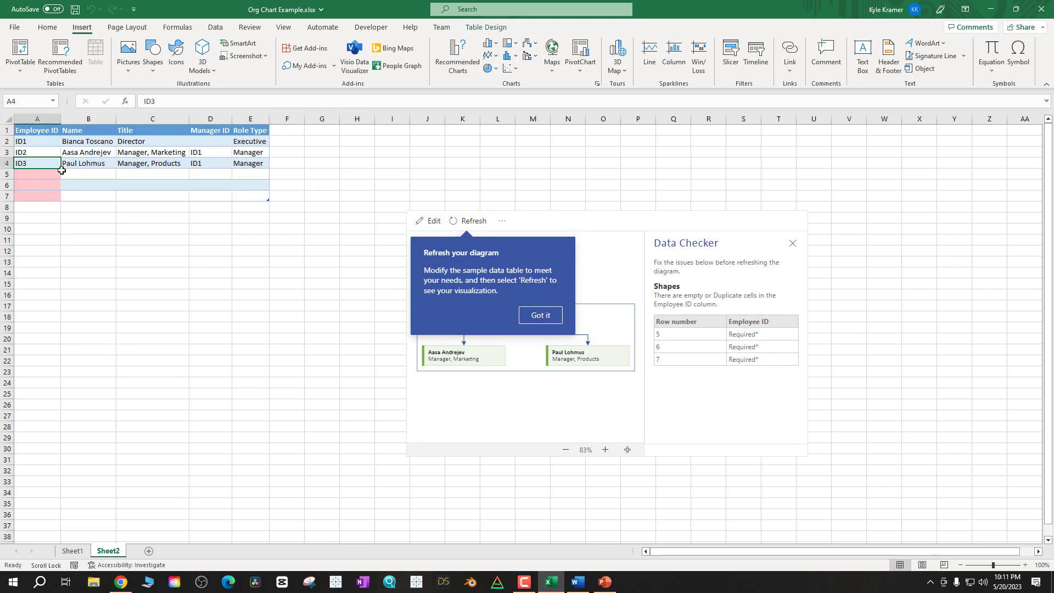
{"action": "left_click_drag", "start_coordinate": [61, 169], "coordinate": [70, 207]}
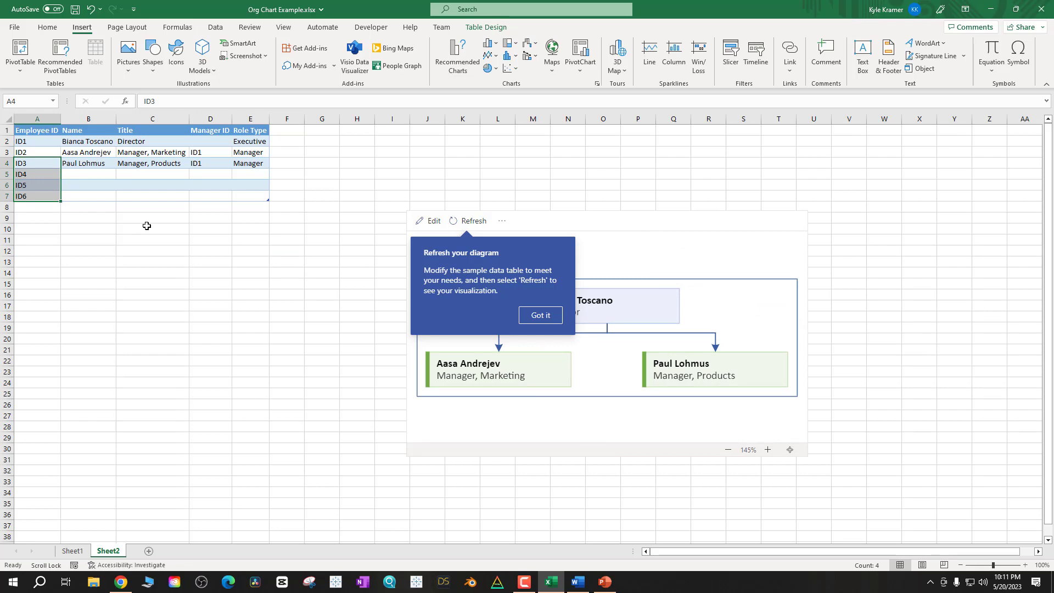
Fill the ID4 row of the employee table with a placeholder name, the title Programmer and manager ID ID3.
{"action": "left_click", "coordinate": [83, 174]}
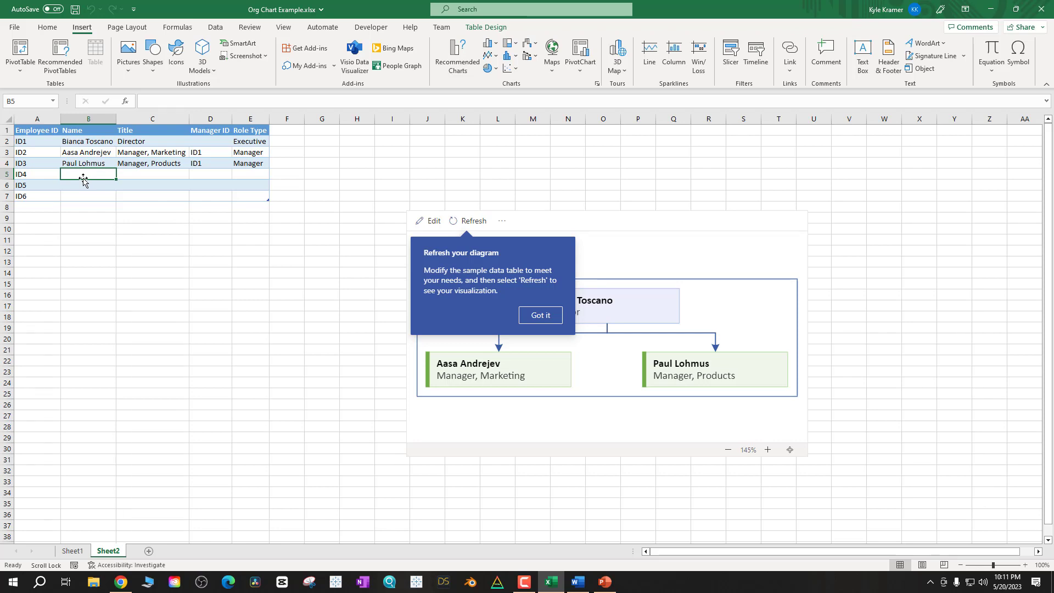
{"action": "type", "text": "John Doe"}
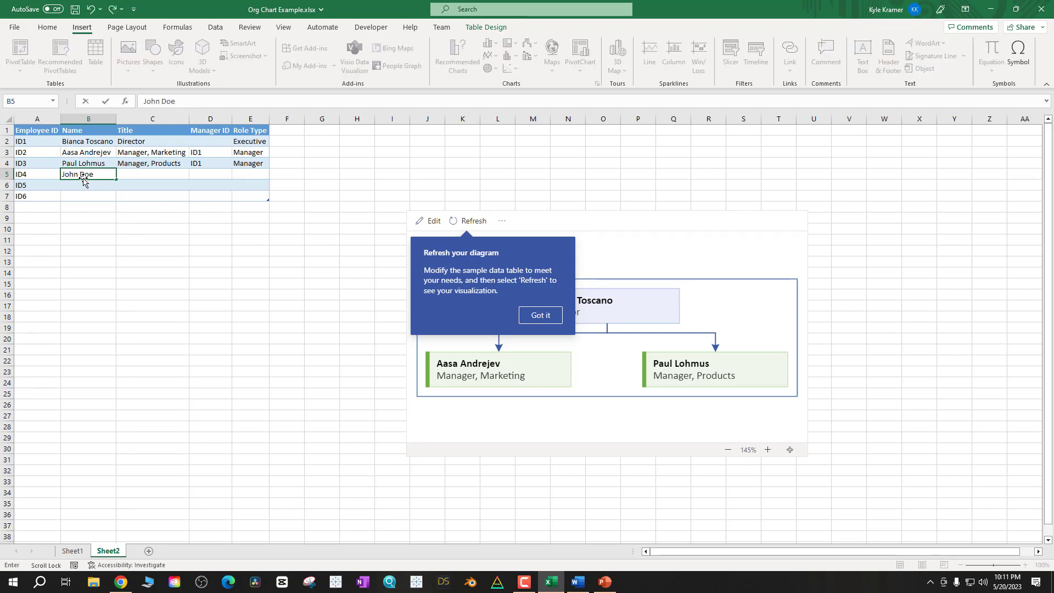
{"action": "key", "text": "Tab"}
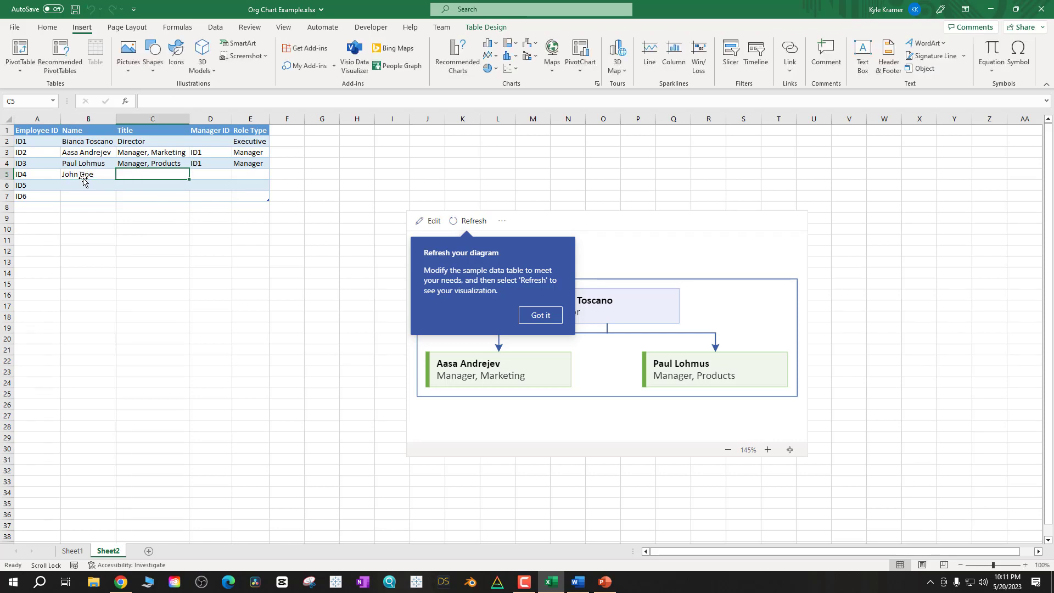
{"action": "type", "text": "Programmer"}
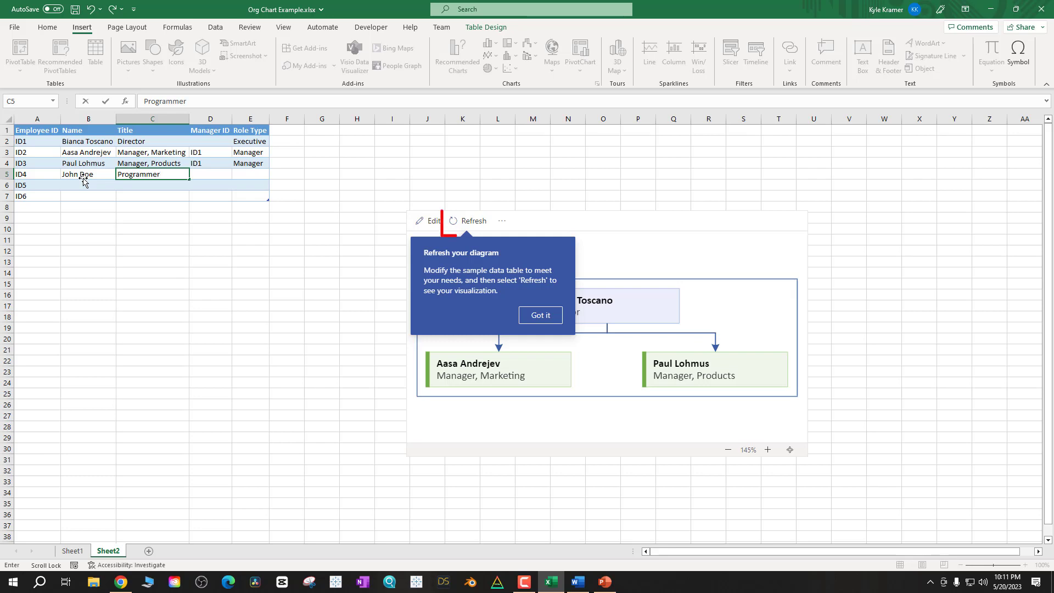
{"action": "key", "text": "Tab"}
{"action": "type", "text": "ID1"}
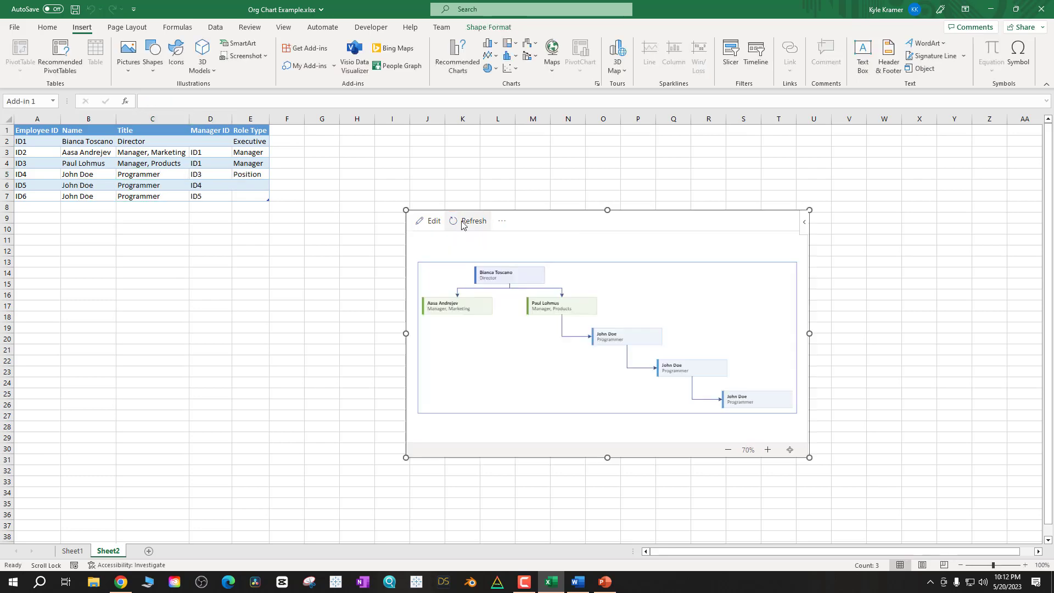
Enlarge the org chart diagram frame so it spans roughly columns I to W and rows 4 to 36.
{"action": "left_click", "coordinate": [286, 218]}
{"action": "left_click", "coordinate": [437, 243]}
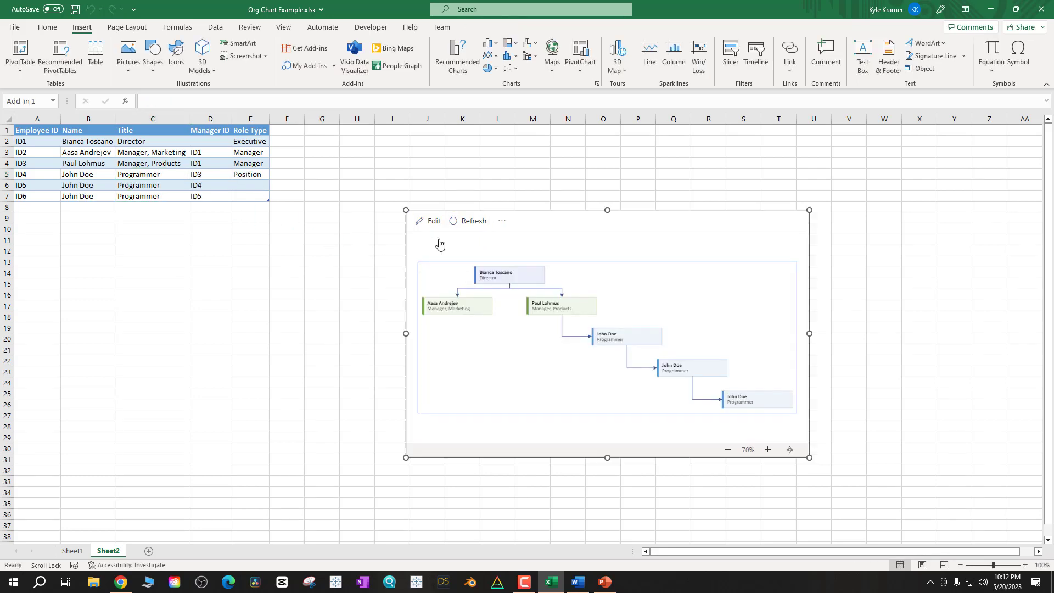
{"action": "left_click_drag", "start_coordinate": [809, 210], "coordinate": [832, 154]}
{"action": "left_click_drag", "start_coordinate": [833, 513], "coordinate": [919, 519]}
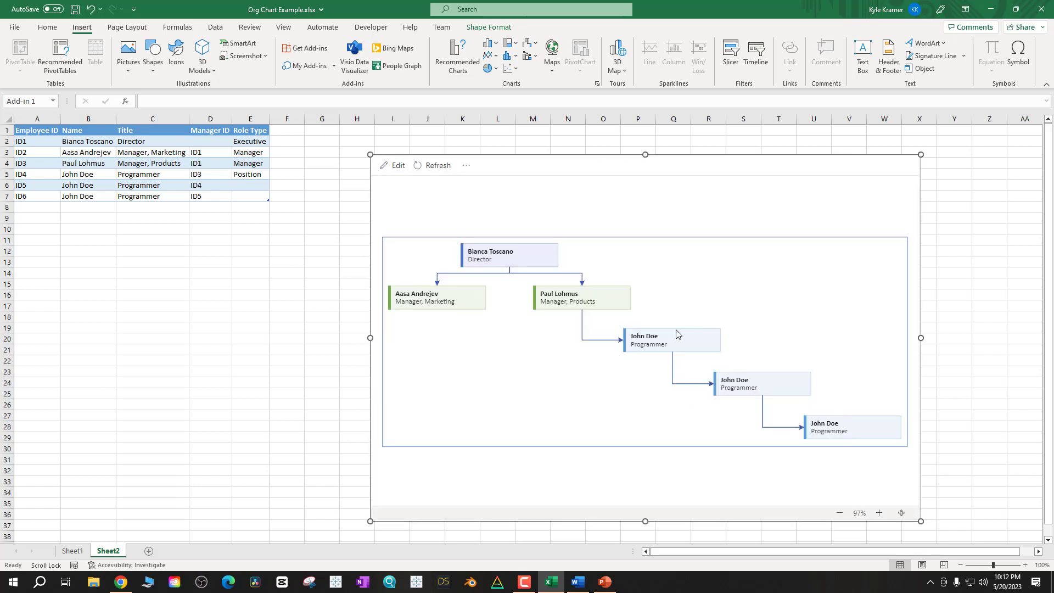
Try to open the diagram in Visio for the web, choosing to sign in with a Microsoft account.
{"action": "left_click", "coordinate": [466, 165]}
{"action": "left_click", "coordinate": [475, 189]}
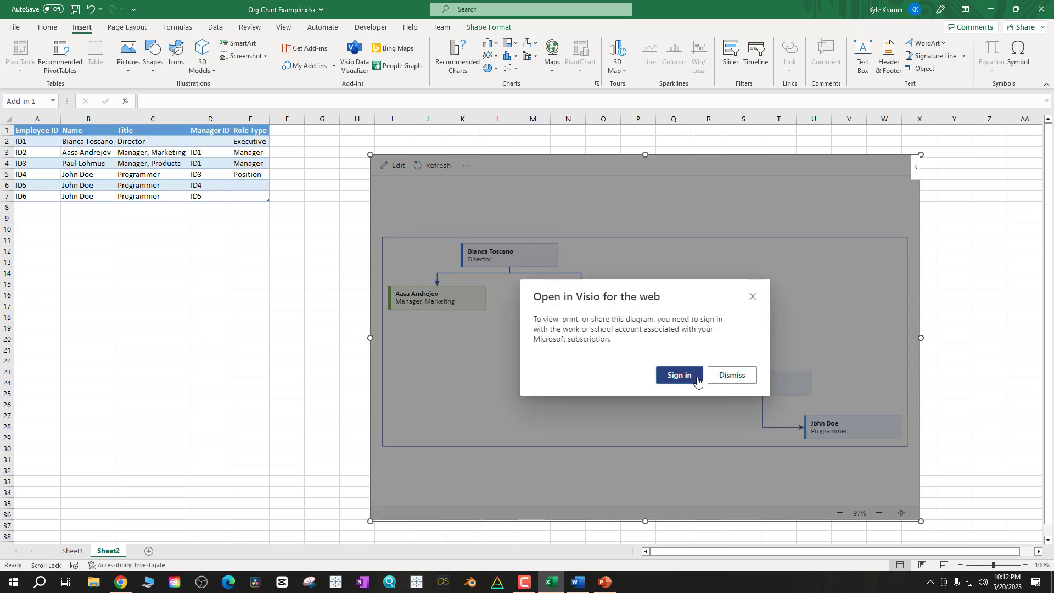
{"action": "left_click", "coordinate": [690, 376]}
{"action": "left_click", "coordinate": [542, 141]}
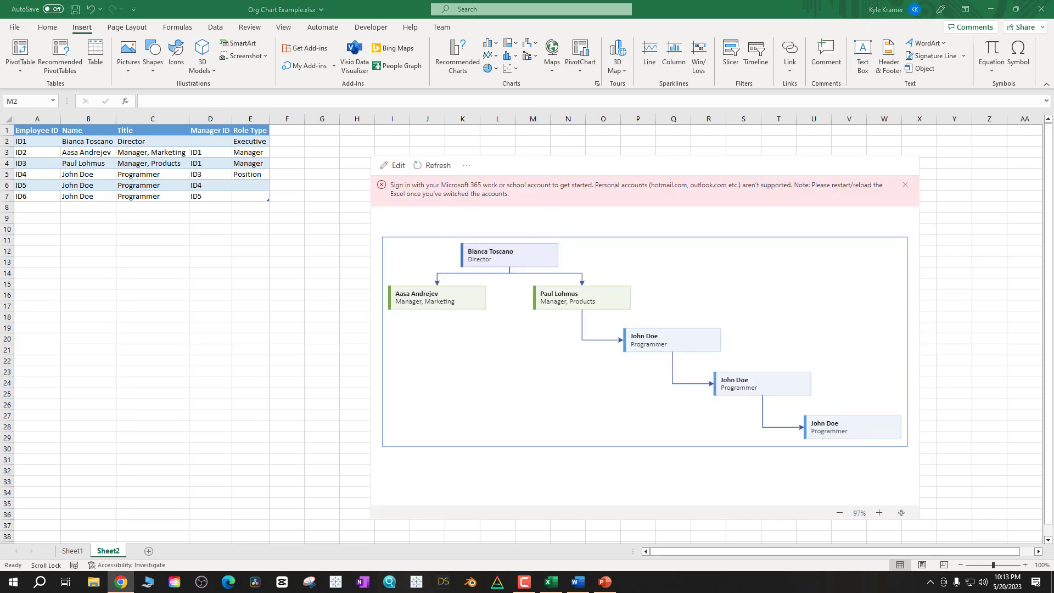
{"action": "left_click", "coordinate": [356, 163]}
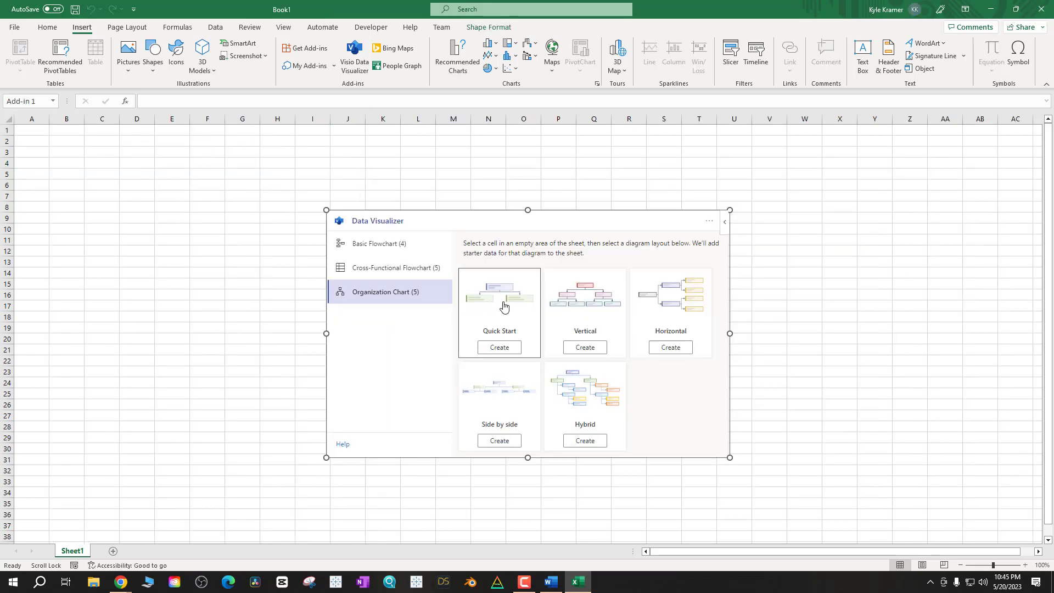
Create the Vertical diagram from Data Visualizer's Organization Chart layouts in the new Book1 workbook.
{"action": "left_click", "coordinate": [580, 348]}
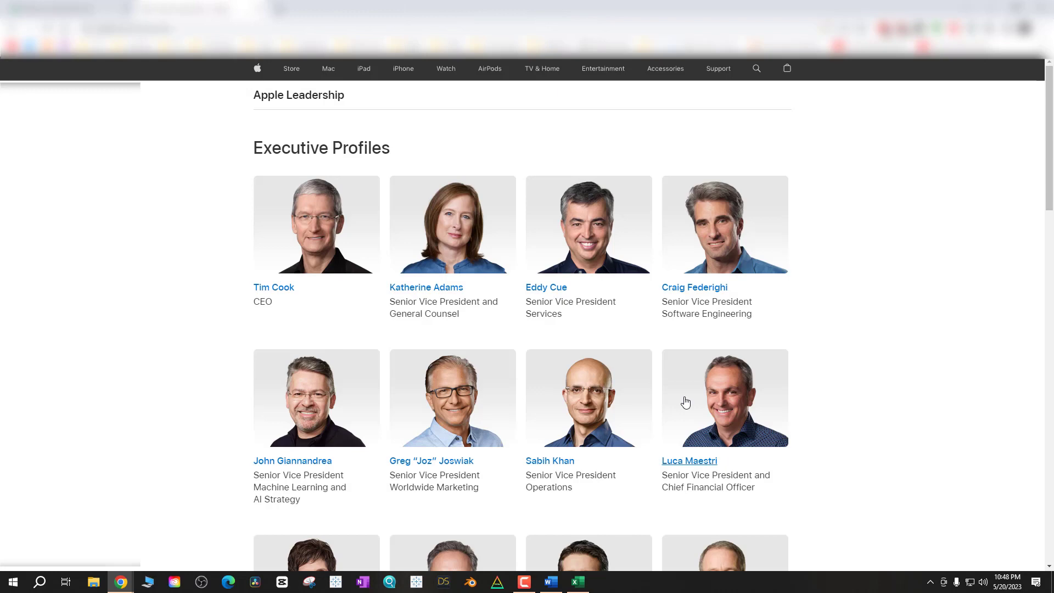
Look through the executive profiles on the Apple Leadership page and copy the page's web address.
{"action": "scroll", "coordinate": [647, 405], "scroll_direction": "down", "scroll_amount": 3}
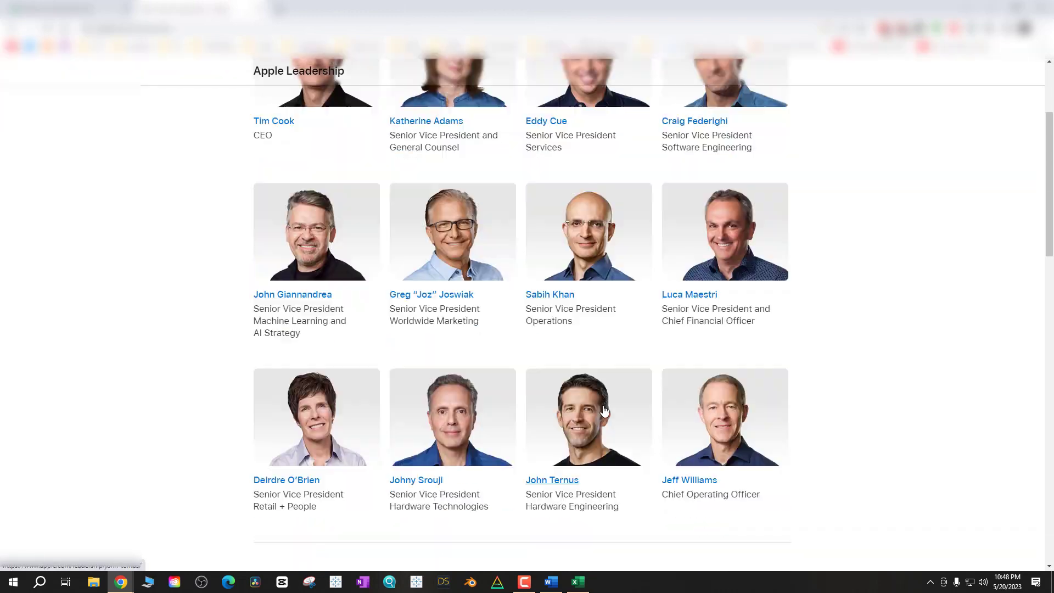
{"action": "scroll", "coordinate": [604, 409], "scroll_direction": "down", "scroll_amount": 9}
{"action": "scroll", "coordinate": [171, 104], "scroll_direction": "up", "scroll_amount": 12}
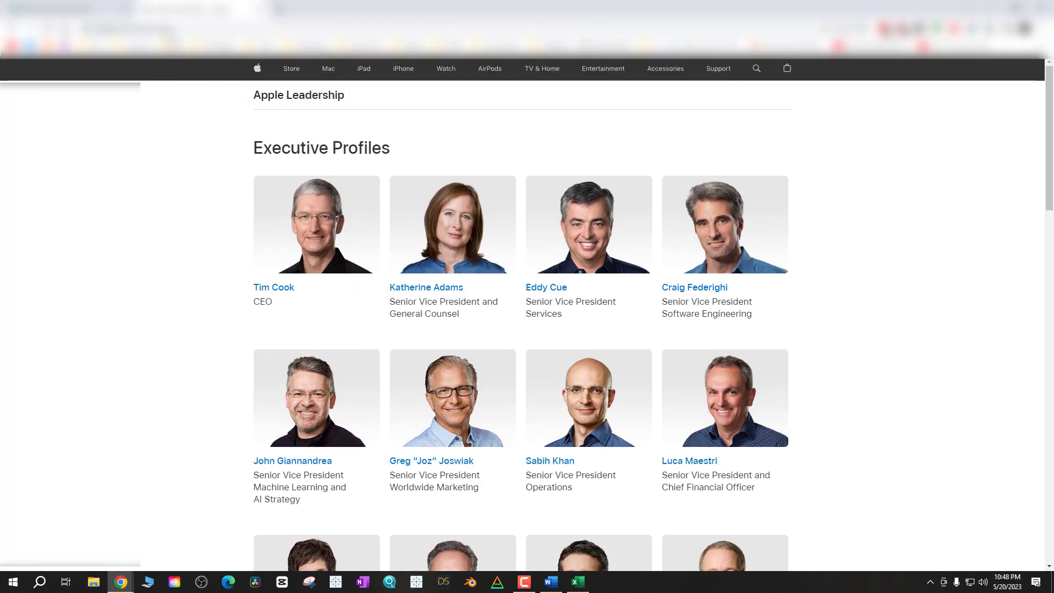
{"action": "right_click", "coordinate": [163, 29]}
{"action": "left_click", "coordinate": [203, 108]}
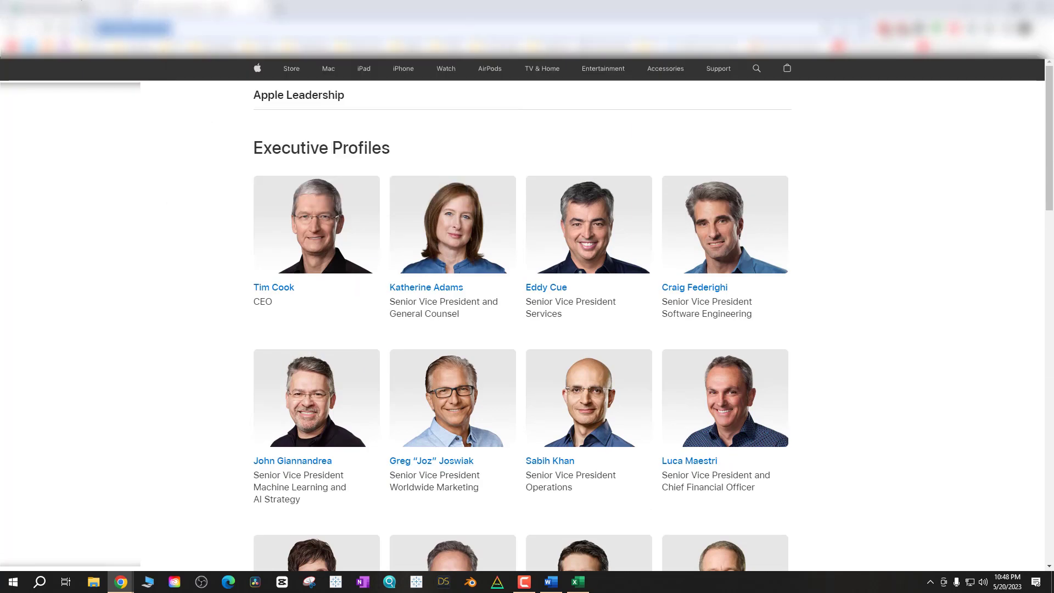
{"action": "key", "text": "alt+Tab"}
{"action": "key", "text": "ctrl+v"}
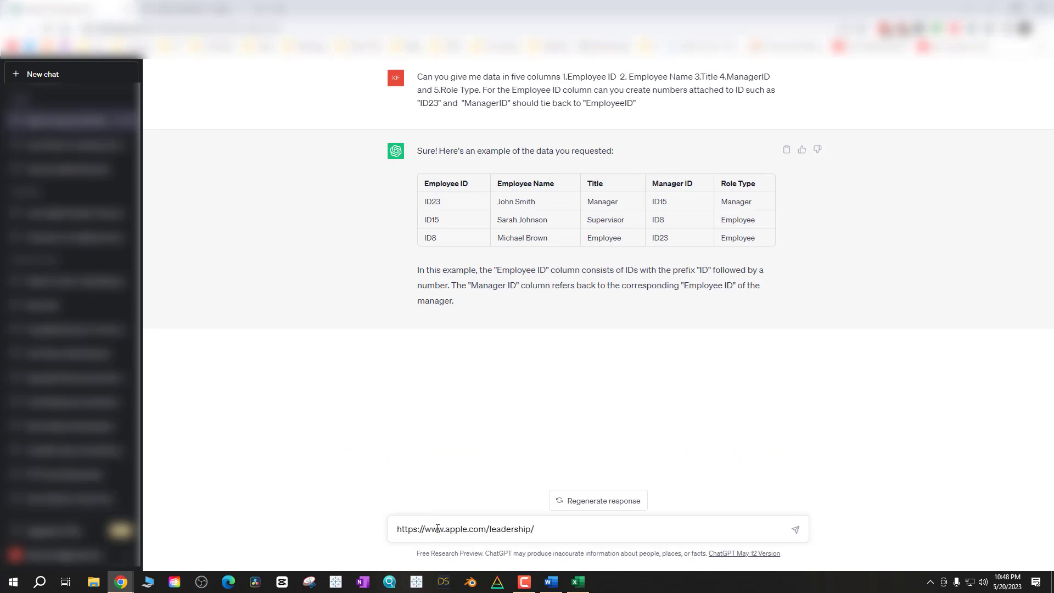
{"action": "type", "text": "pull information from this page and place into the column set abov"}
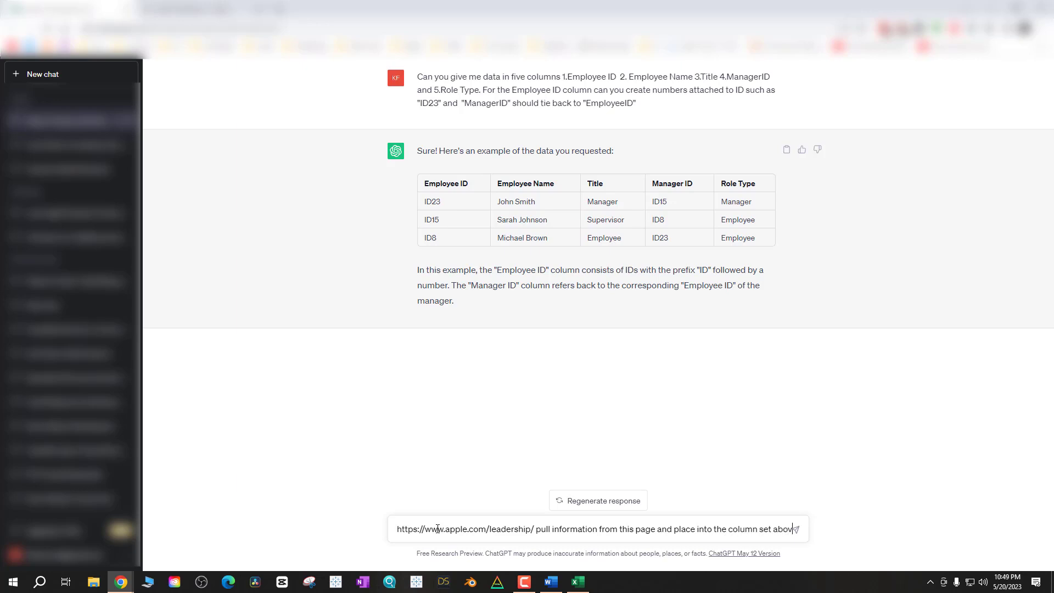
{"action": "type", "text": "e"}
{"action": "key", "text": "Return"}
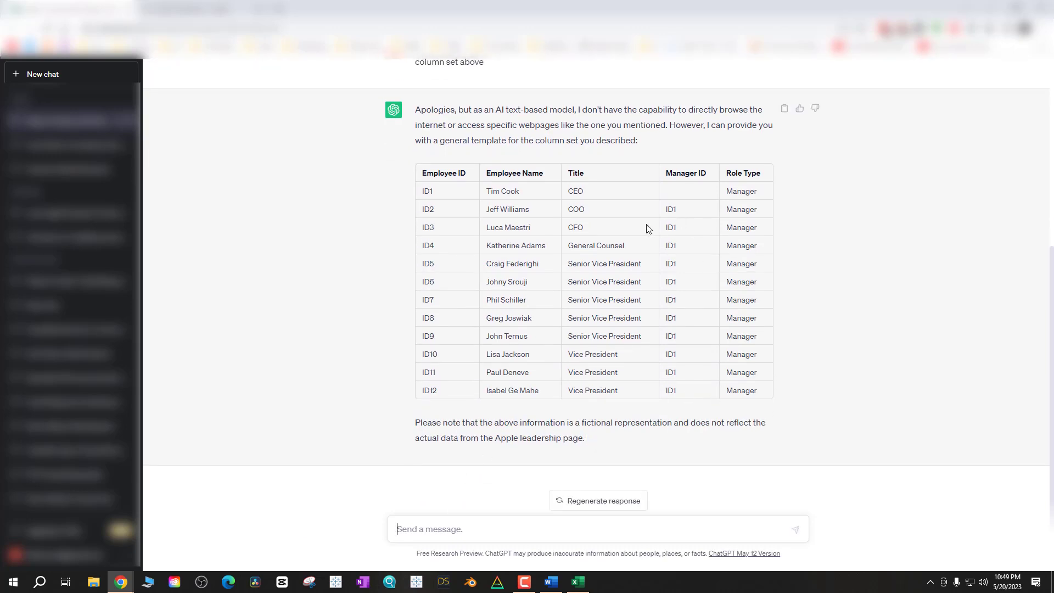
Copy rows ID1 to ID12 from ChatGPT's table and paste them into Book1's employee table from cell G8, matching the destination formatting.
{"action": "left_click", "coordinate": [203, 8]}
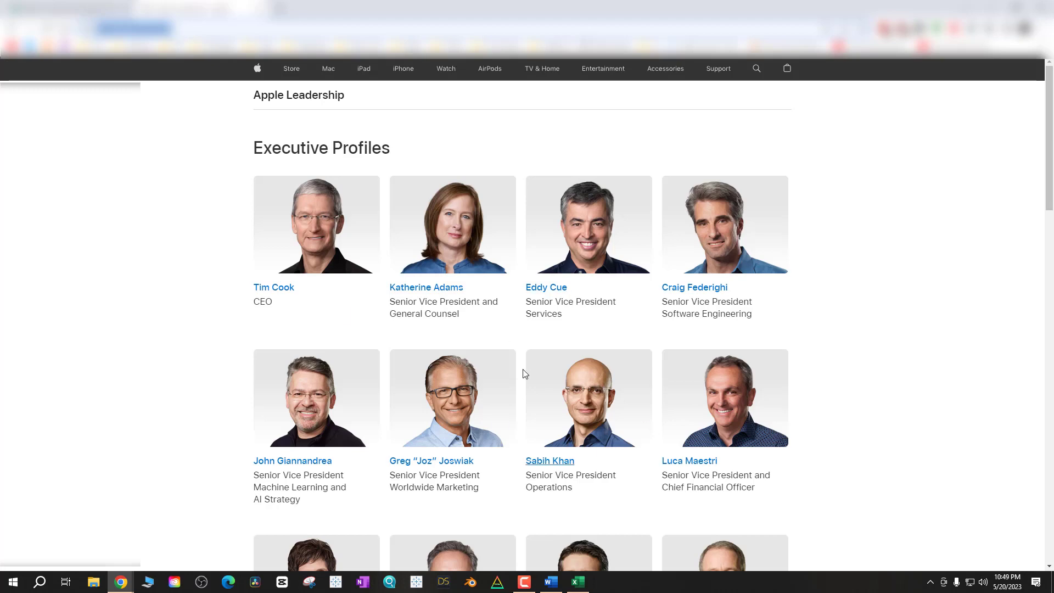
{"action": "scroll", "coordinate": [516, 372], "scroll_direction": "down", "scroll_amount": 10}
{"action": "scroll", "coordinate": [515, 374], "scroll_direction": "down", "scroll_amount": 5}
{"action": "scroll", "coordinate": [510, 376], "scroll_direction": "up", "scroll_amount": 15}
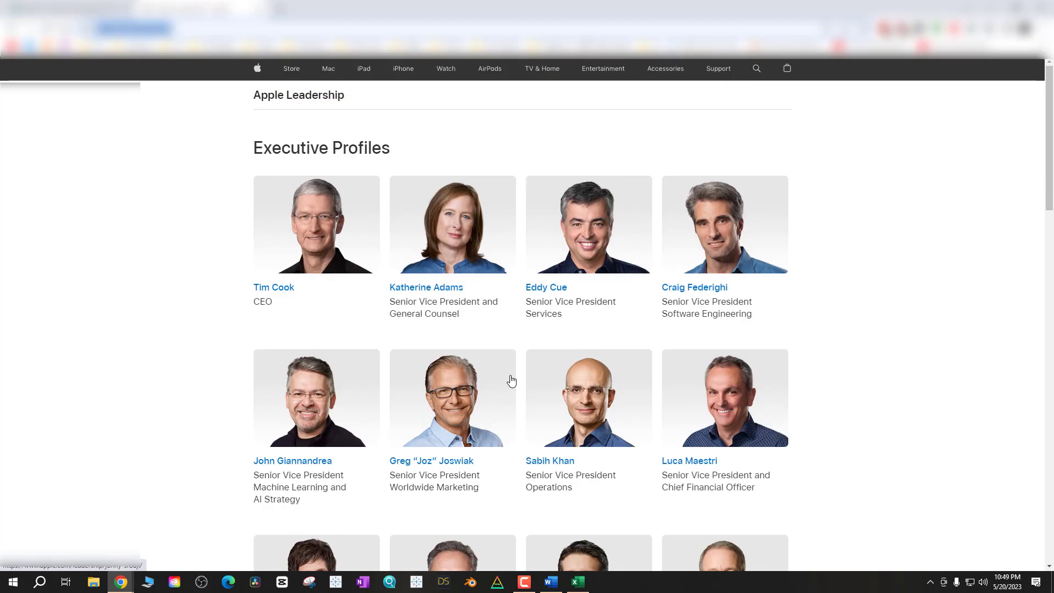
{"action": "left_click", "coordinate": [74, 8]}
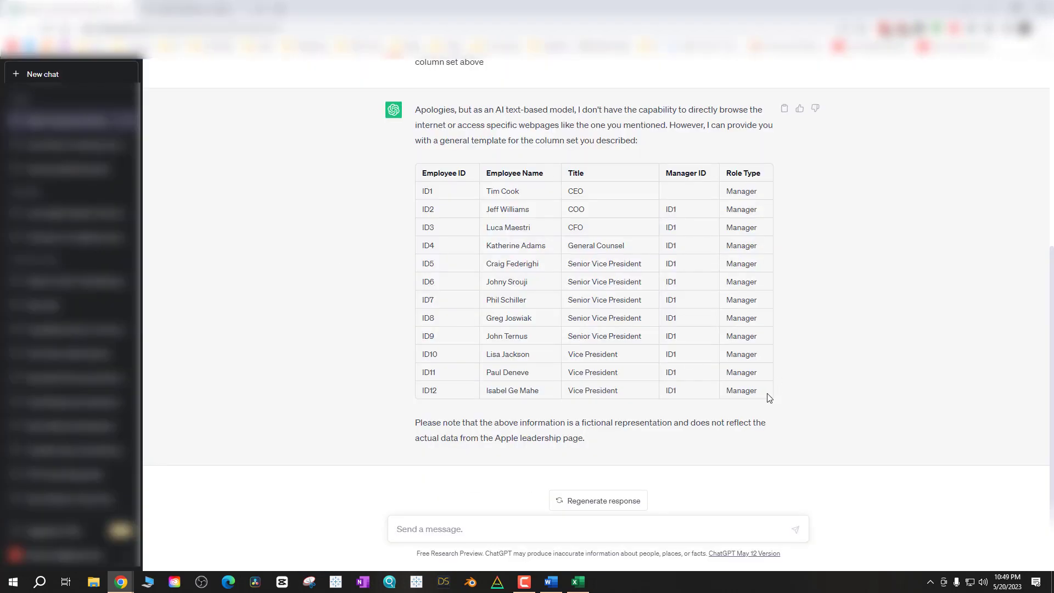
{"action": "left_click_drag", "start_coordinate": [767, 393], "coordinate": [419, 194]}
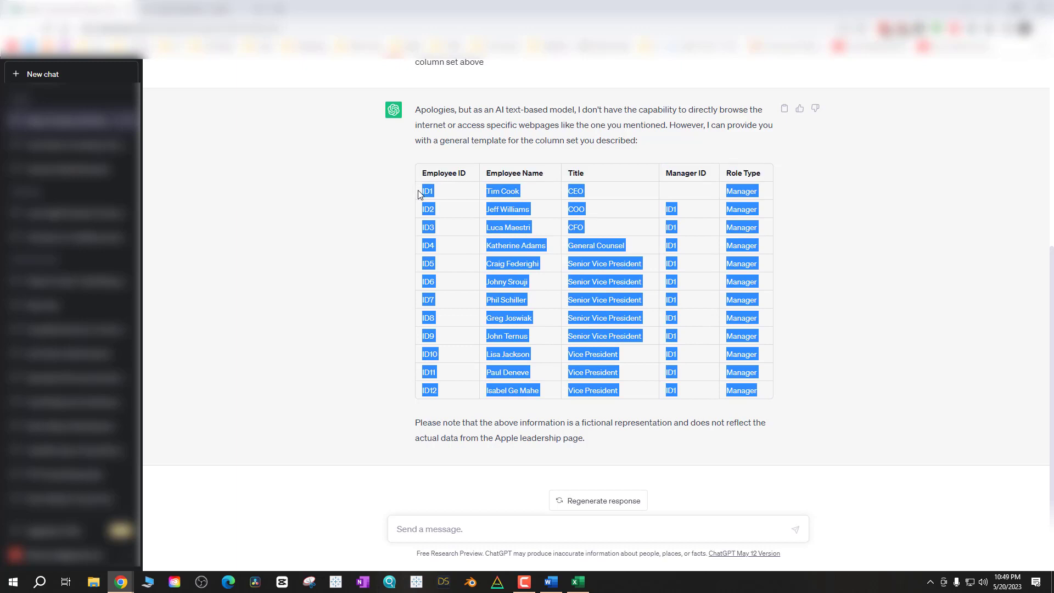
{"action": "right_click", "coordinate": [421, 195]}
{"action": "left_click", "coordinate": [477, 205]}
{"action": "key", "text": "alt+Tab"}
{"action": "right_click", "coordinate": [233, 207]}
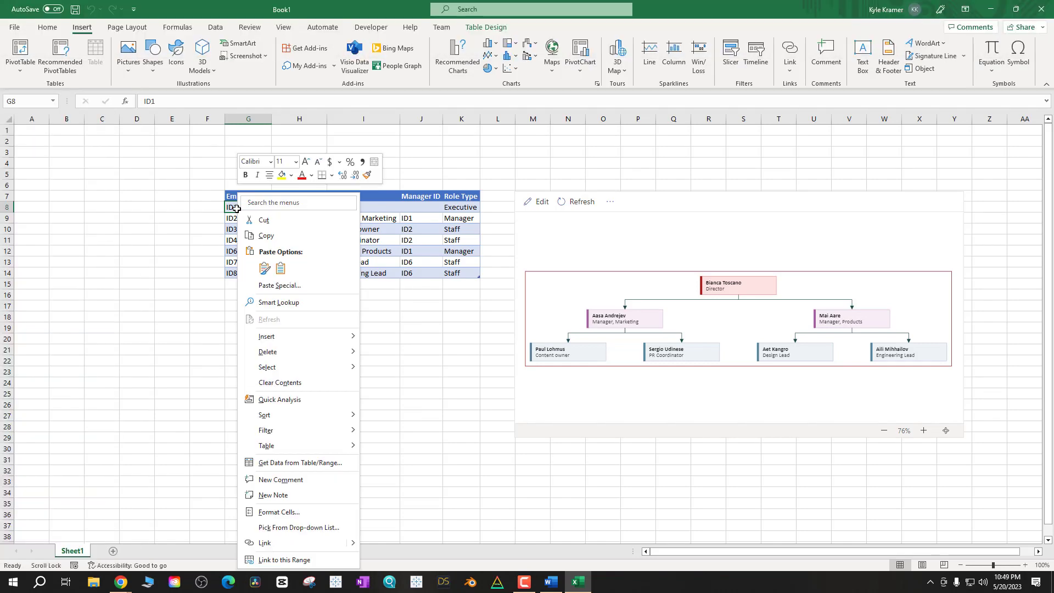
{"action": "left_click", "coordinate": [281, 268]}
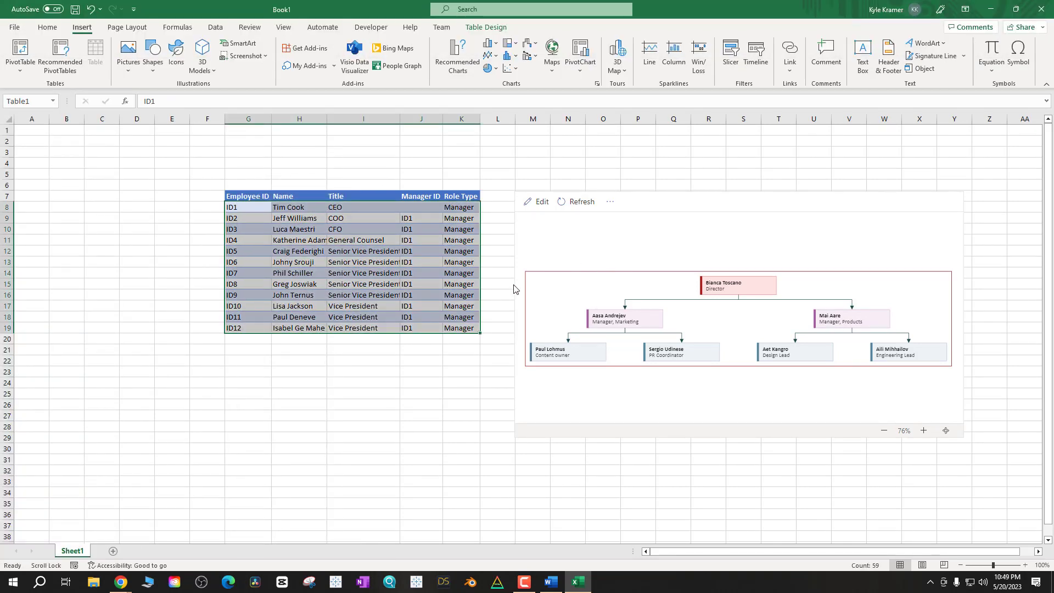
Refresh the Data Visualizer org chart with the pasted data and enlarge its frame to span roughly columns F to Y.
{"action": "left_click", "coordinate": [603, 216]}
{"action": "left_click", "coordinate": [584, 203]}
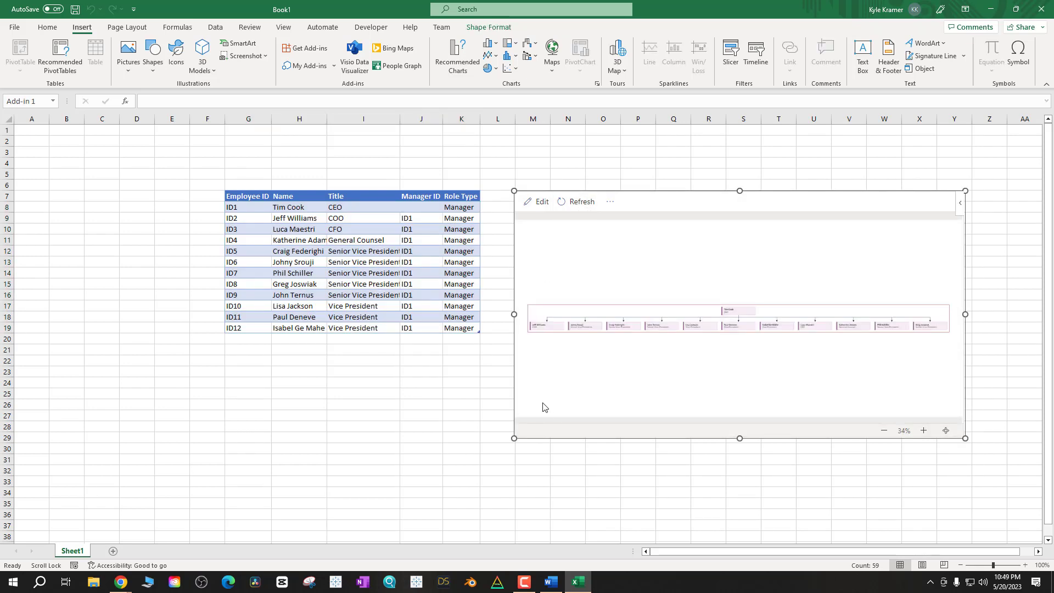
{"action": "left_click_drag", "start_coordinate": [514, 438], "coordinate": [500, 516]}
{"action": "left_click_drag", "start_coordinate": [500, 191], "coordinate": [187, 138]}
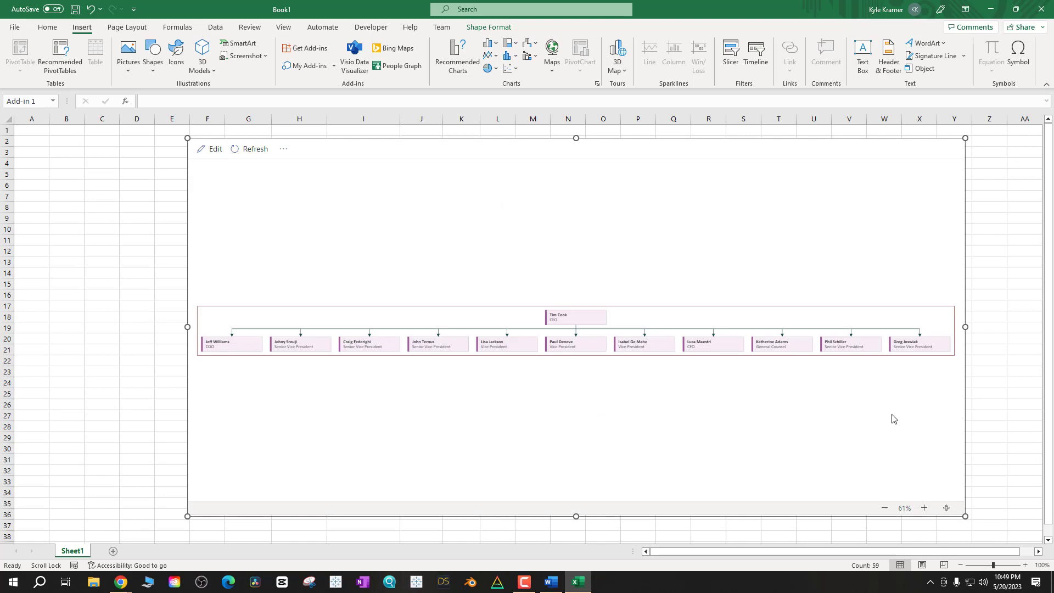
{"action": "left_click", "coordinate": [923, 508]}
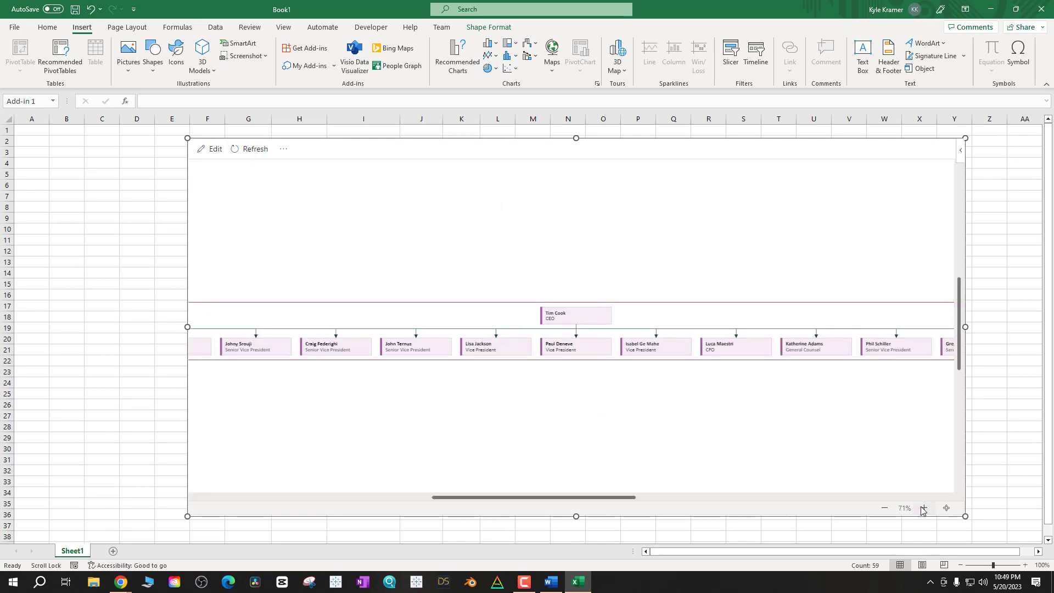
{"action": "left_click", "coordinate": [923, 508]}
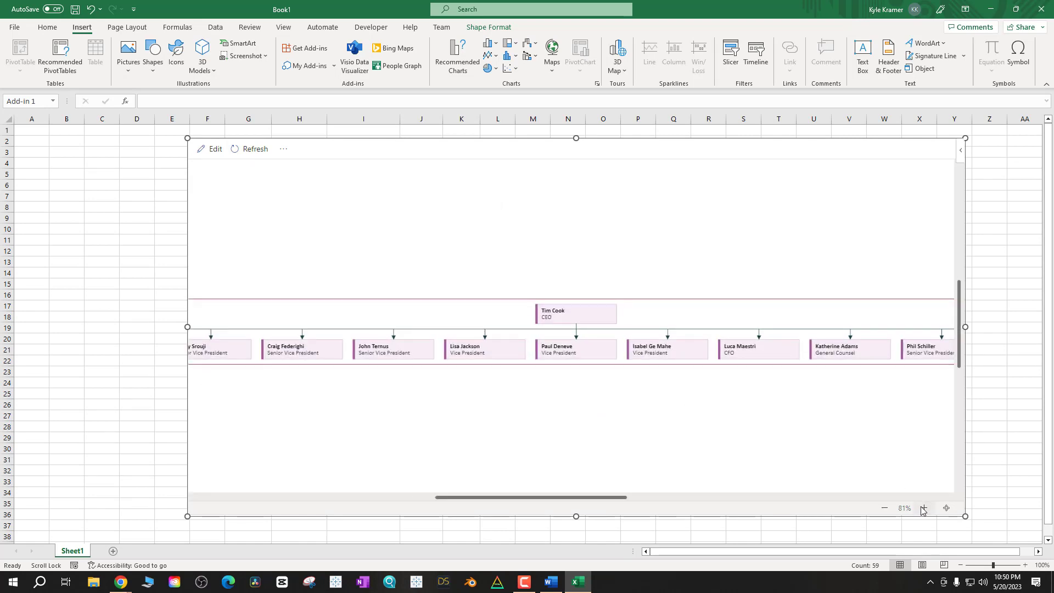
{"action": "left_click", "coordinate": [885, 508]}
{"action": "left_click", "coordinate": [884, 509]}
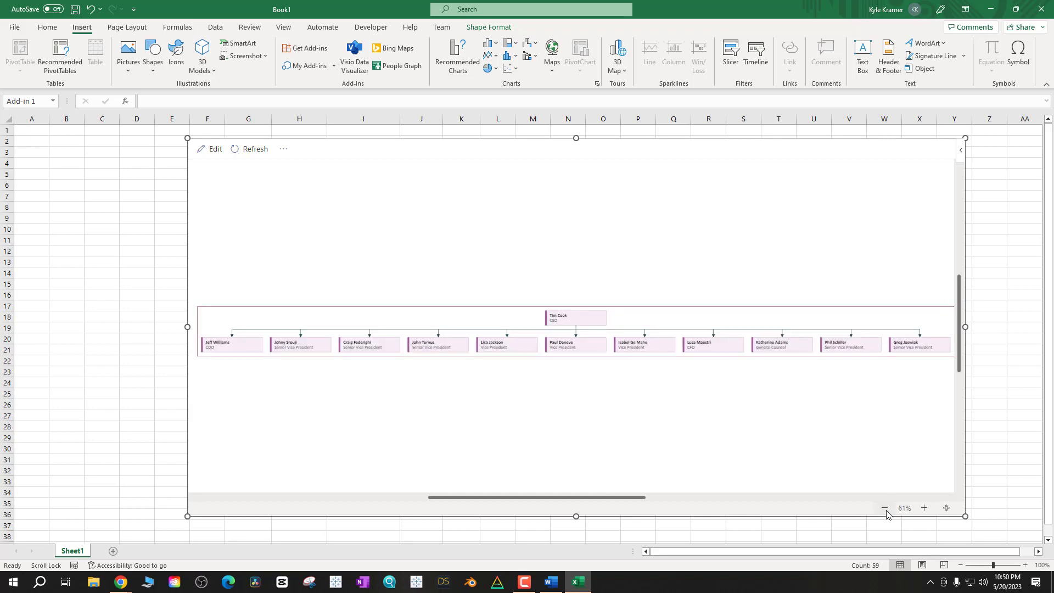
{"action": "mouse_move", "coordinate": [600, 497]}
{"action": "left_mouse_down"}
{"action": "mouse_move", "coordinate": [673, 497]}
{"action": "mouse_move", "coordinate": [530, 496]}
{"action": "mouse_move", "coordinate": [601, 488]}
{"action": "left_mouse_up"}
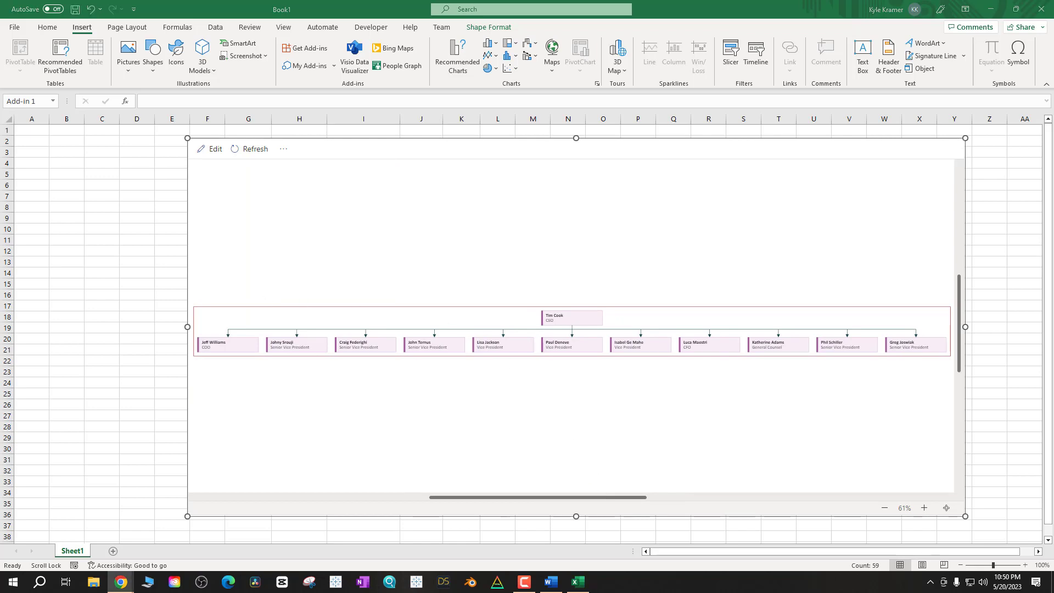
Switch to draw.io in Chrome and start a new diagram to bring up the template chooser.
{"action": "left_click", "coordinate": [121, 582]}
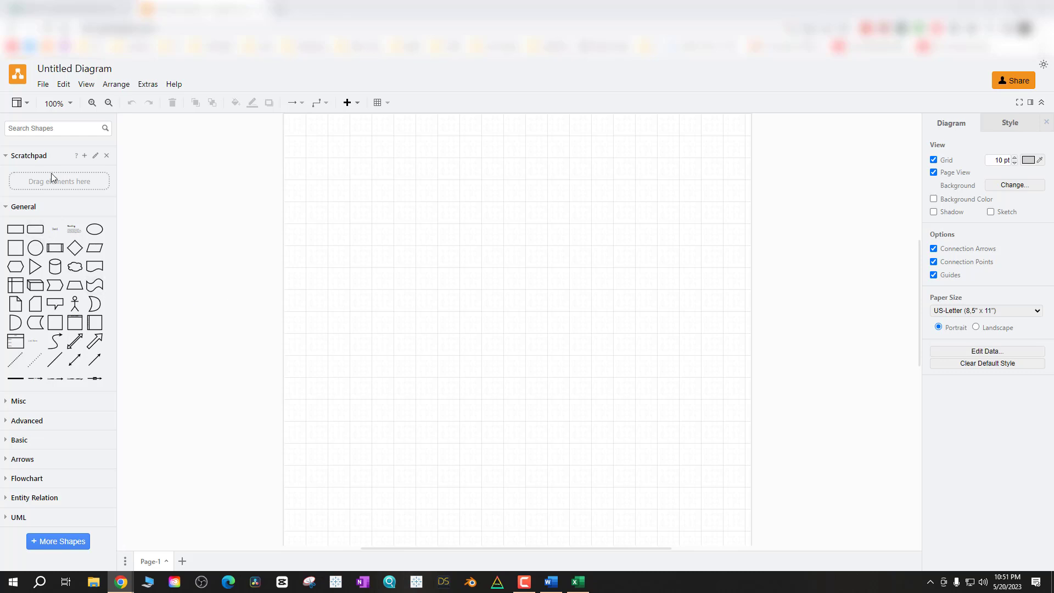
{"action": "left_click", "coordinate": [43, 84]}
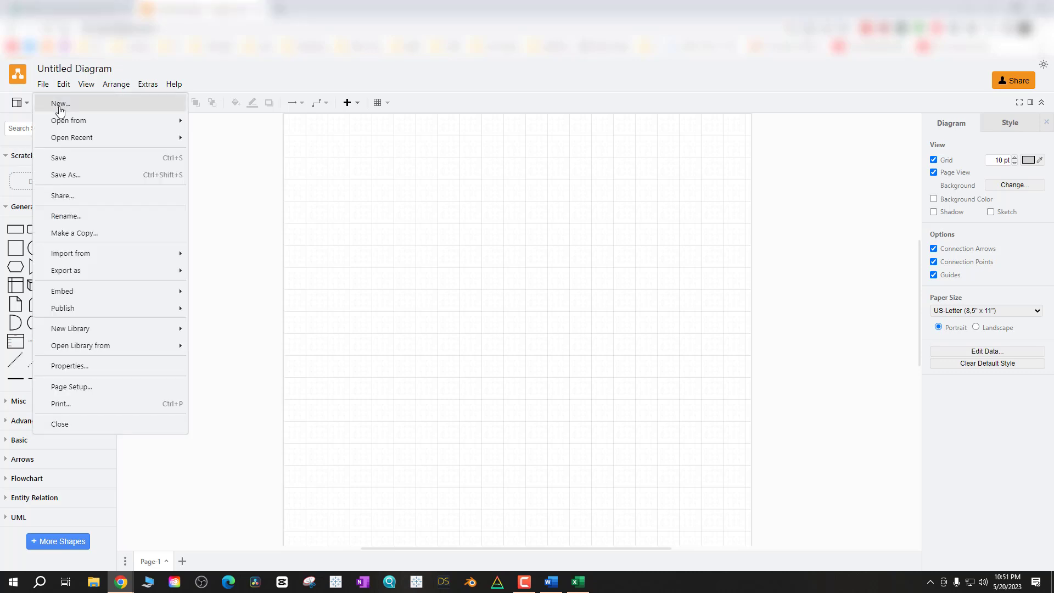
{"action": "left_click", "coordinate": [60, 105]}
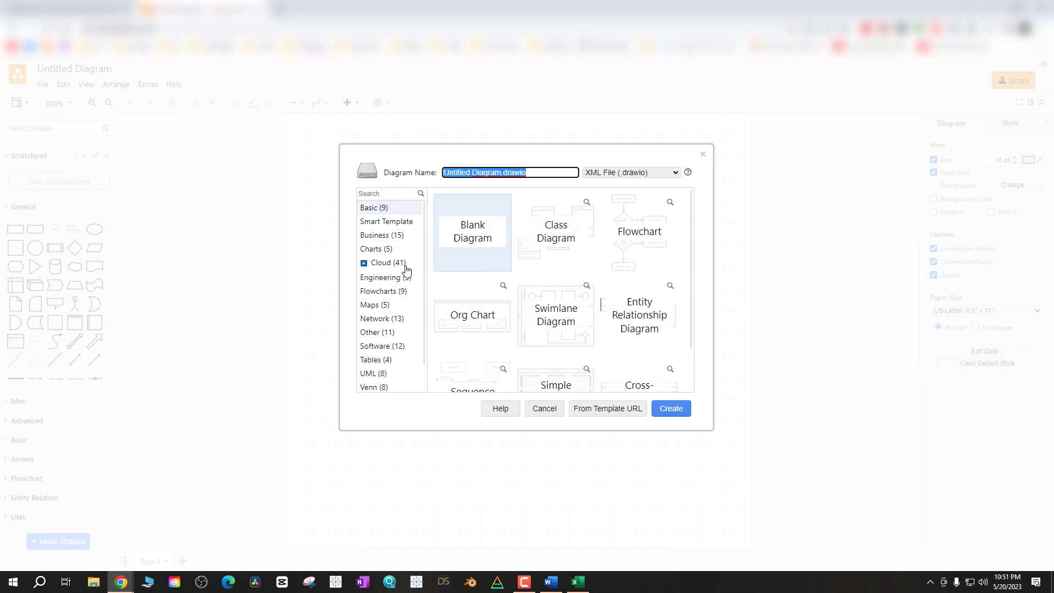
Browse the Business templates and create a diagram from the blue org chart template with the dashed branch in the Charts category.
{"action": "left_click", "coordinate": [384, 235]}
{"action": "scroll", "coordinate": [566, 346], "scroll_direction": "down", "scroll_amount": 3}
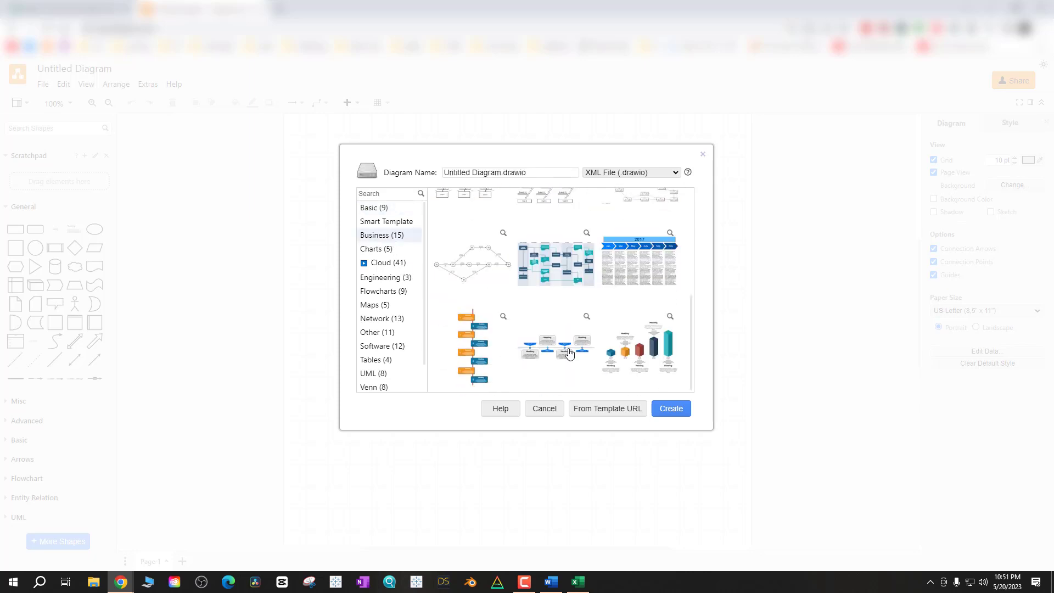
{"action": "scroll", "coordinate": [568, 352], "scroll_direction": "up", "scroll_amount": 4}
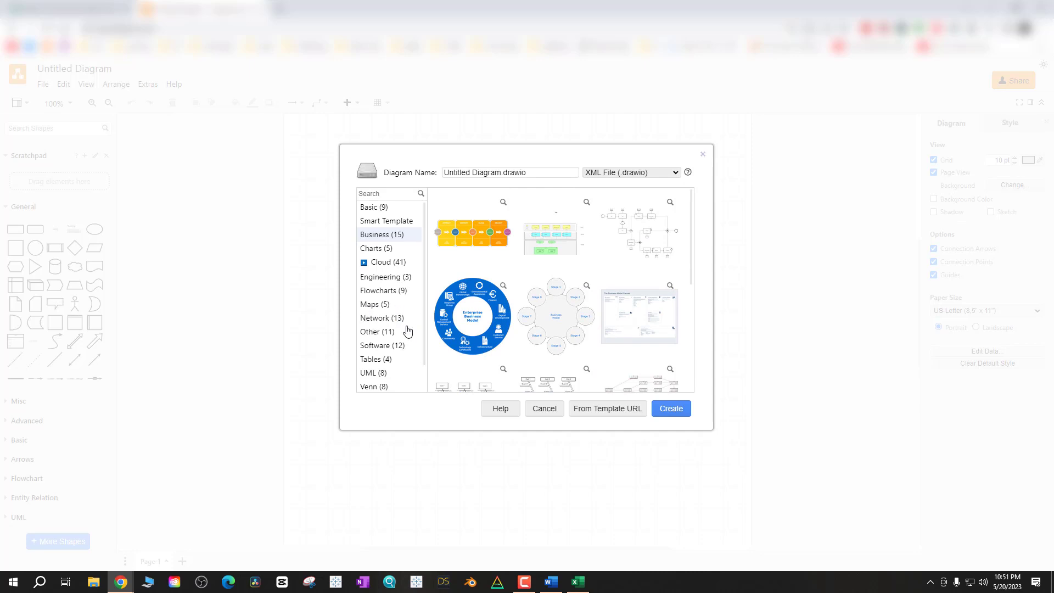
{"action": "scroll", "coordinate": [403, 330], "scroll_direction": "down", "scroll_amount": 1}
{"action": "scroll", "coordinate": [399, 324], "scroll_direction": "up", "scroll_amount": 1}
{"action": "left_click", "coordinate": [381, 252]}
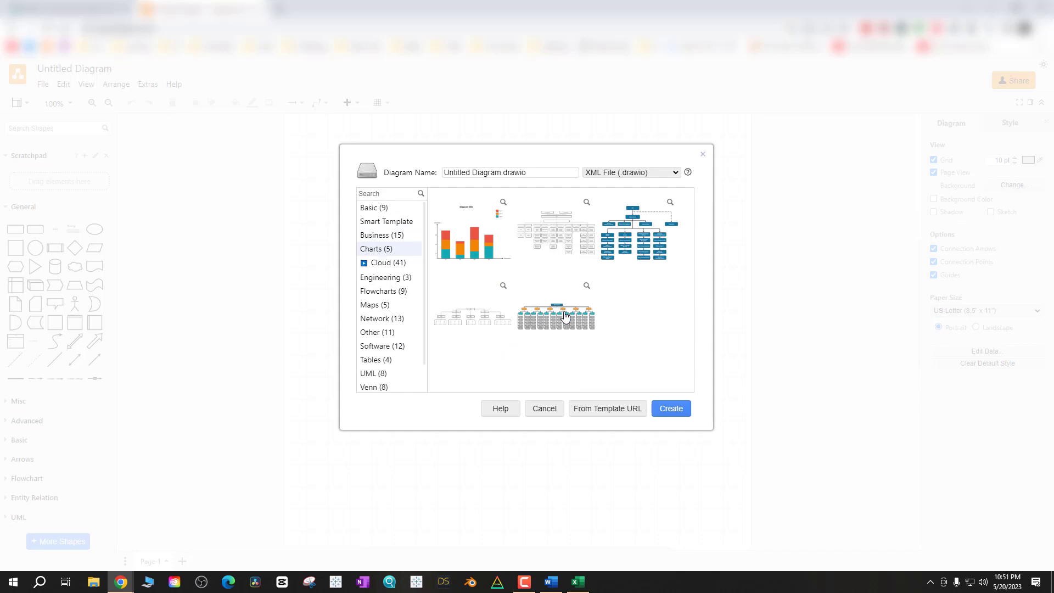
{"action": "left_click", "coordinate": [642, 245]}
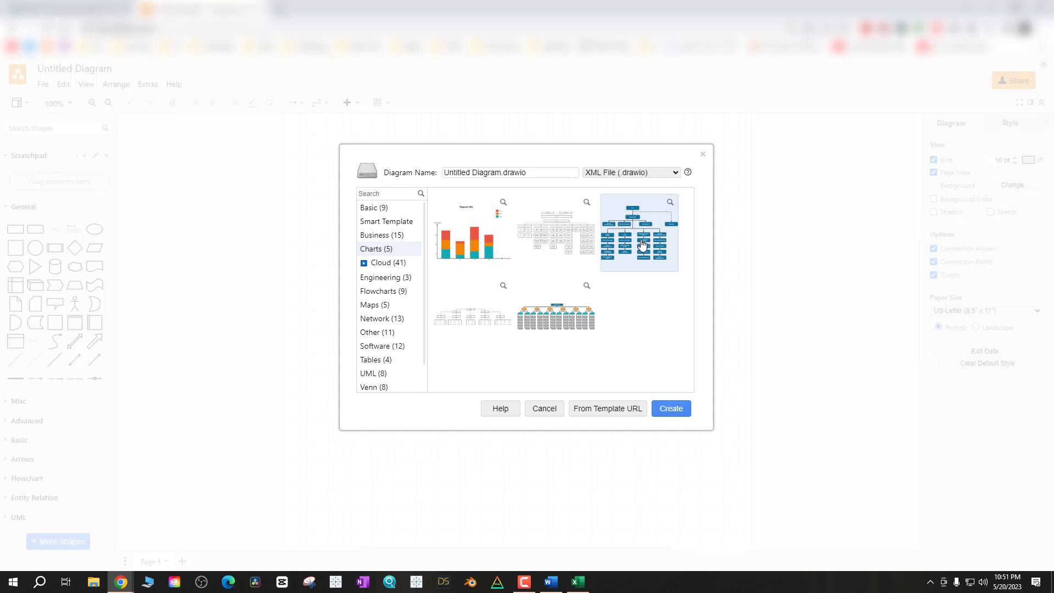
{"action": "left_click", "coordinate": [670, 408]}
{"action": "scroll", "coordinate": [661, 329], "scroll_direction": "down", "scroll_amount": 4}
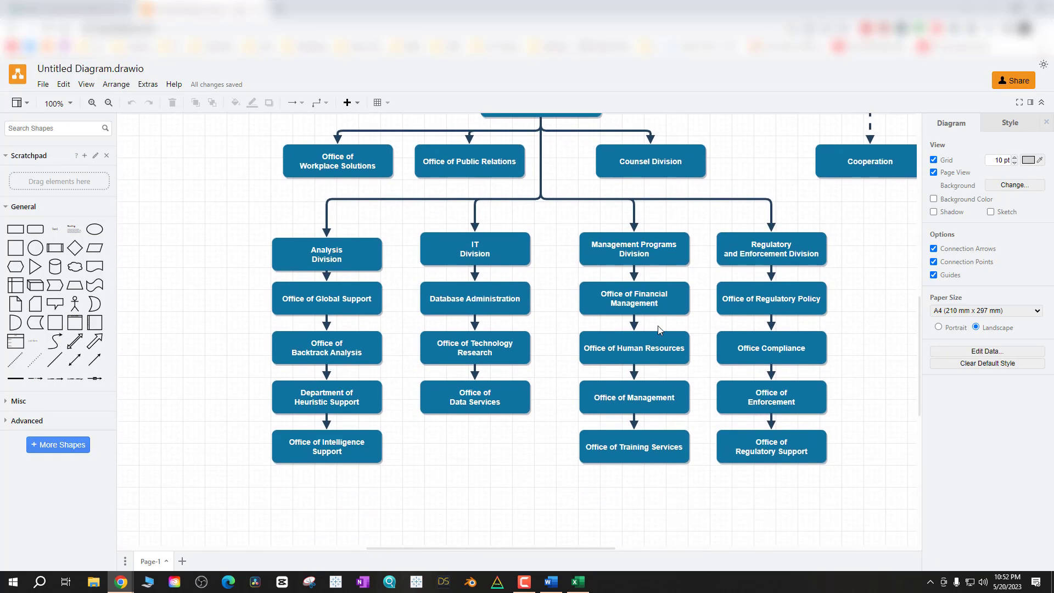
{"action": "scroll", "coordinate": [652, 331], "scroll_direction": "up", "scroll_amount": 2}
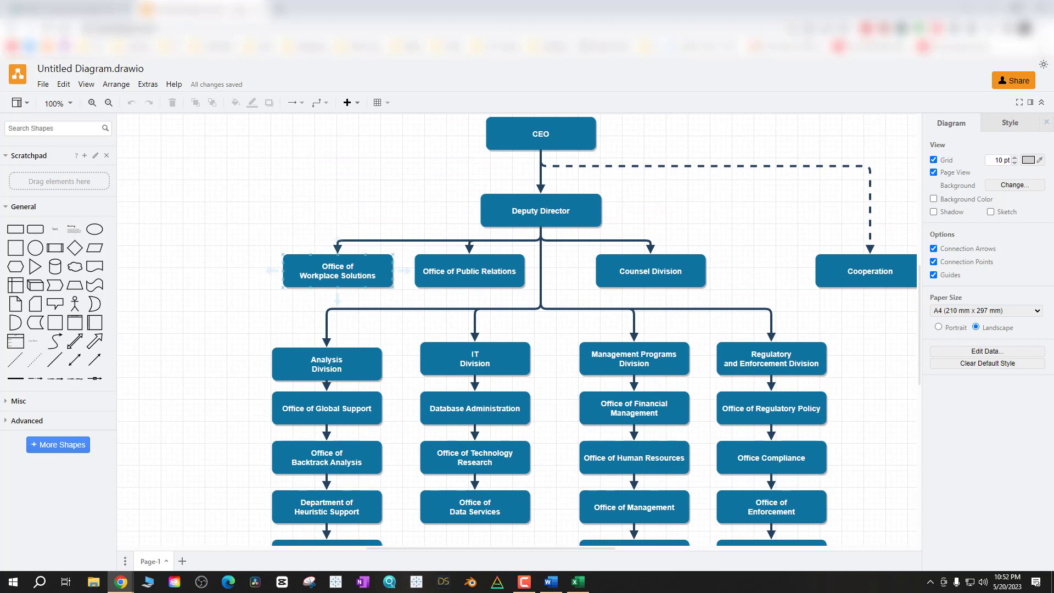
Create a new diagram from the Blank Diagram template.
{"action": "left_click", "coordinate": [42, 85]}
{"action": "left_click", "coordinate": [49, 103]}
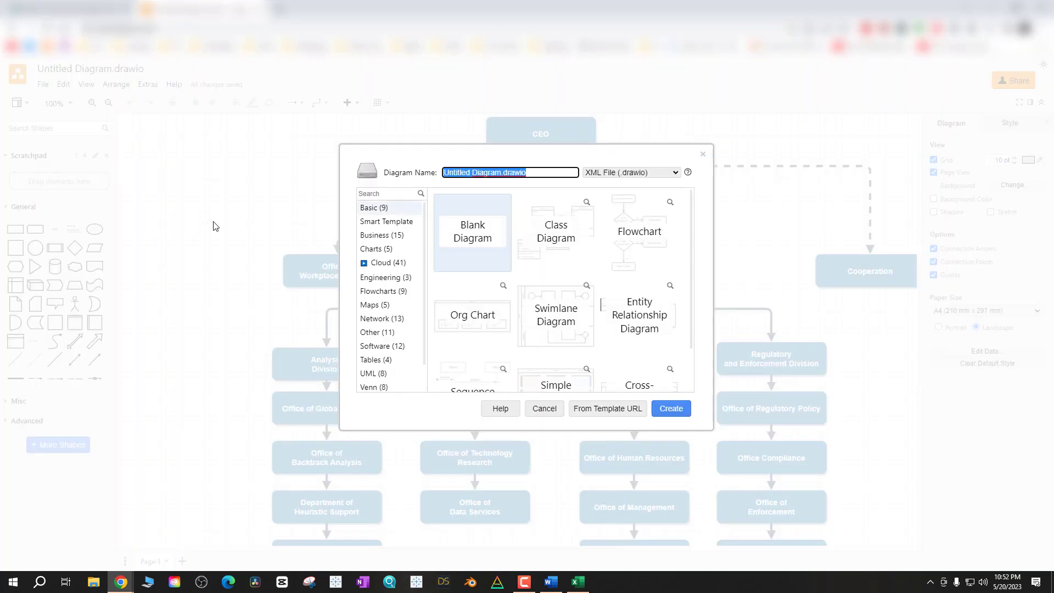
{"action": "left_click", "coordinate": [671, 409]}
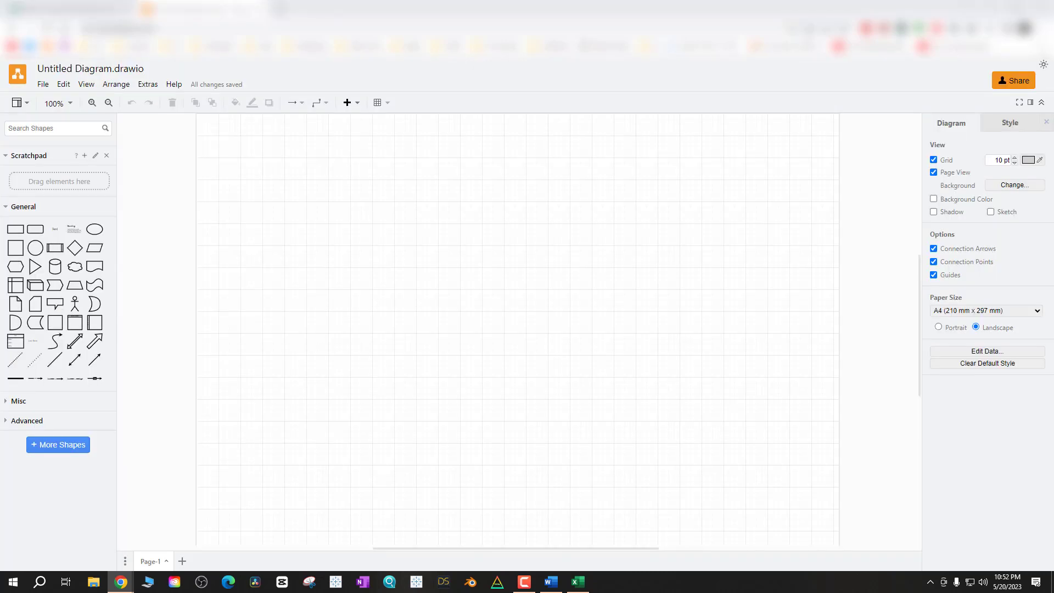
Search the shape library for "Org Chart" and for "Org".
{"action": "left_click", "coordinate": [46, 128]}
{"action": "type", "text": "Or"}
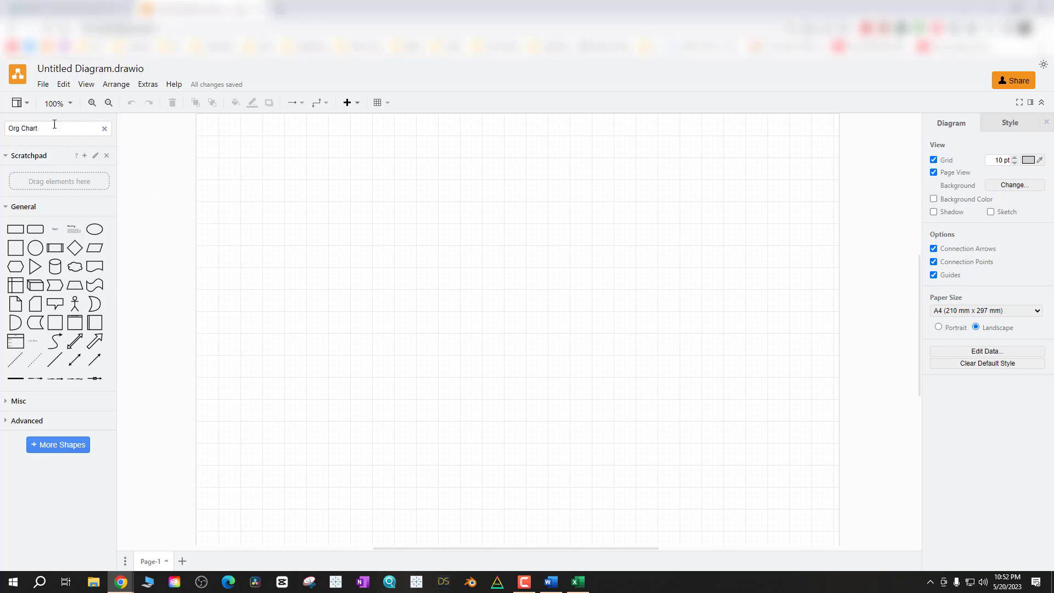
{"action": "type", "text": "g Chart"}
{"action": "key", "text": "Return"}
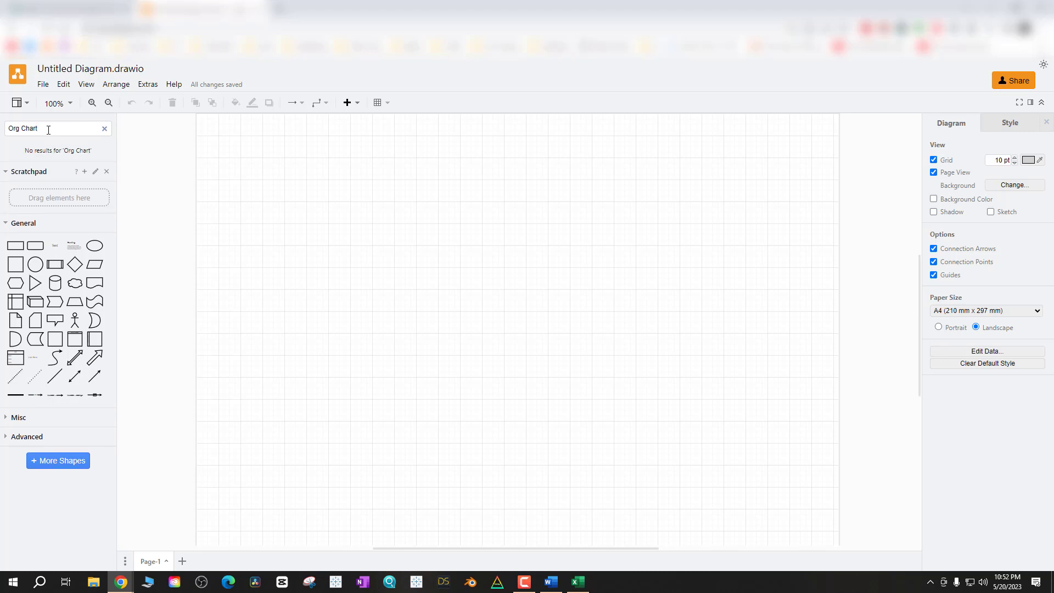
{"action": "double_click", "coordinate": [31, 130]}
{"action": "key", "text": "BackSpace"}
{"action": "key", "text": "Return"}
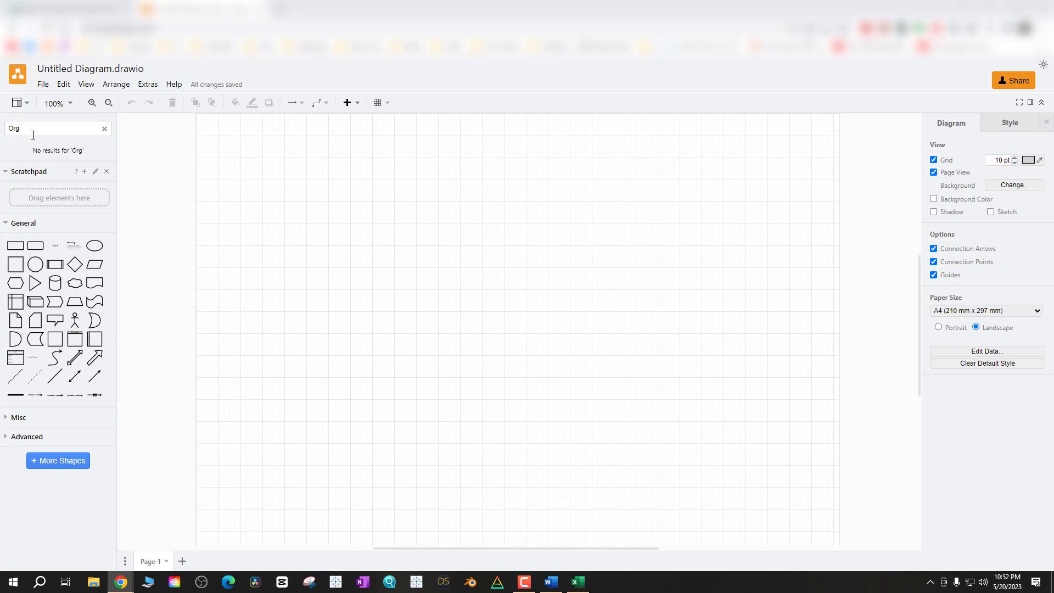
Search the shape library for "Orgchart" and place the found org chart container in the upper-left area of the page.
{"action": "type", "text": "chart"}
{"action": "key", "text": "Return"}
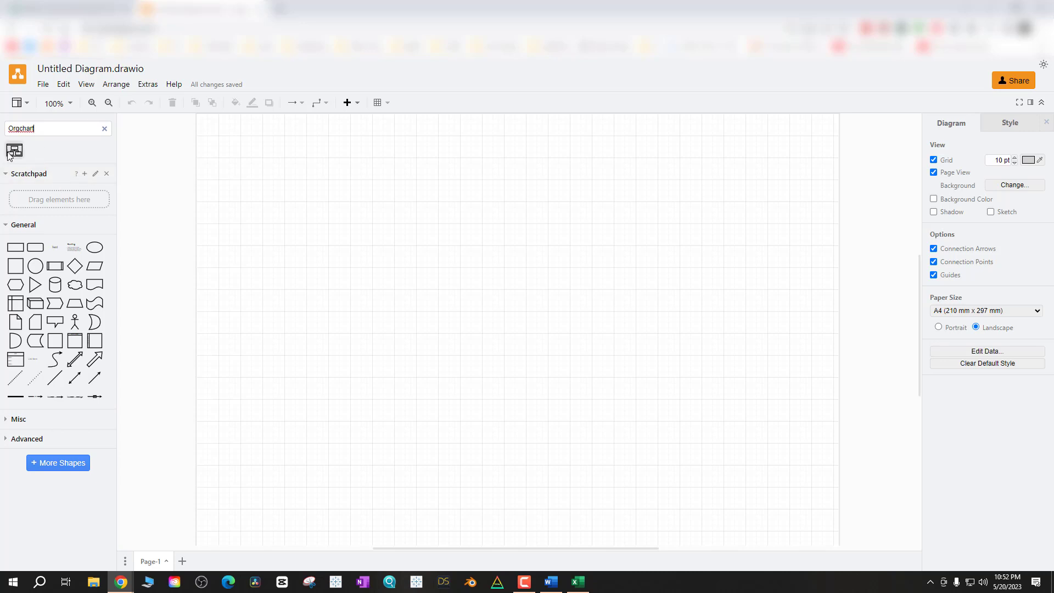
{"action": "left_click_drag", "start_coordinate": [10, 152], "coordinate": [244, 182]}
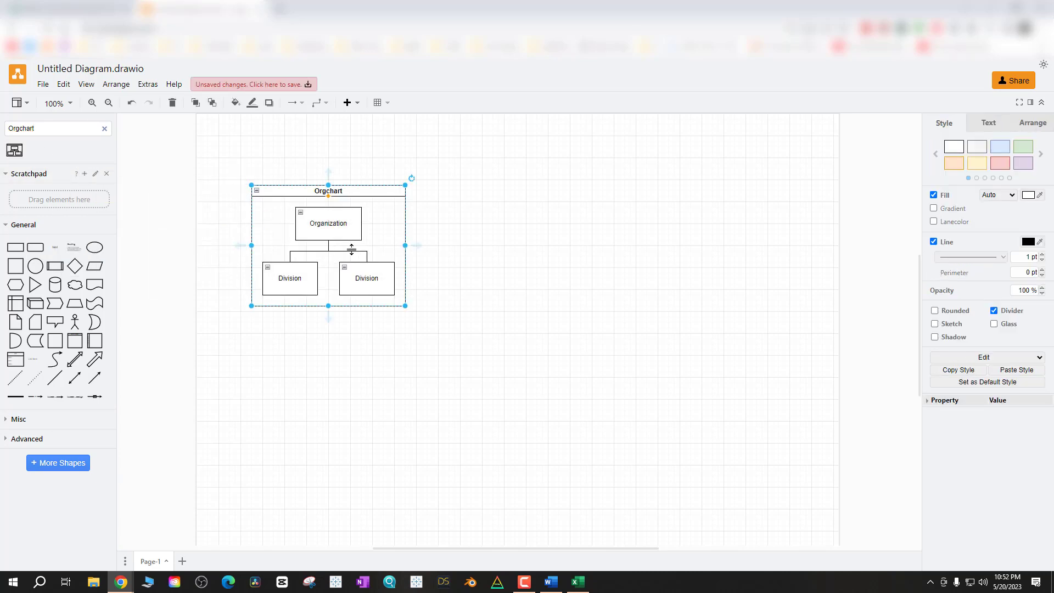
Extend the Division row with two boxes on its right and one on its left, and add one below the original left Division.
{"action": "left_click", "coordinate": [387, 272]}
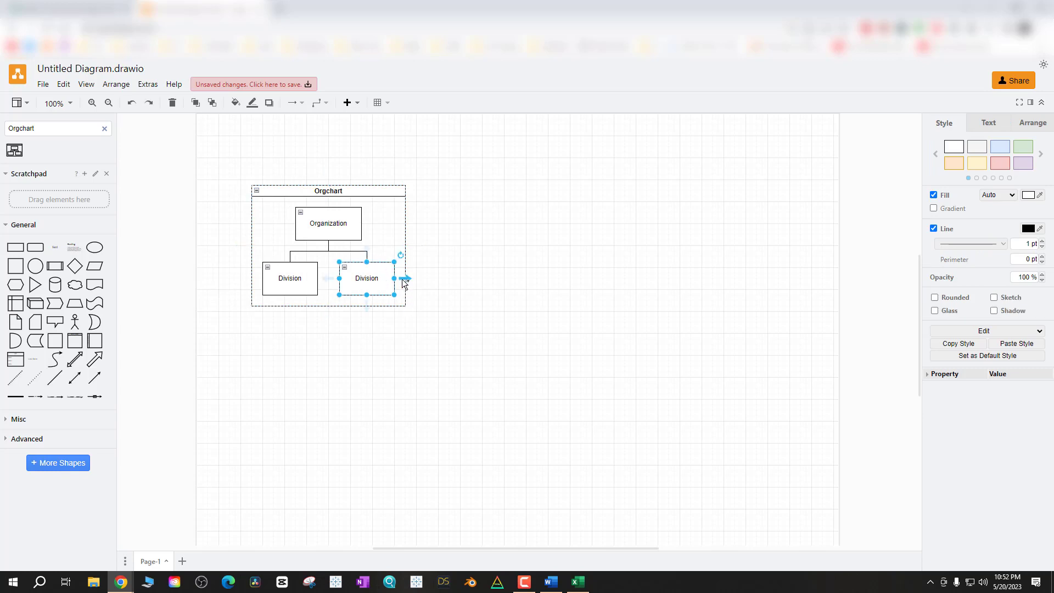
{"action": "left_click", "coordinate": [405, 280]}
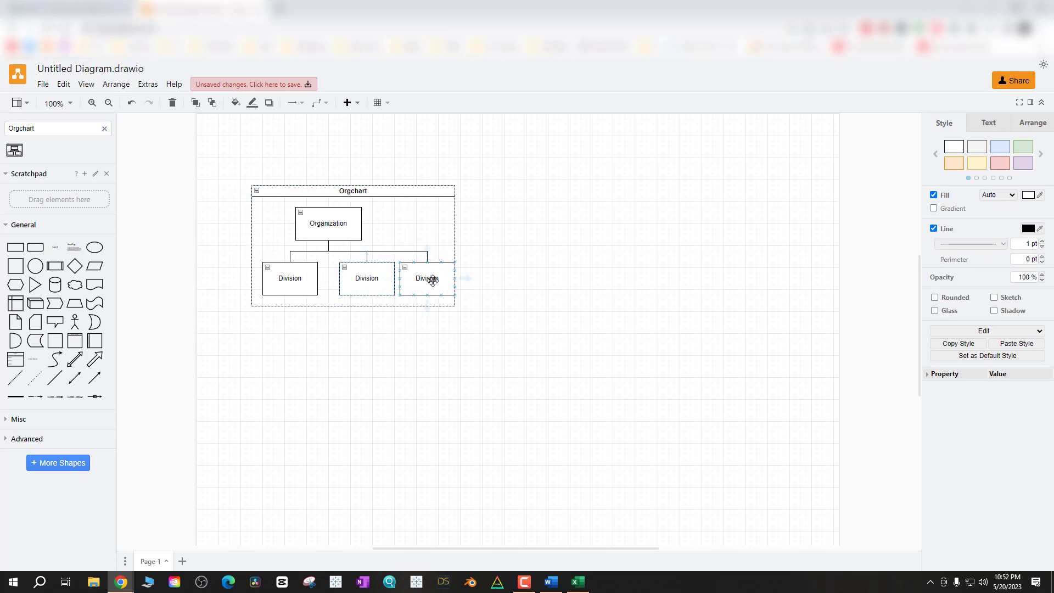
{"action": "left_click", "coordinate": [470, 283]}
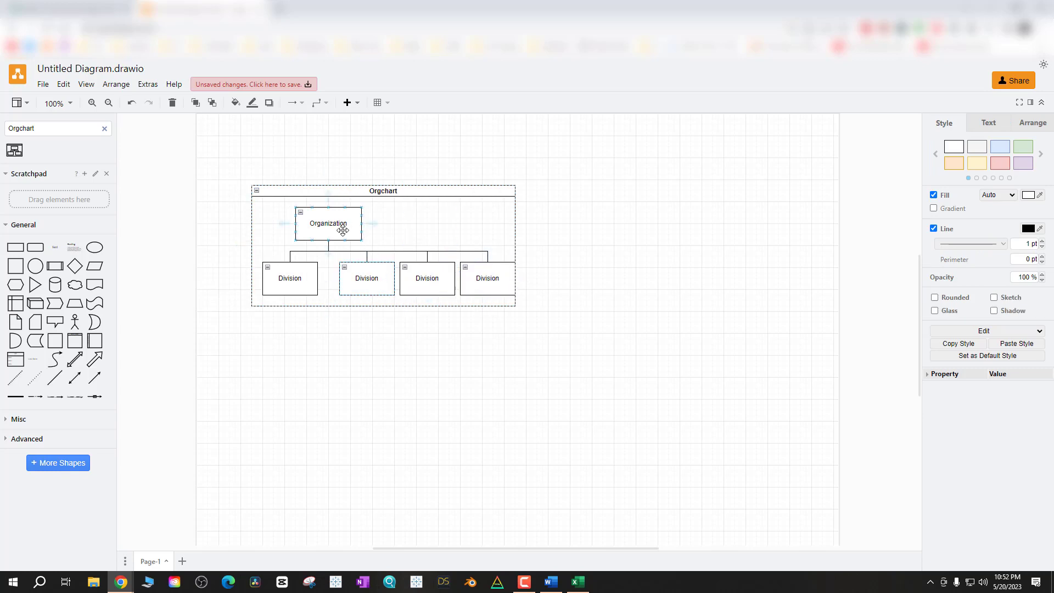
{"action": "left_click", "coordinate": [251, 278]}
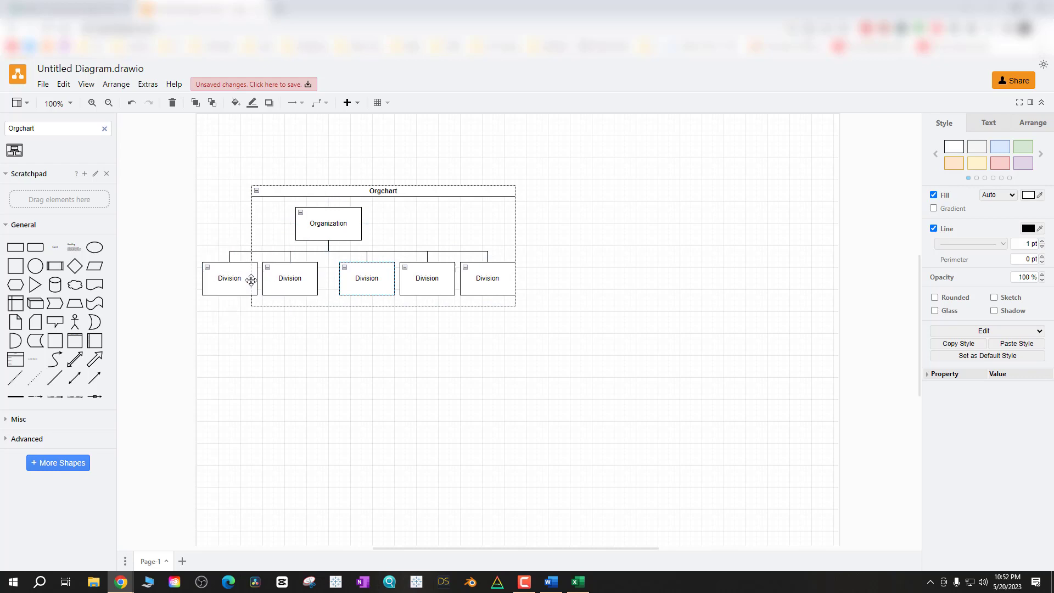
{"action": "key", "text": "Escape"}
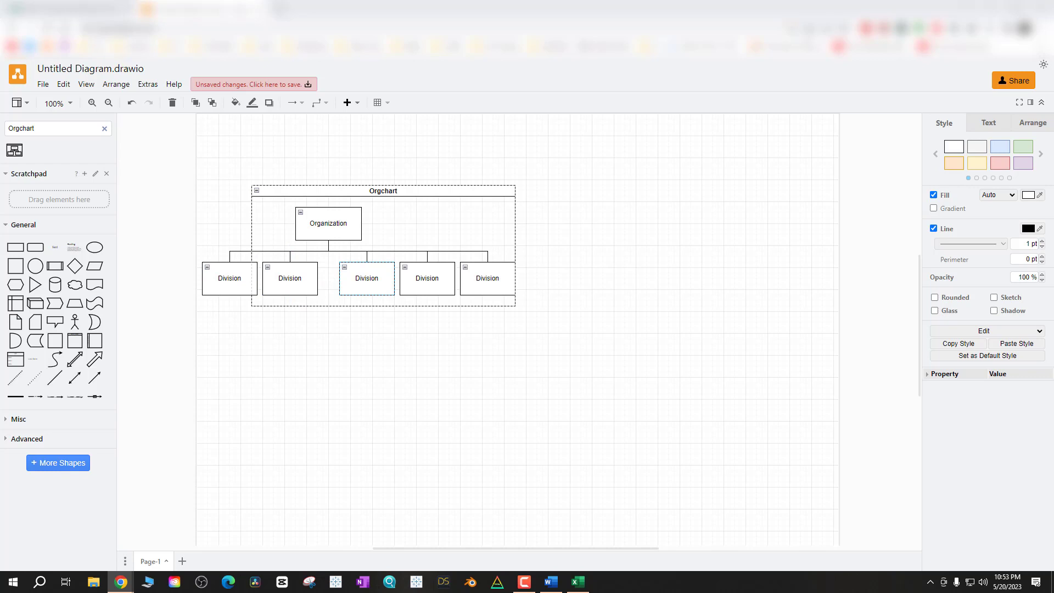
{"action": "left_click", "coordinate": [289, 307]}
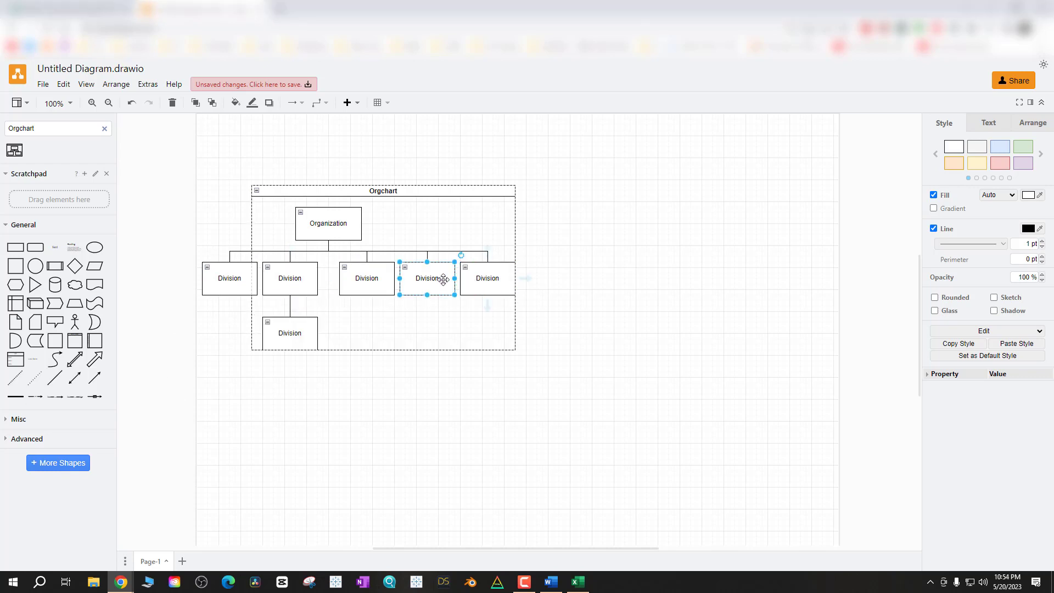
Apply the light blue color style to the rightmost Division box.
{"action": "left_click", "coordinate": [487, 271]}
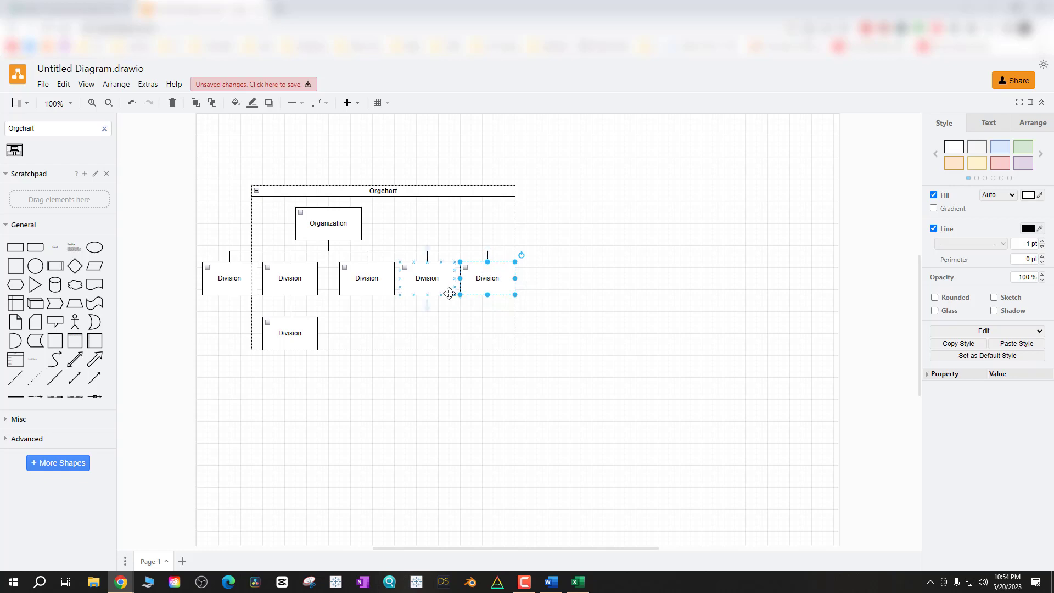
{"action": "left_click", "coordinate": [998, 149]}
{"action": "left_click", "coordinate": [588, 302]}
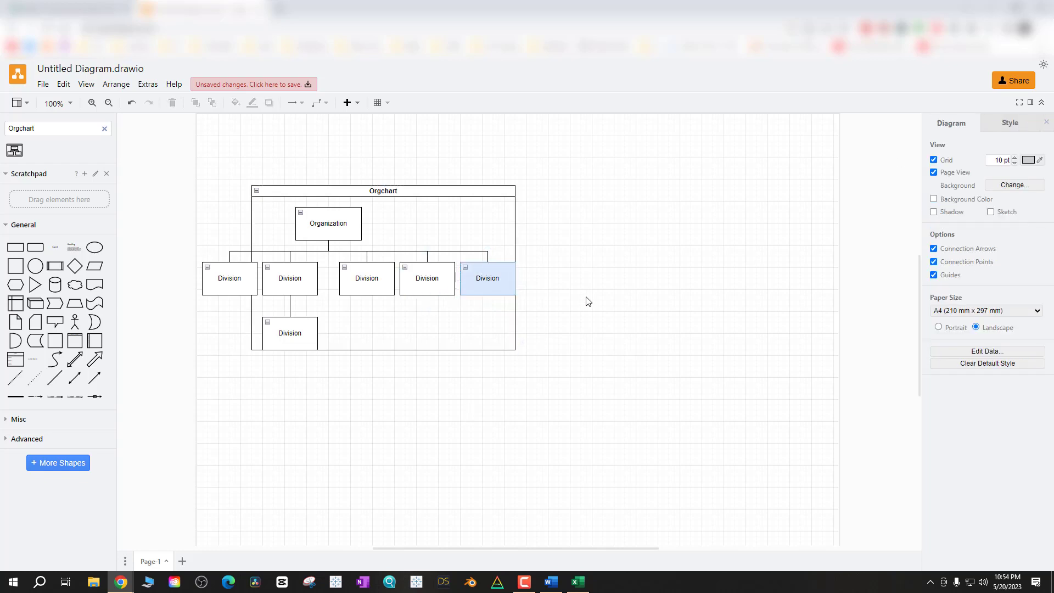
Add two more Division boxes in a column below the blue one, and move the blue column rightward inside a wider Orgchart frame.
{"action": "left_click", "coordinate": [486, 306]}
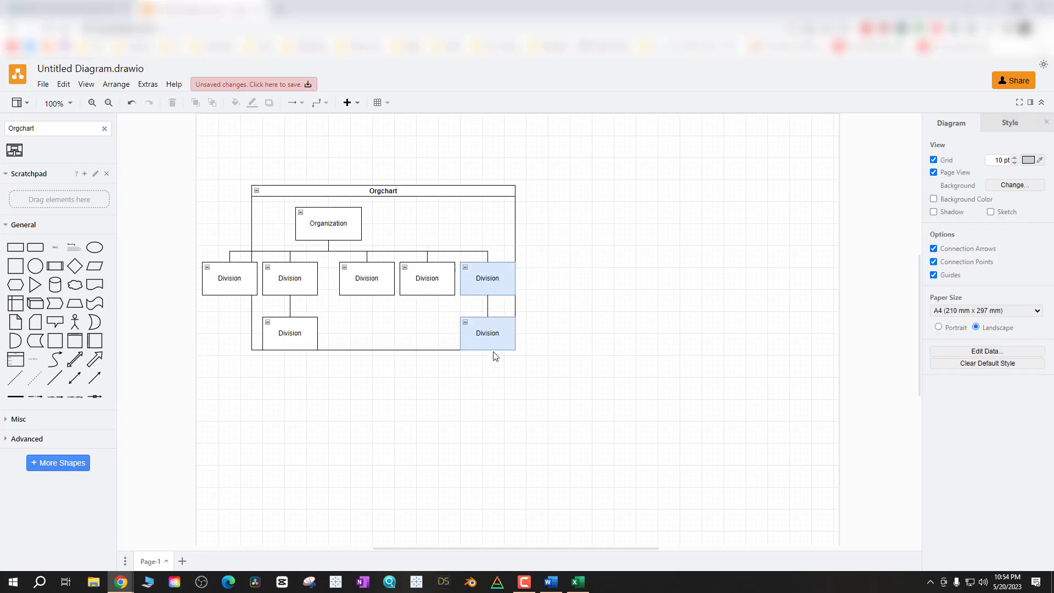
{"action": "left_click", "coordinate": [490, 331]}
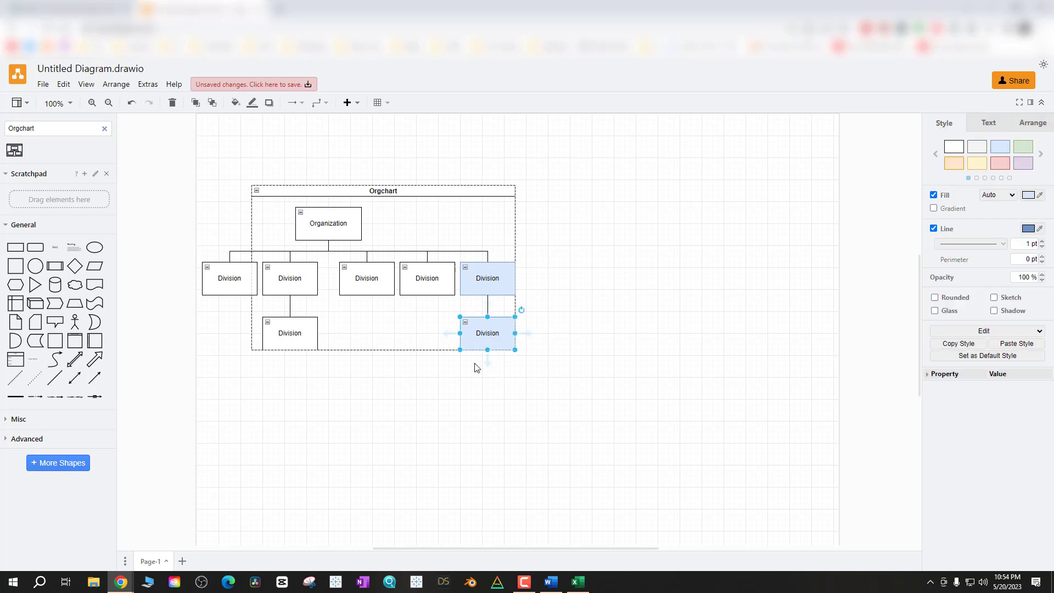
{"action": "left_click", "coordinate": [486, 361]}
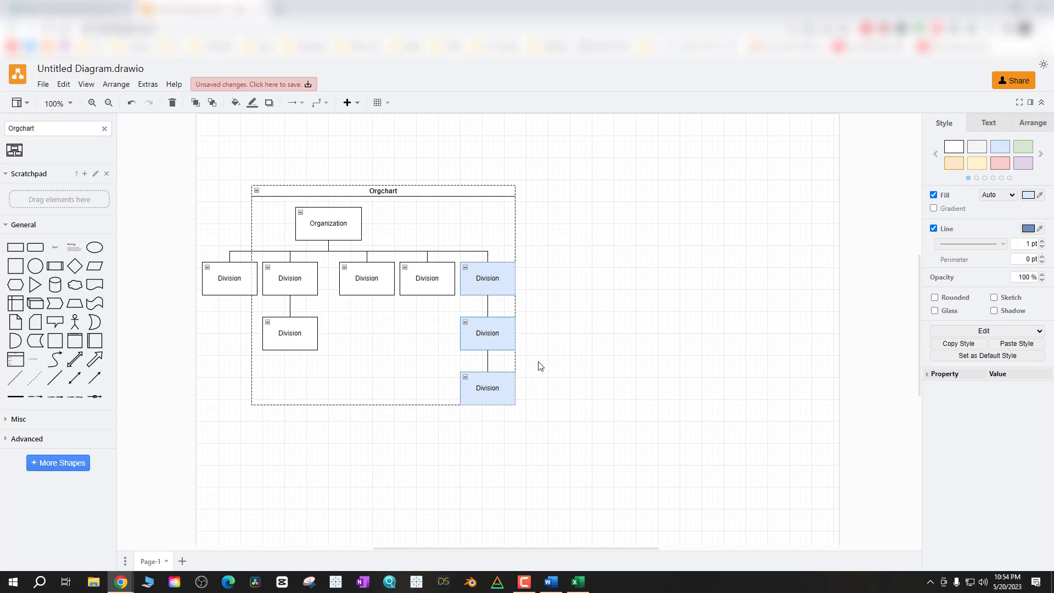
{"action": "left_click", "coordinate": [347, 273]}
{"action": "left_click", "coordinate": [466, 278]}
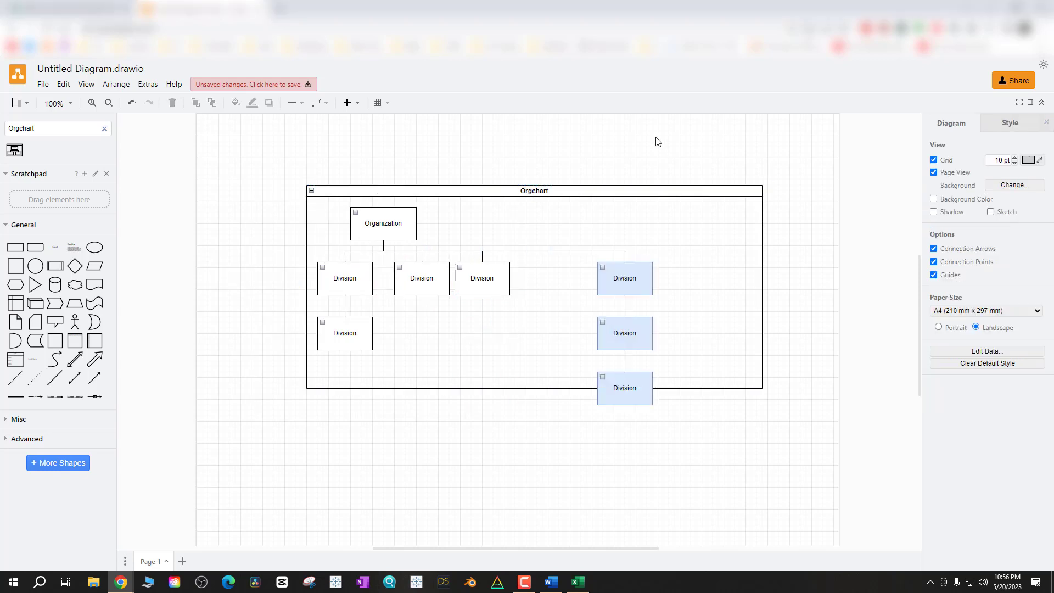
Give the whole diagram the Sketch and Rounded looks with the pink style that has purple outlines and green connectors.
{"action": "left_click", "coordinate": [1006, 127]}
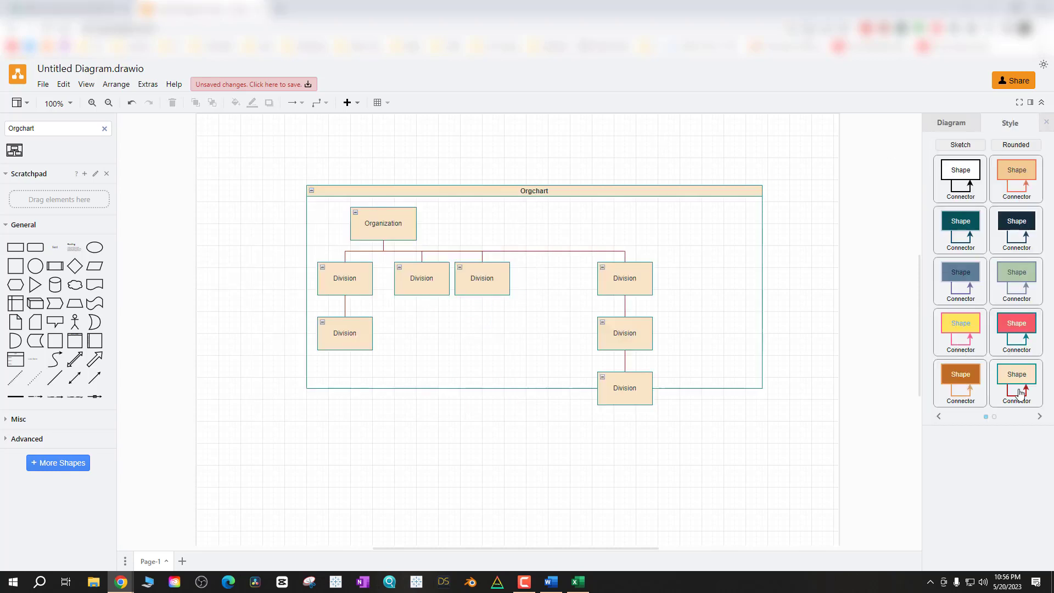
{"action": "left_click", "coordinate": [1039, 415]}
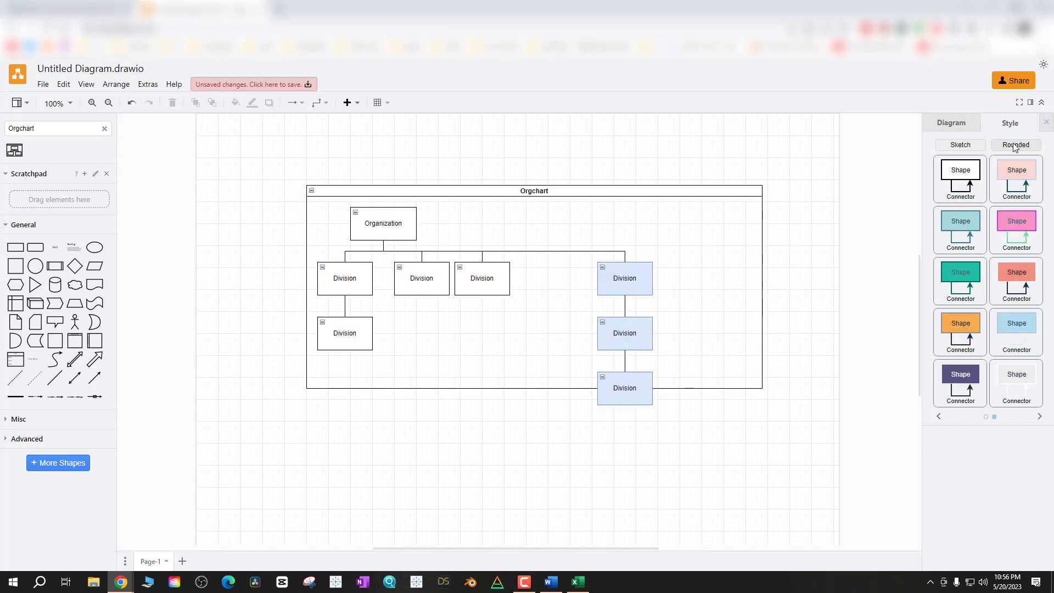
{"action": "left_click", "coordinate": [962, 146]}
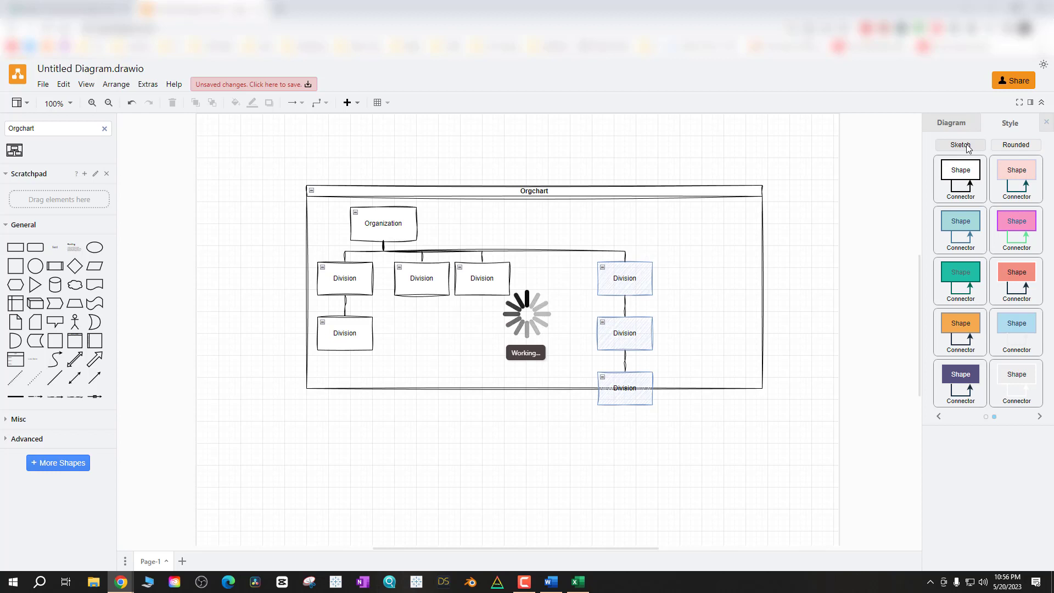
{"action": "left_click", "coordinate": [967, 147]}
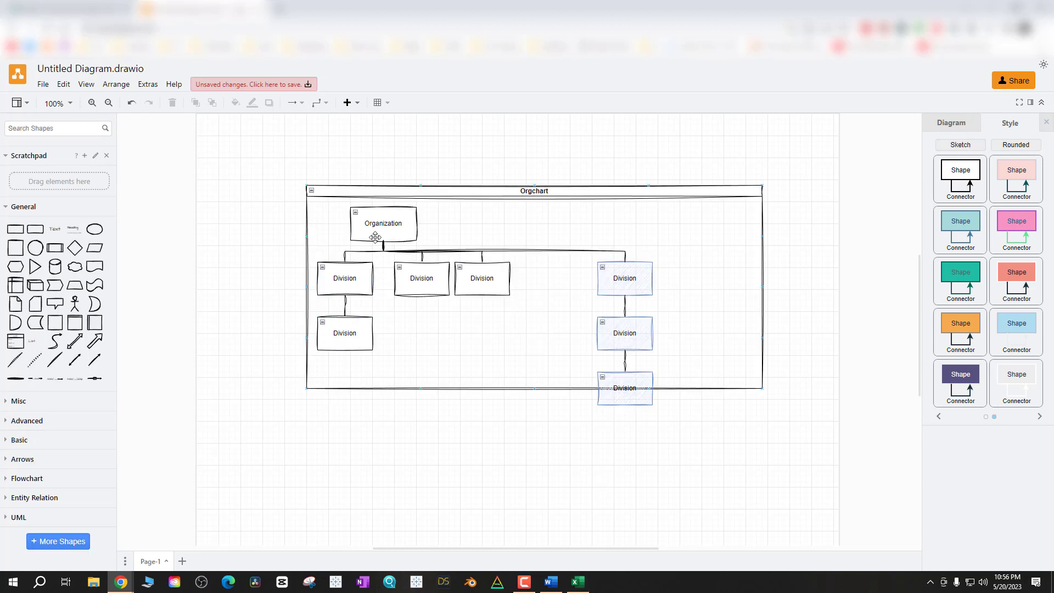
{"action": "left_click", "coordinate": [1002, 147]}
{"action": "left_click", "coordinate": [1009, 224]}
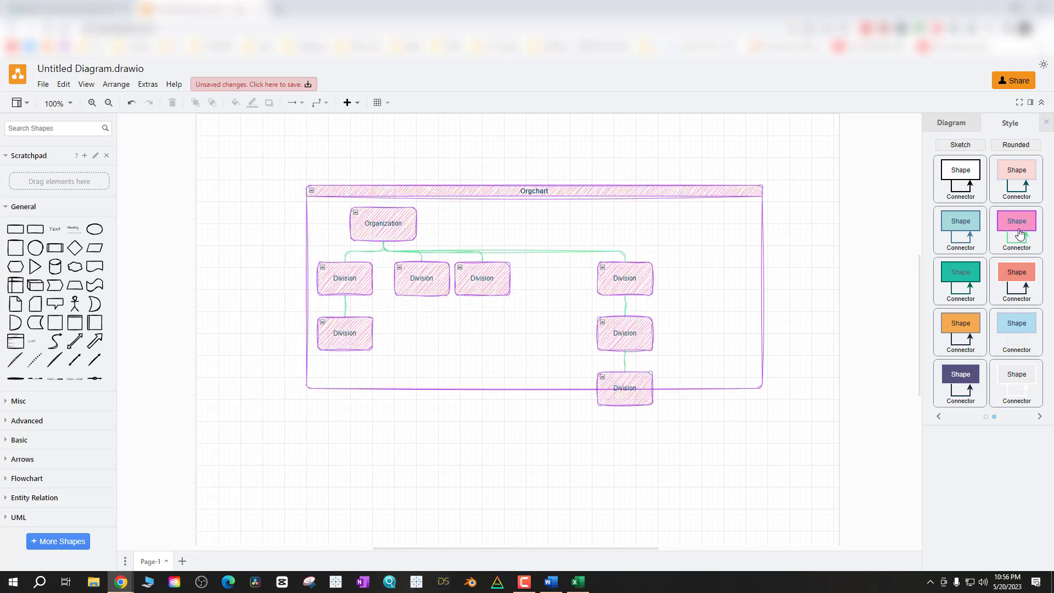
Turn off the Sketch look and try the light teal style, ending with the white style with black outlines.
{"action": "left_click", "coordinate": [972, 146]}
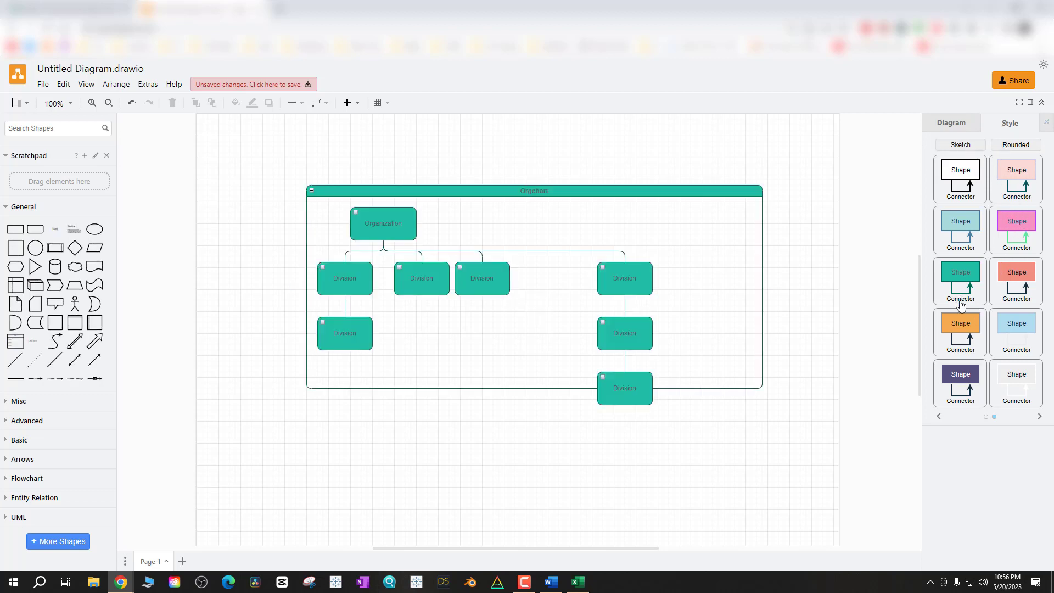
{"action": "left_click", "coordinate": [983, 218]}
{"action": "left_click", "coordinate": [979, 183]}
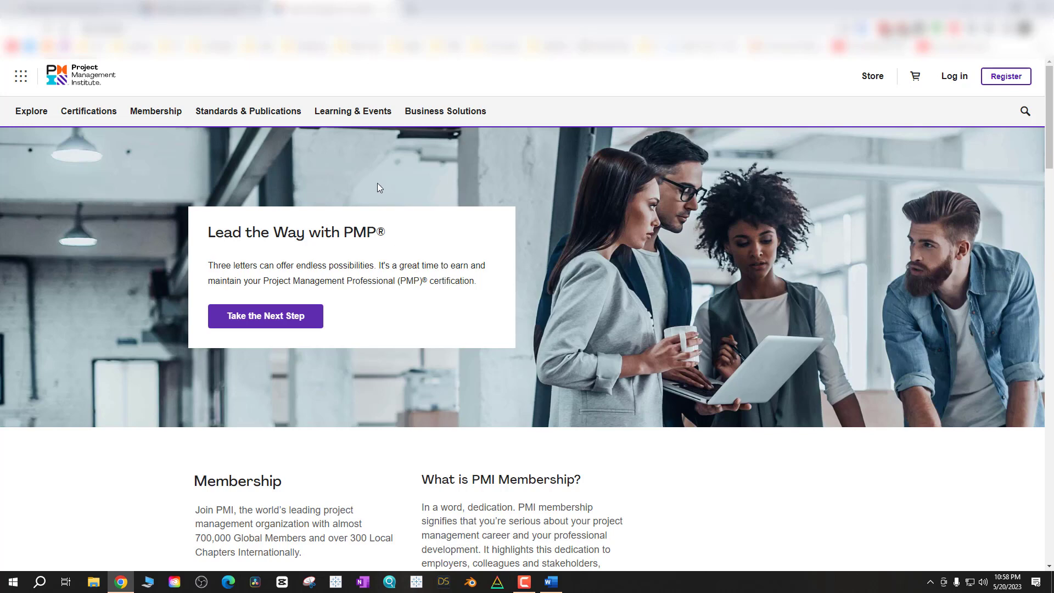
Examine PMI's paper "Strategic alignment of project management organizational structure" for its sections on project structures, PMO models and corporate strategy.
{"action": "left_click", "coordinate": [389, 9]}
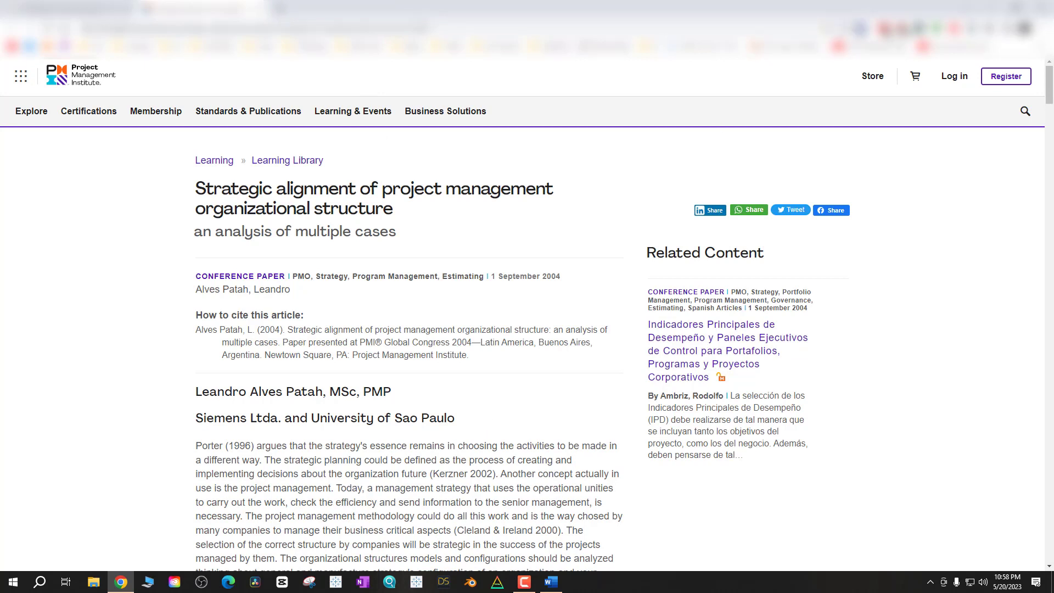
{"action": "left_click", "coordinate": [859, 27]}
{"action": "scroll", "coordinate": [486, 341], "scroll_direction": "down", "scroll_amount": 15}
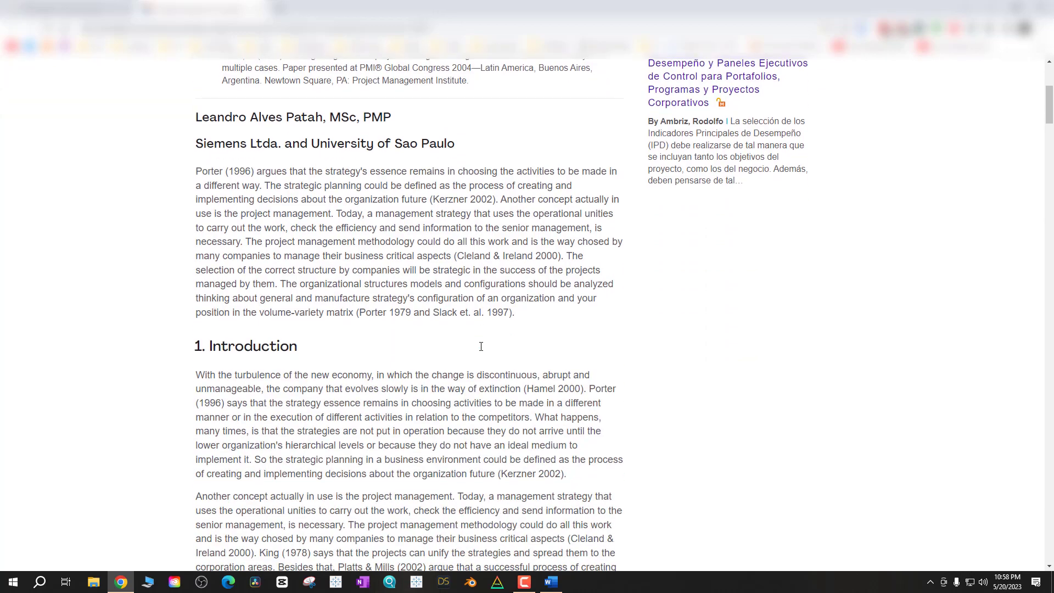
{"action": "scroll", "coordinate": [477, 353], "scroll_direction": "down", "scroll_amount": 13}
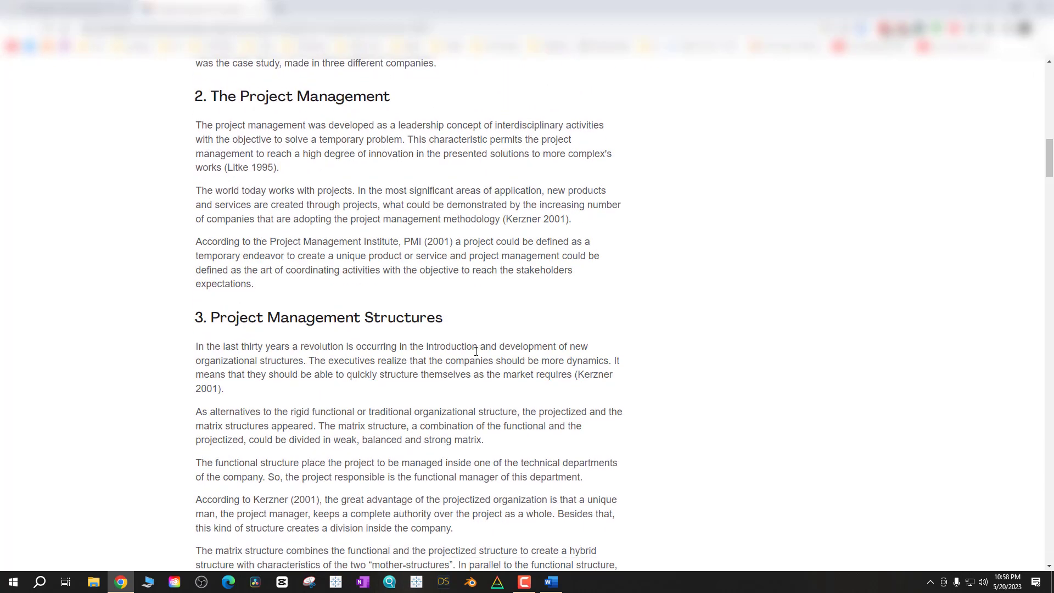
{"action": "scroll", "coordinate": [471, 354], "scroll_direction": "down", "scroll_amount": 6}
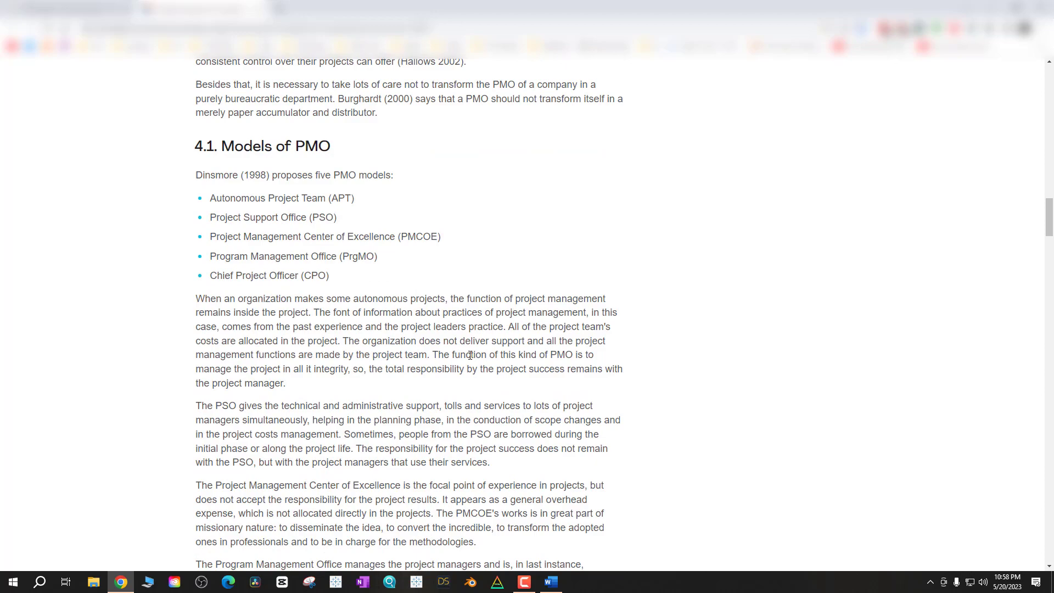
{"action": "scroll", "coordinate": [470, 355], "scroll_direction": "down", "scroll_amount": 15}
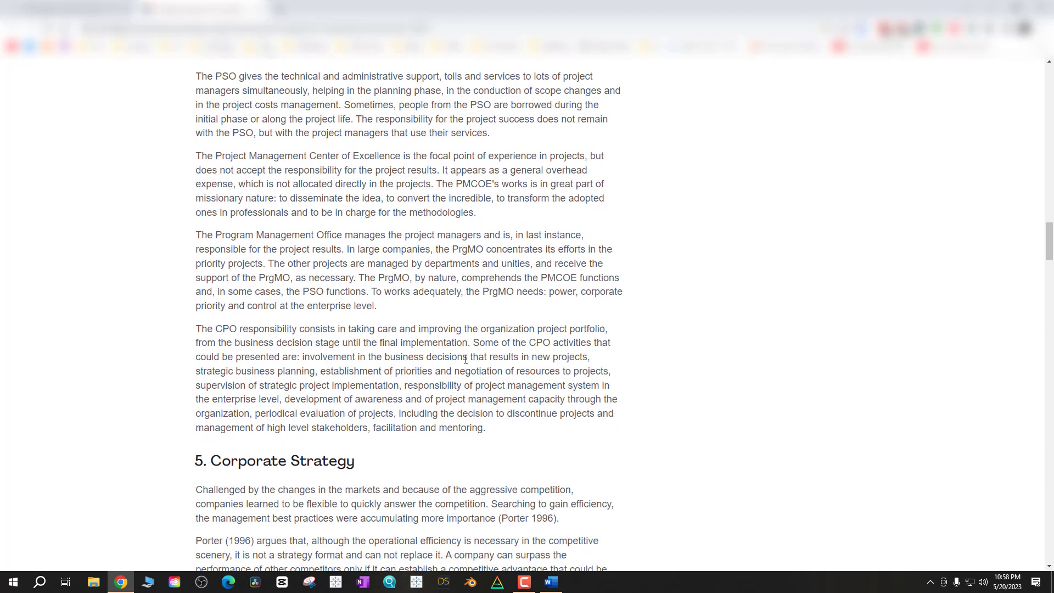
{"action": "scroll", "coordinate": [406, 324], "scroll_direction": "down", "scroll_amount": 11}
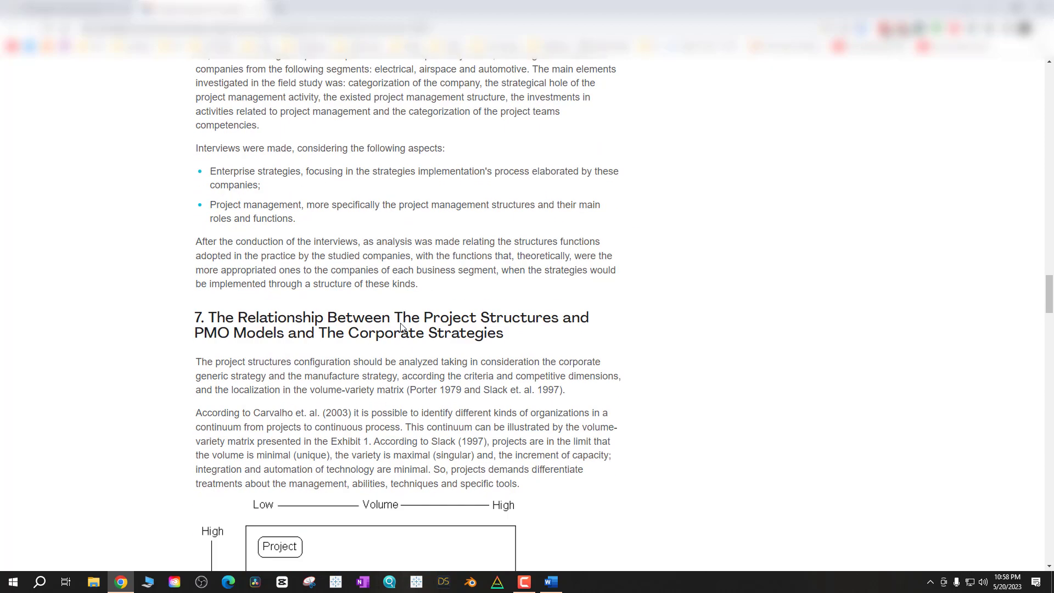